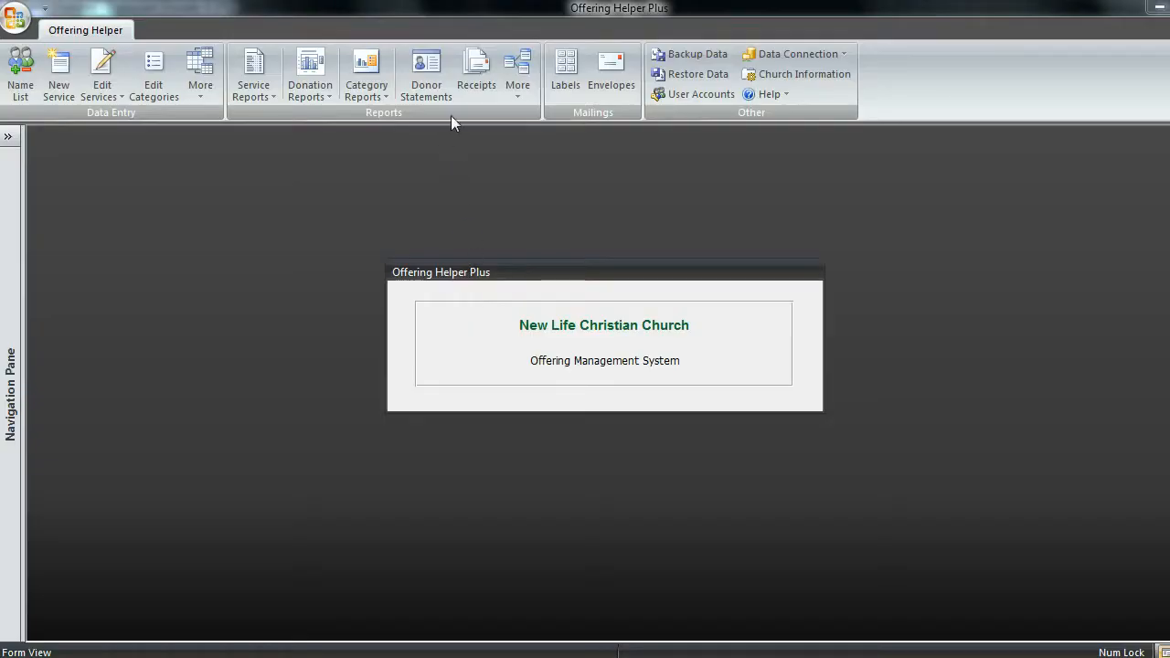
left_click(519, 95)
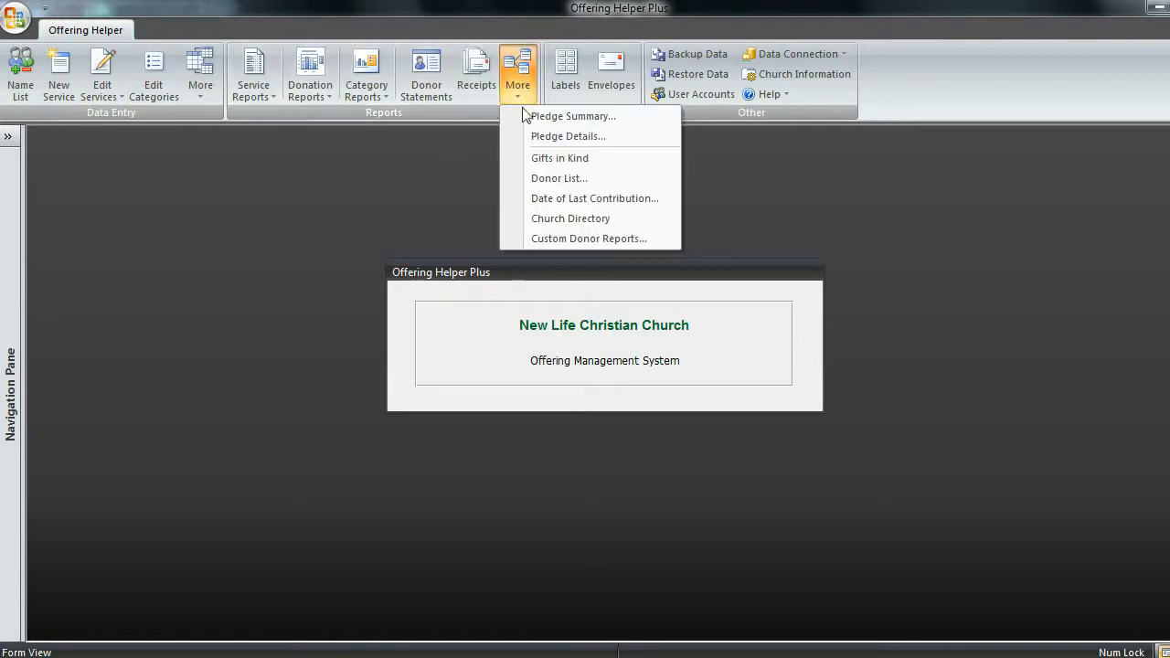
left_click(557, 218)
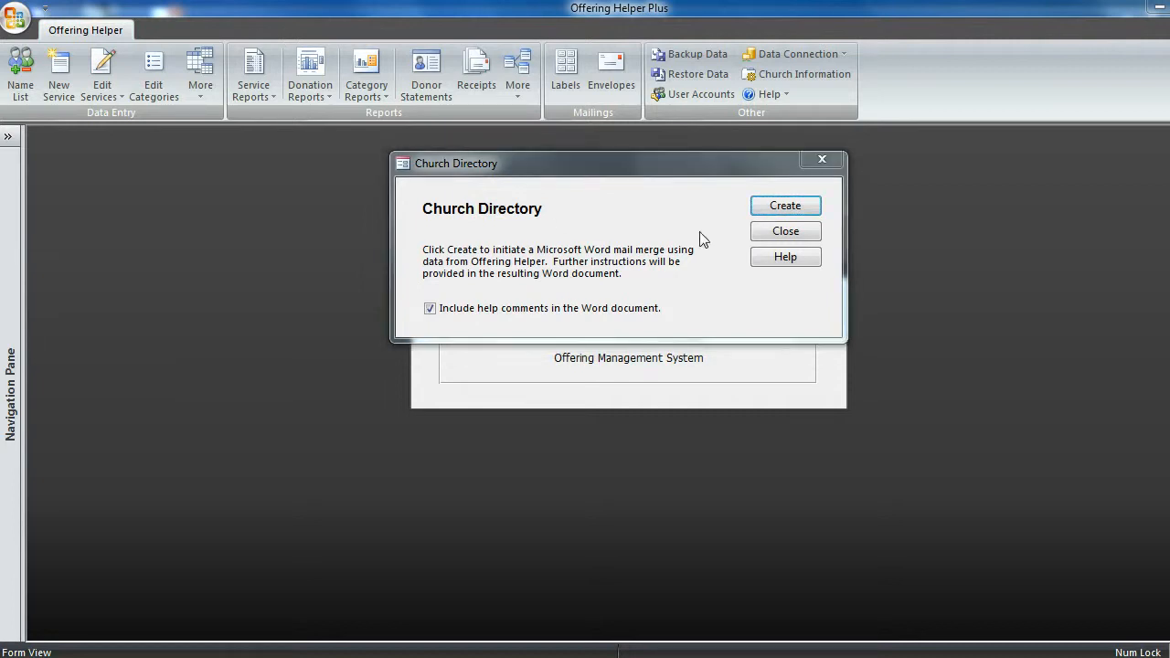
left_click(785, 233)
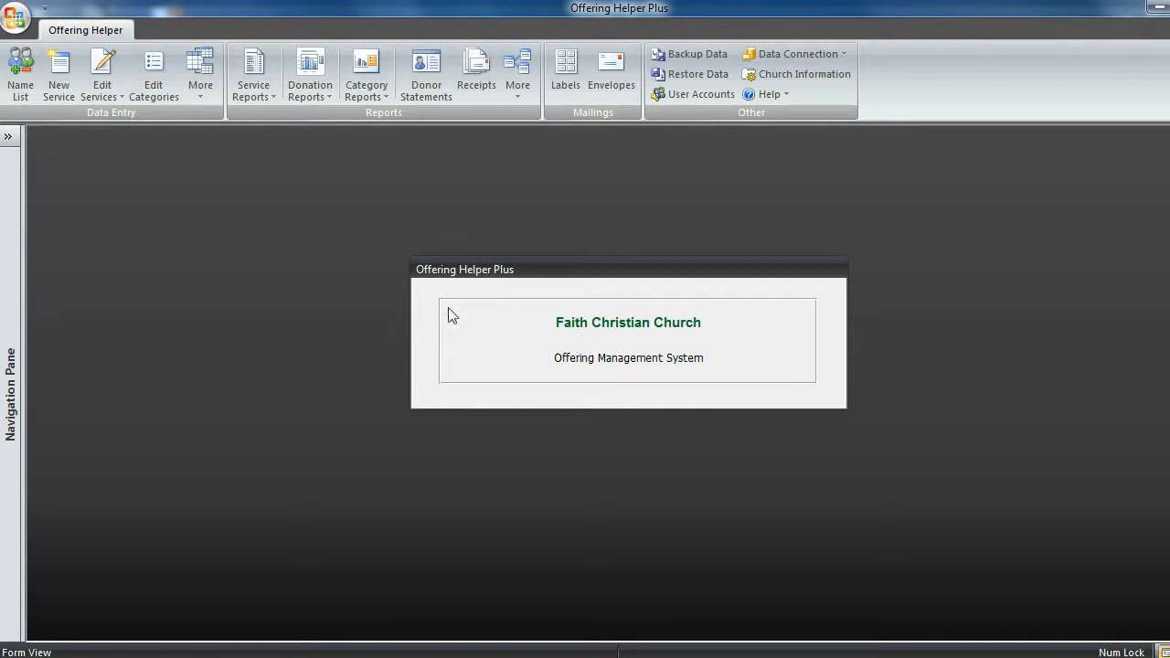
- Open the name list's other details and exclude record 7 from the church directory
left_click(20, 81)
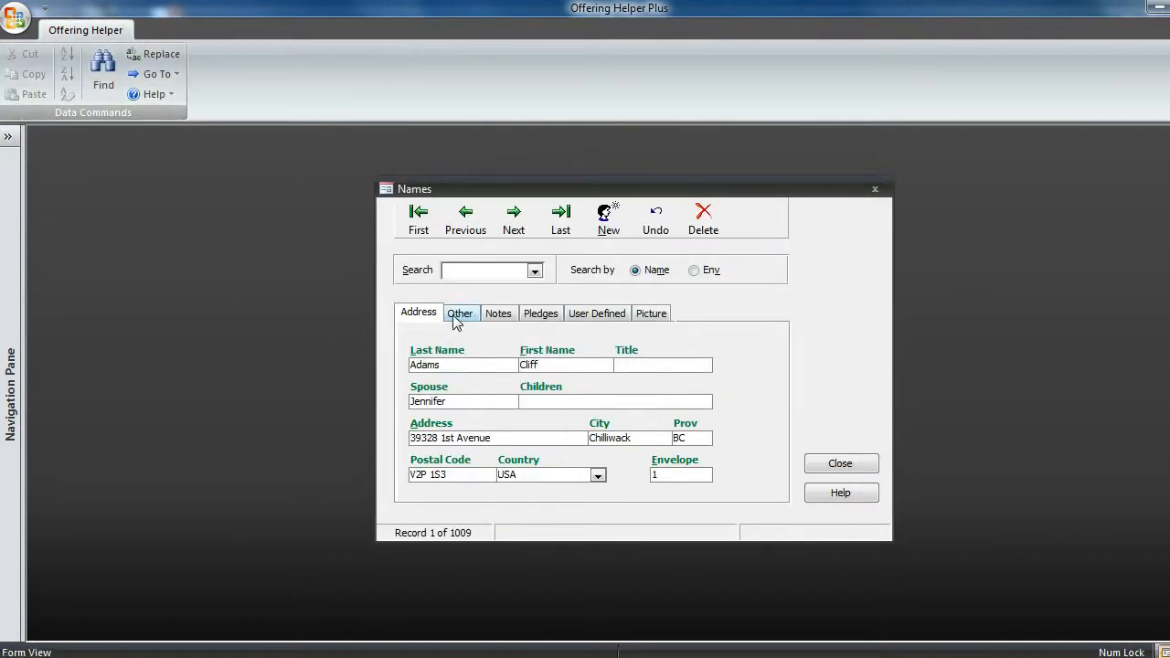
left_click(458, 316)
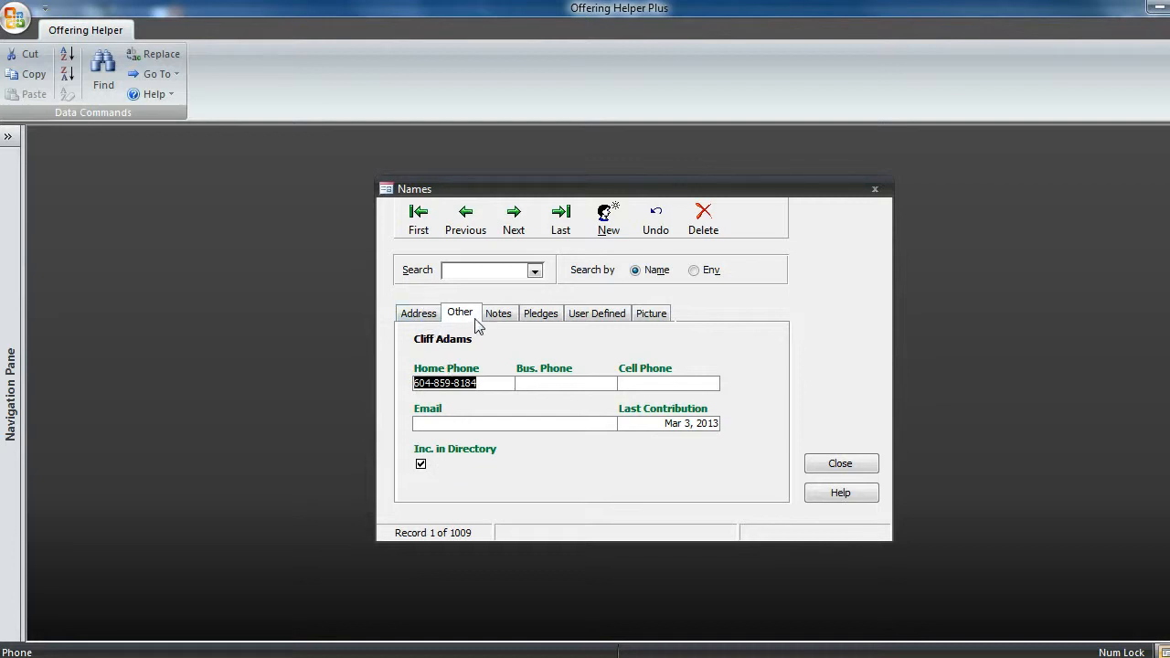
left_click(514, 223)
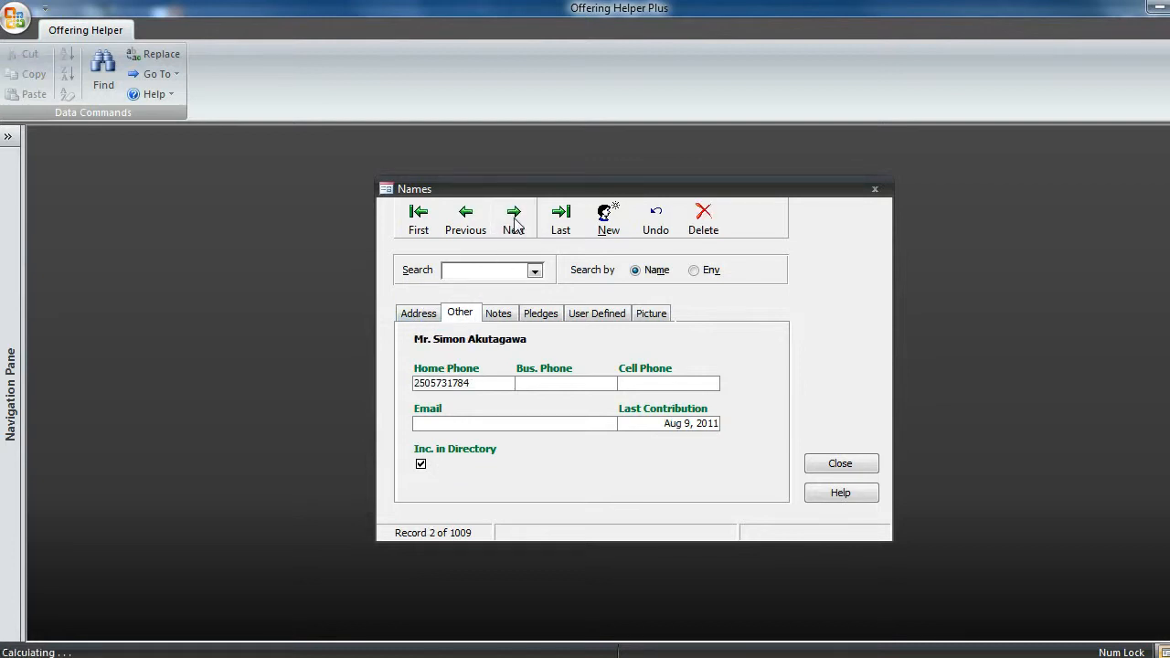
left_click(514, 223)
left_click(417, 228)
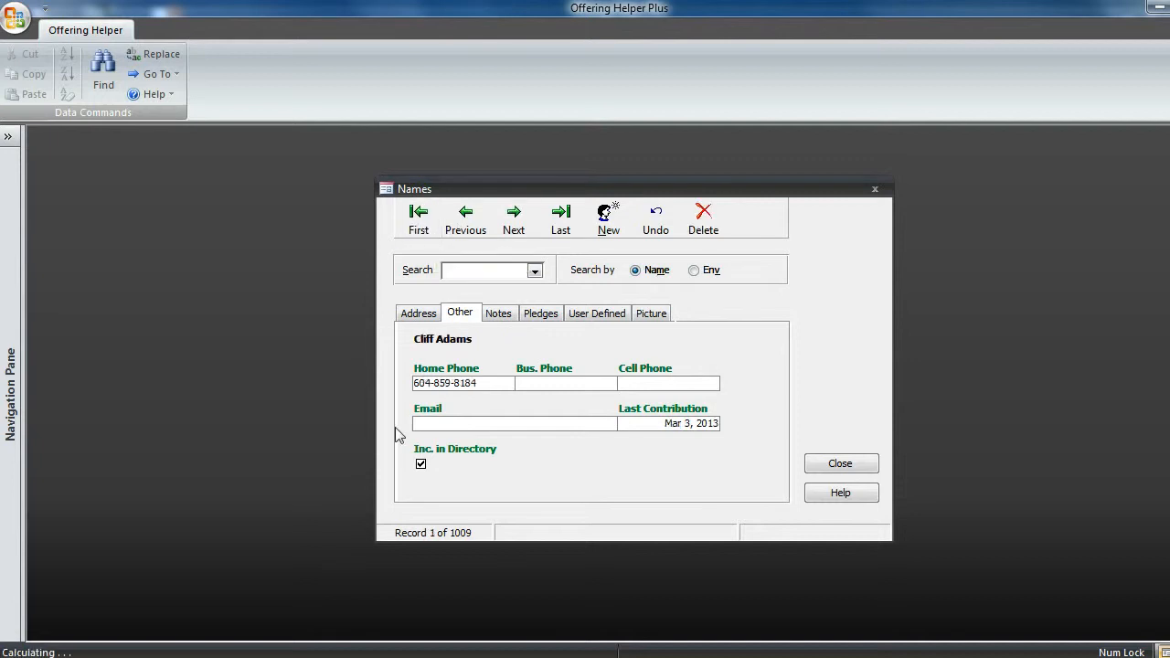
left_click(512, 223)
left_click(512, 222)
left_click(512, 225)
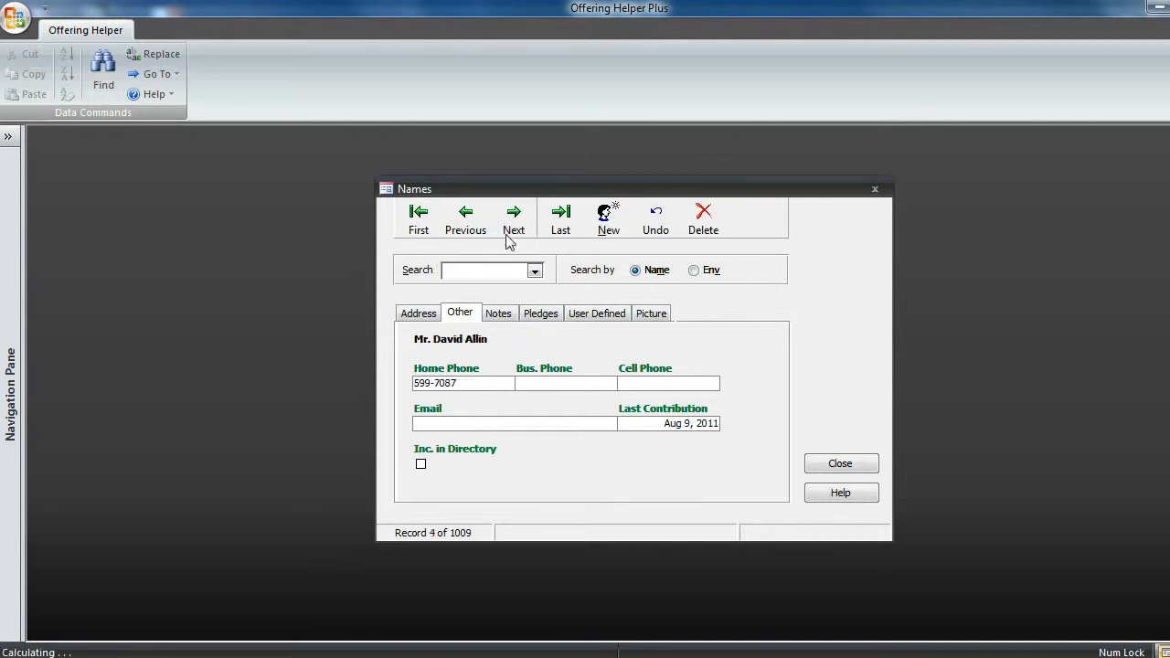
left_click(511, 226)
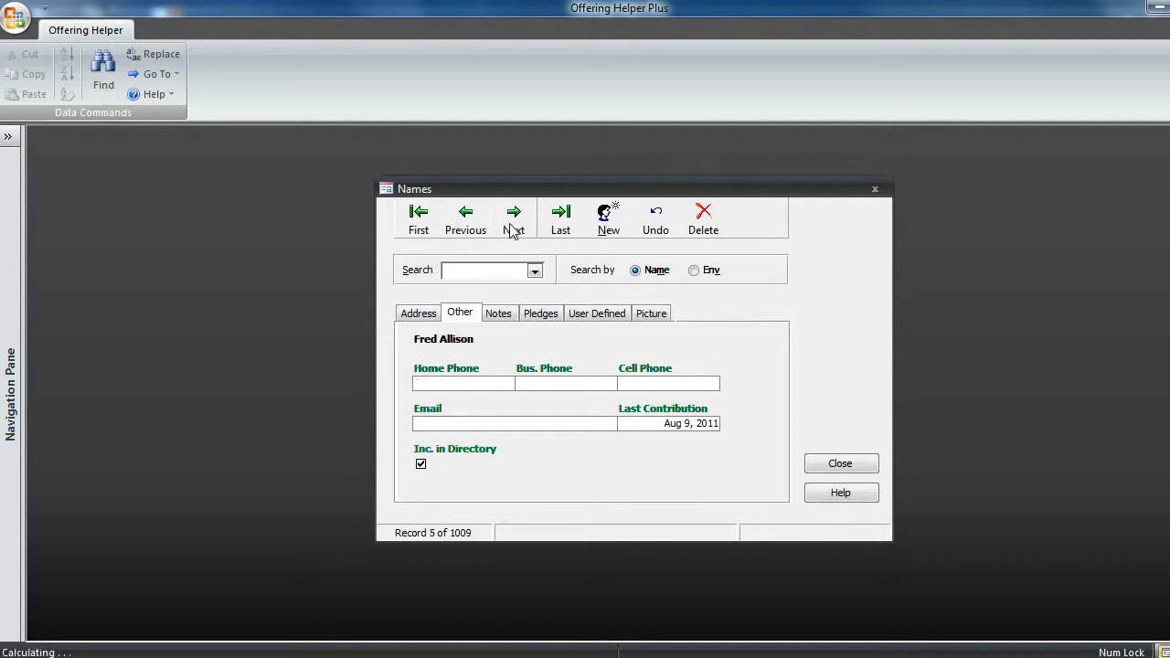
left_click(512, 225)
left_click(512, 226)
left_click(421, 463)
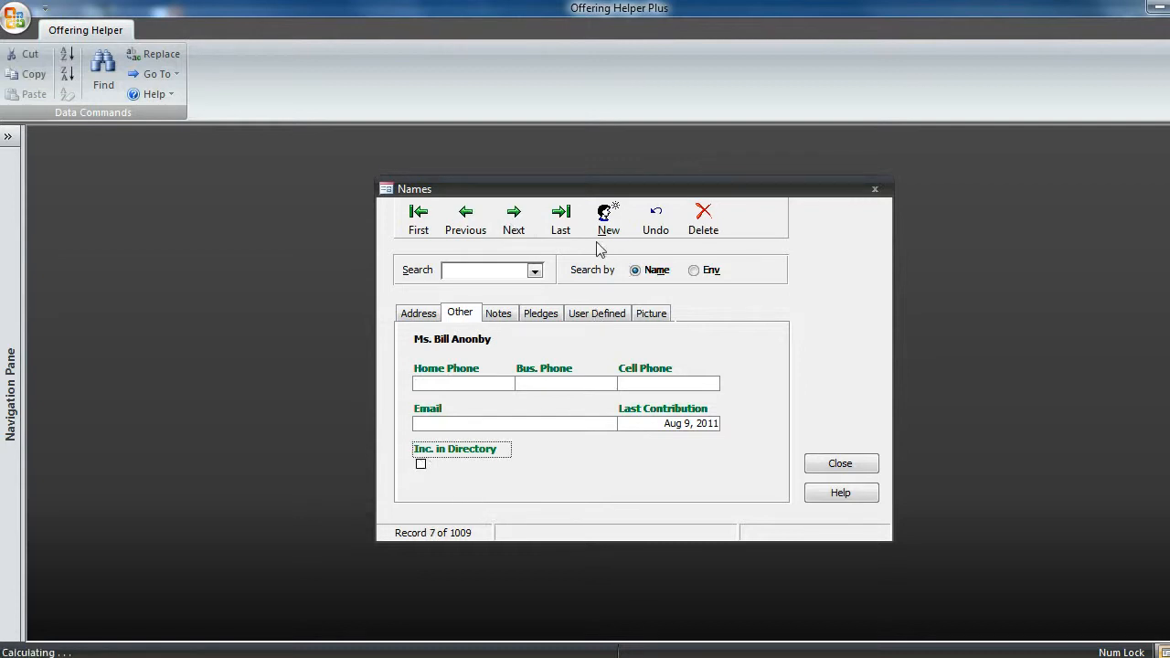
- Exclude record 11 from the church directory and close the names form
left_click(512, 227)
left_click(514, 226)
left_click(515, 227)
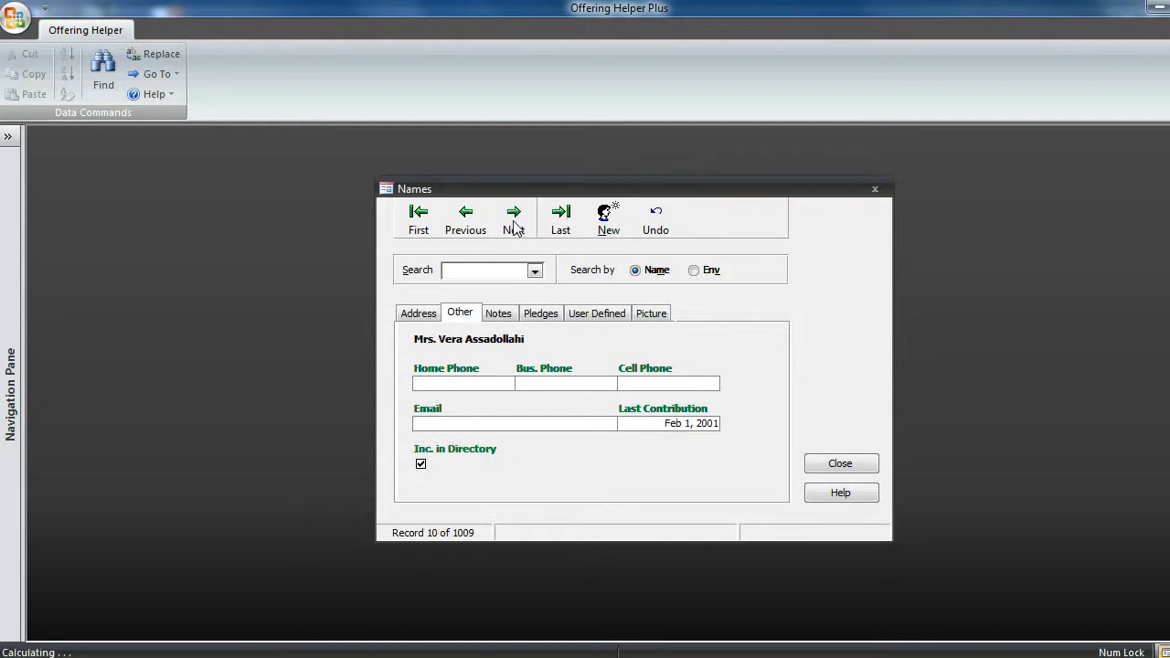
left_click(515, 227)
left_click(421, 465)
left_click(421, 464)
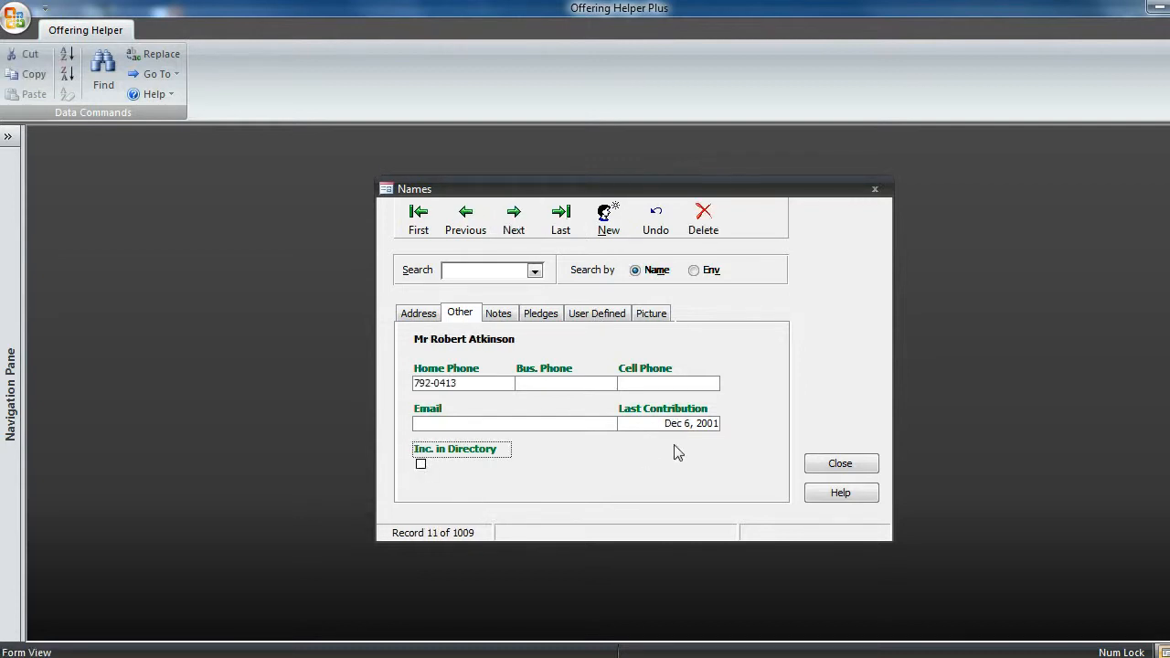
left_click(833, 461)
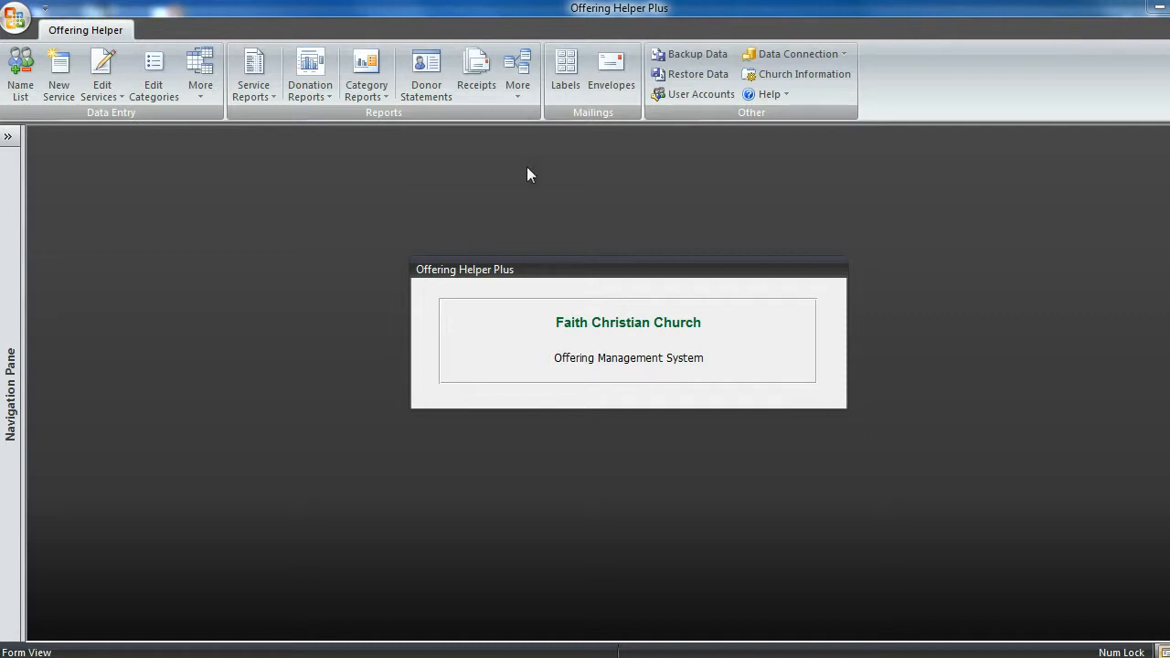
- Create the Church Directory mail merge document in Microsoft Word with help comments included
left_click(519, 78)
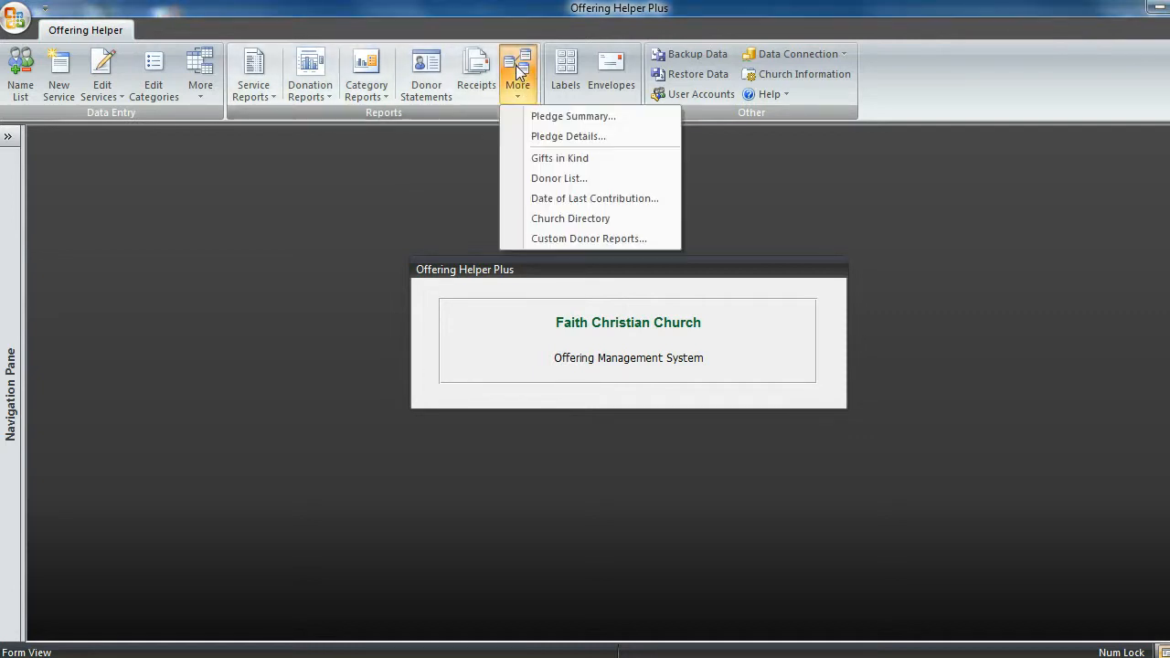
left_click(562, 218)
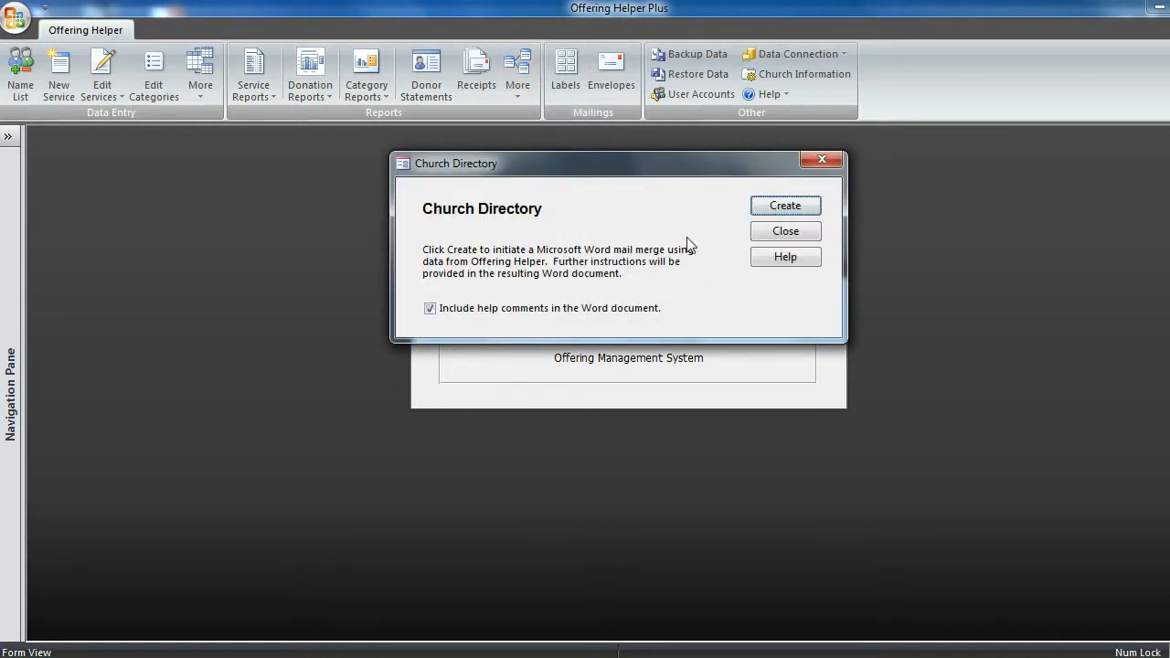
left_click(772, 206)
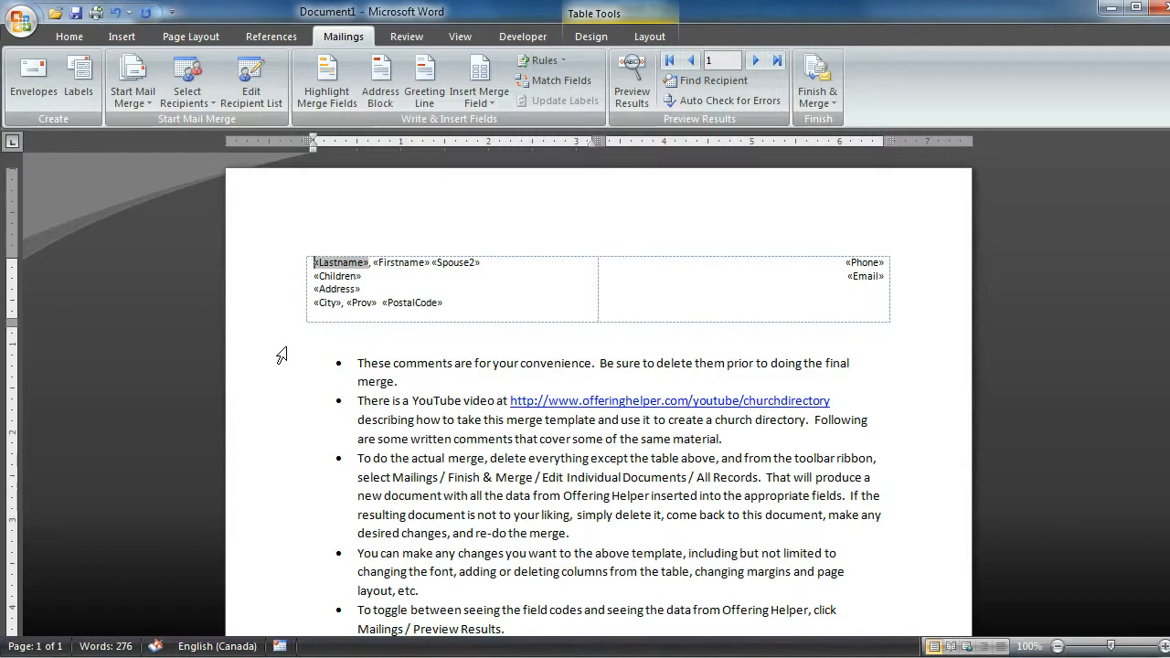
- Cut all the bulleted help comments below the merge field table
left_click_drag(284, 351, 271, 652)
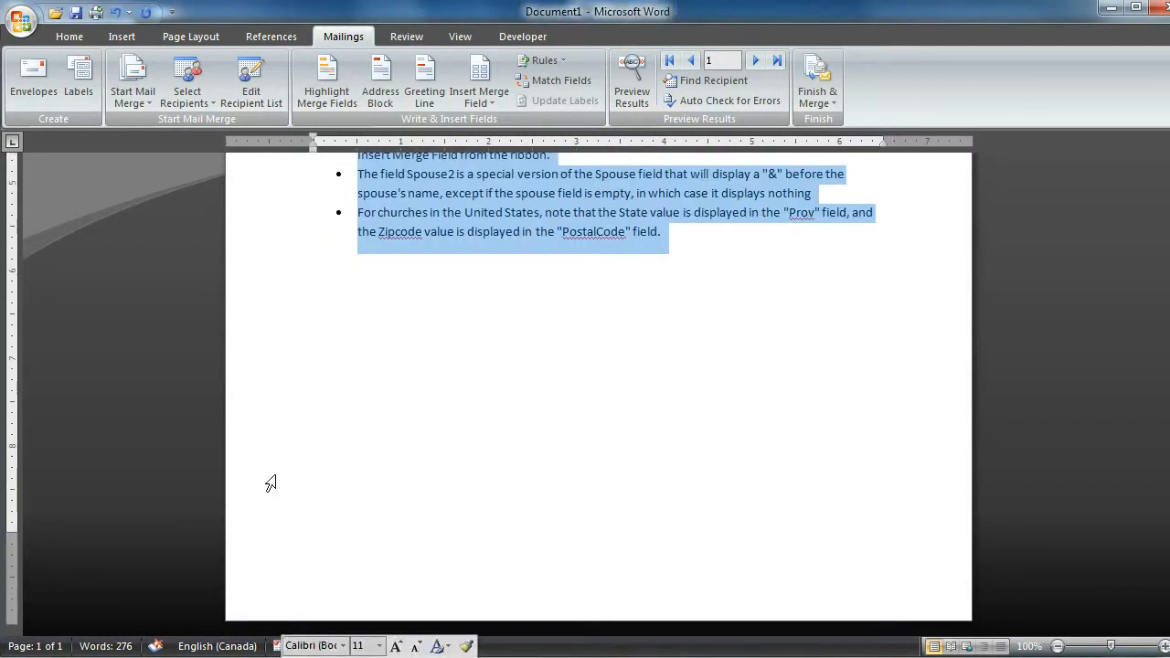
scroll(339, 256, "up", 3)
left_click(68, 36)
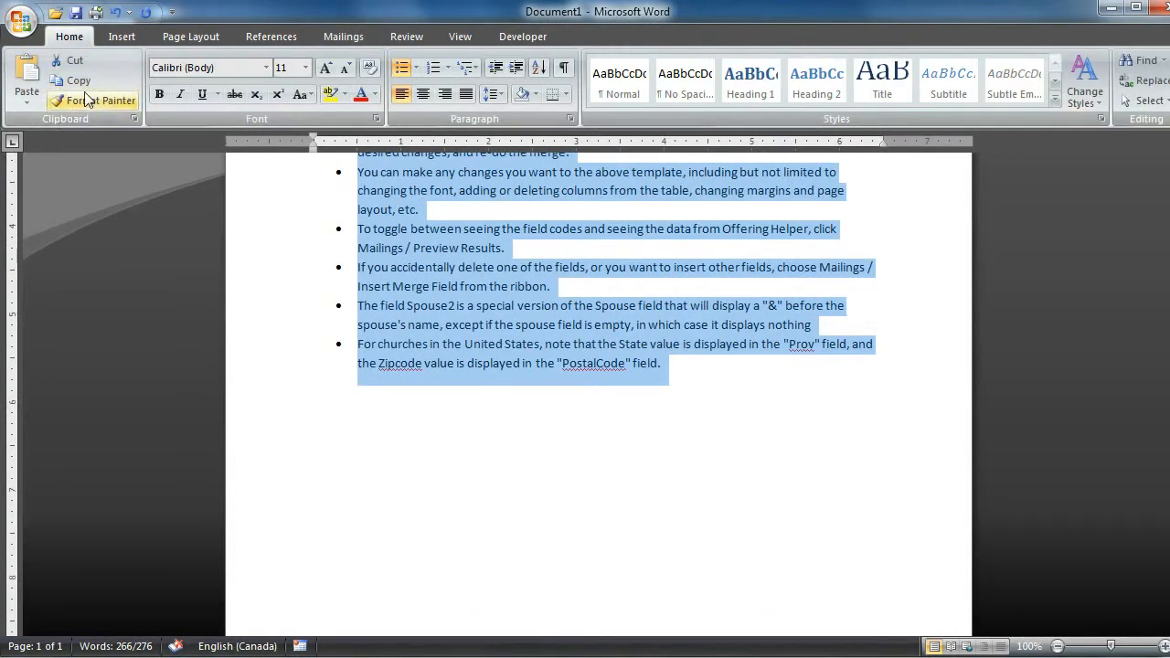
left_click(71, 60)
scroll(438, 288, "up", 3)
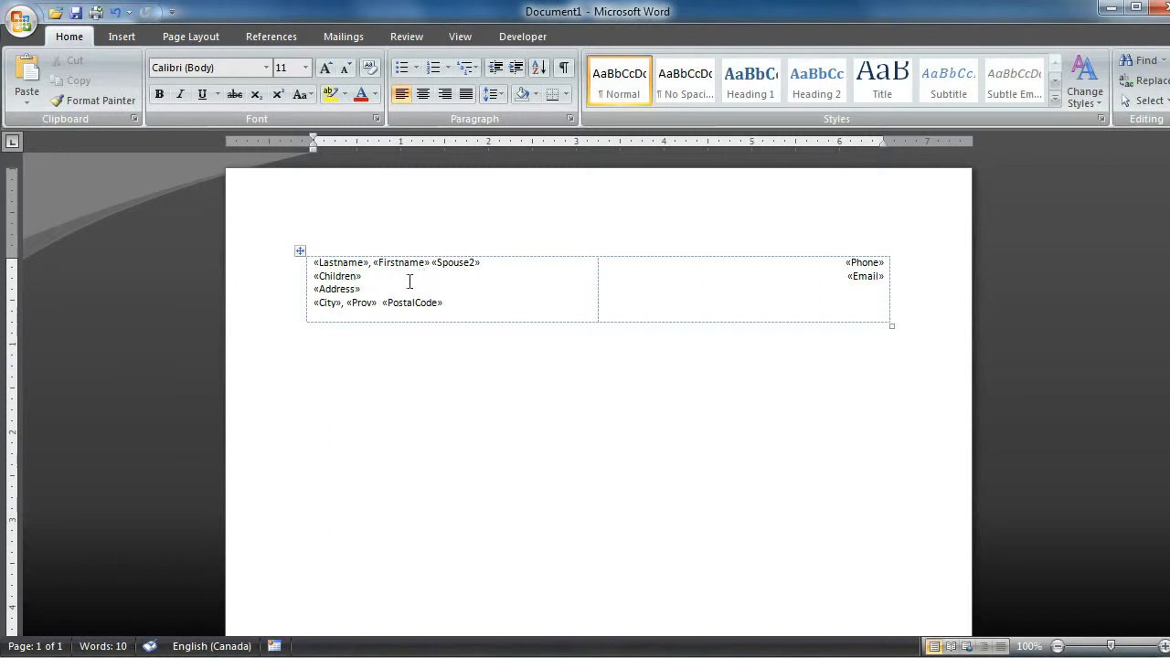
left_click(334, 264)
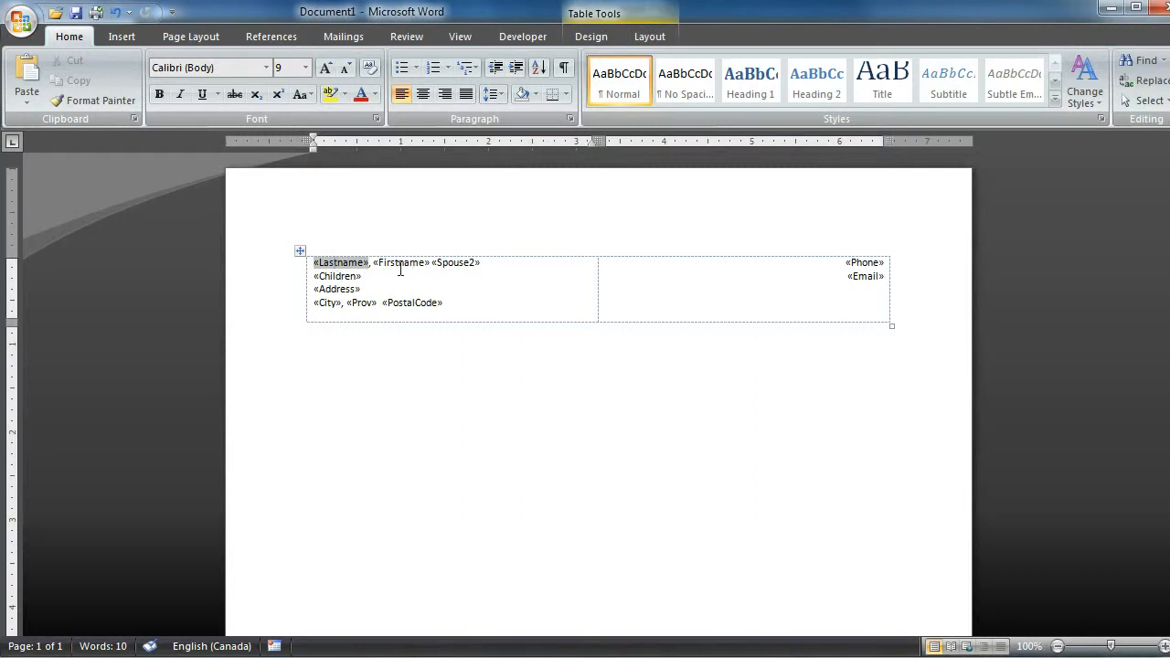
left_click(335, 276)
left_click(331, 289)
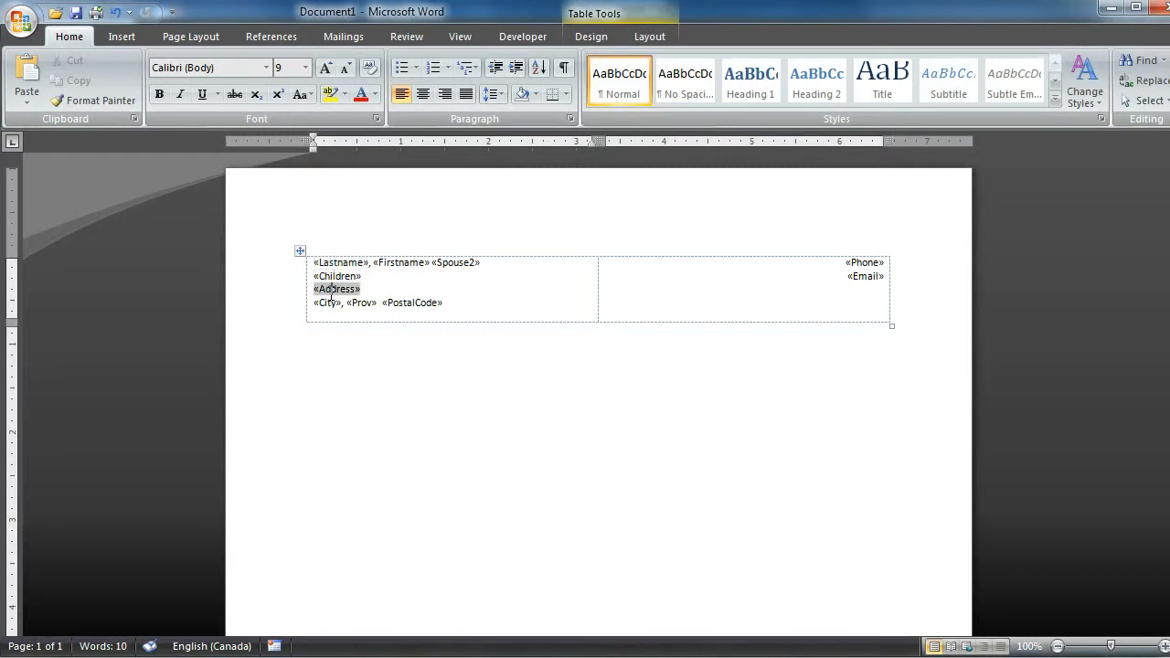
left_click(327, 303)
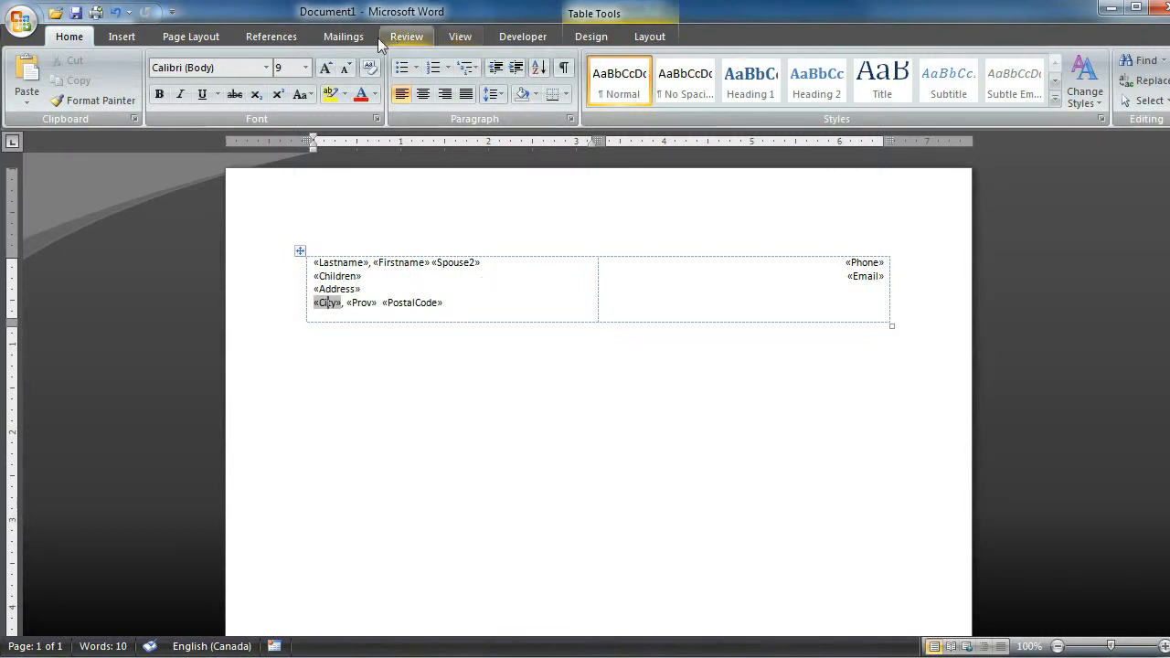
- Finish the mail merge by merging all records into a new, editable document
left_click(342, 37)
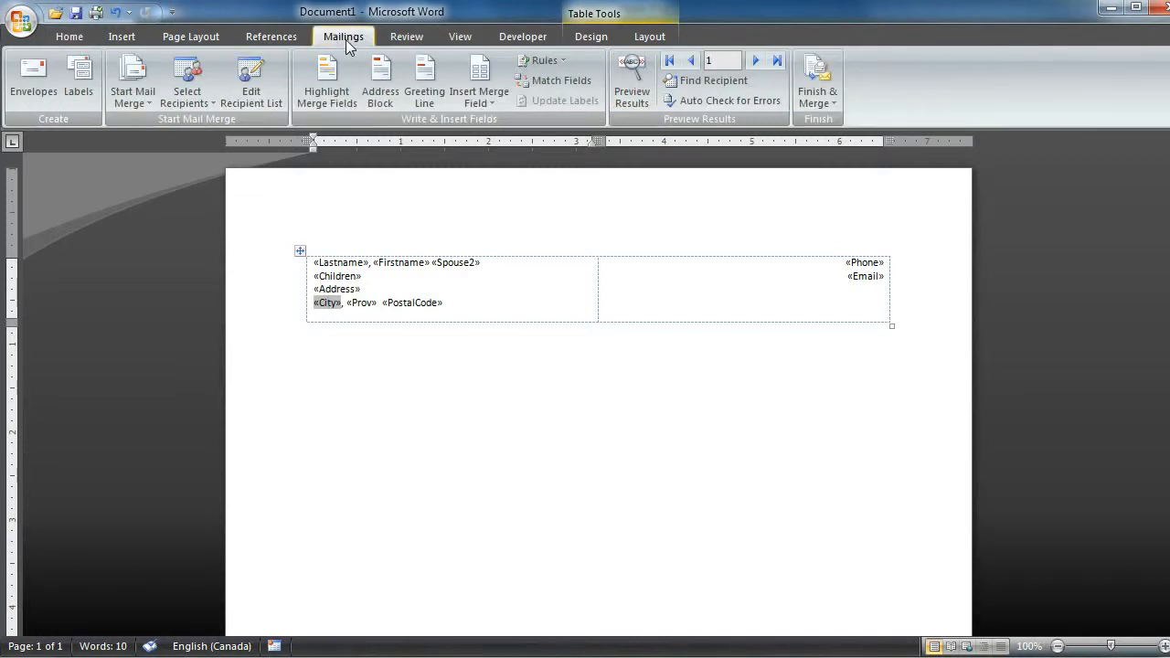
left_click(809, 98)
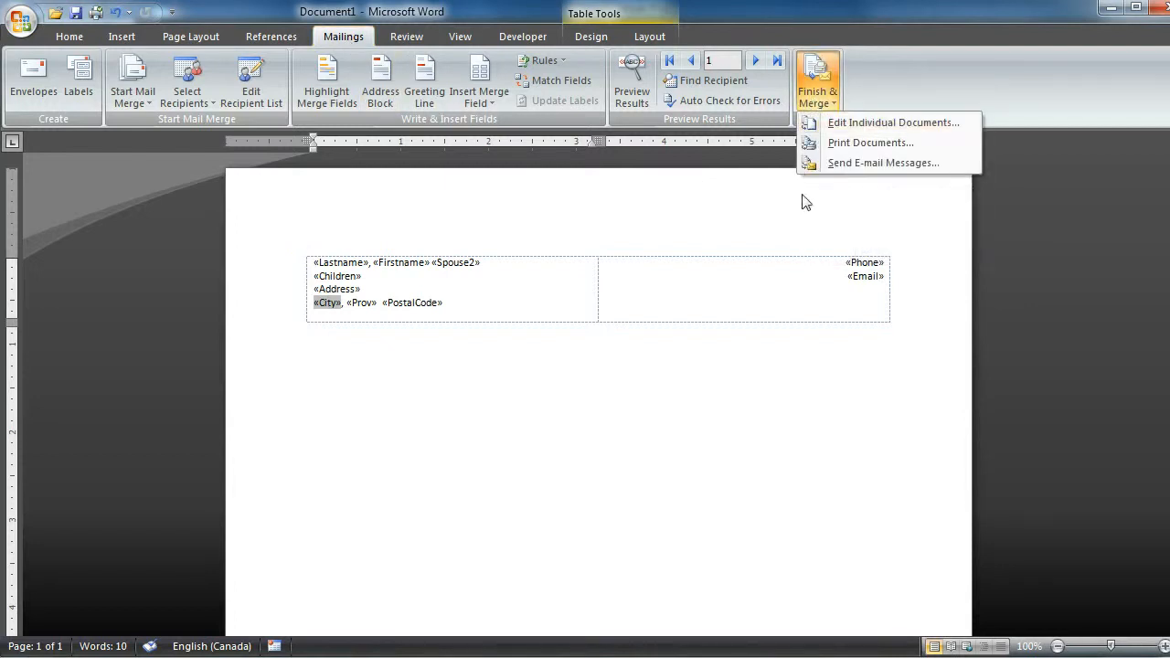
left_click(849, 122)
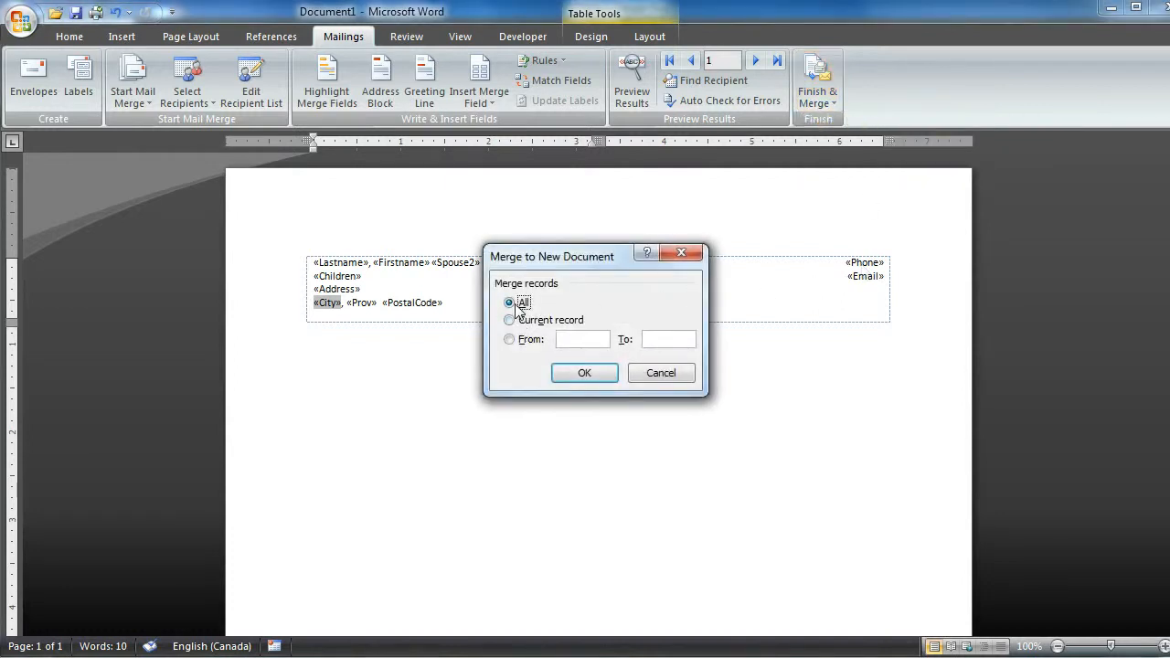
left_click(584, 375)
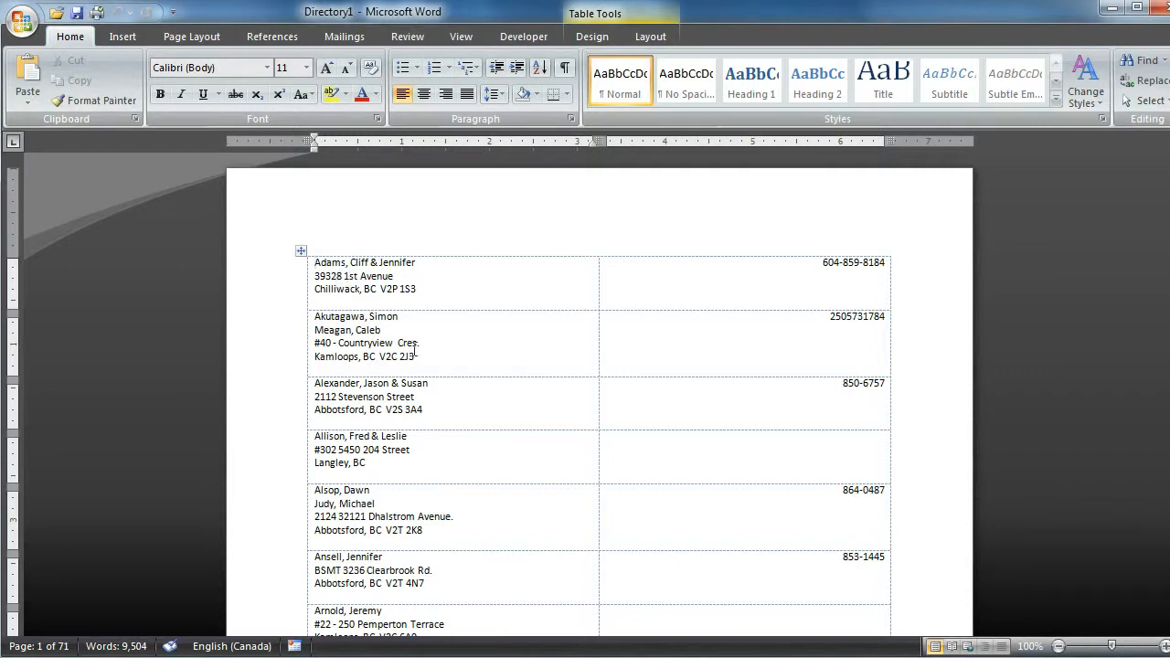
- Review the entries on the first pages of the merged directory and return to its beginning
scroll(464, 367, "down", 5)
scroll(471, 367, "down", 15)
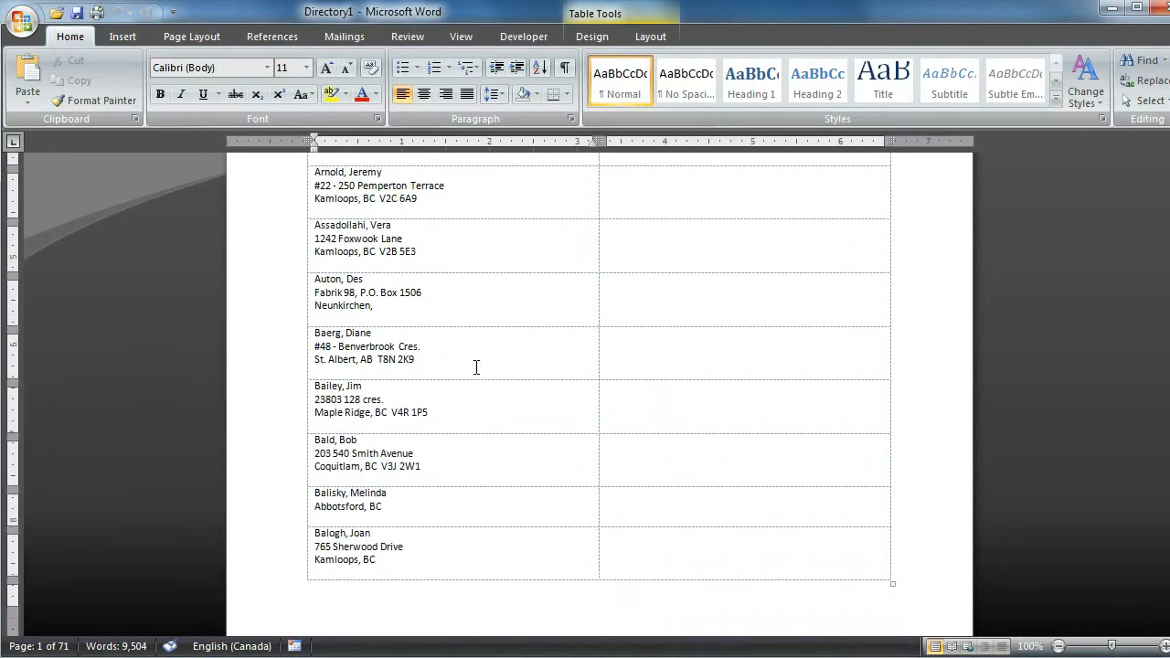
scroll(483, 368, "down", 7)
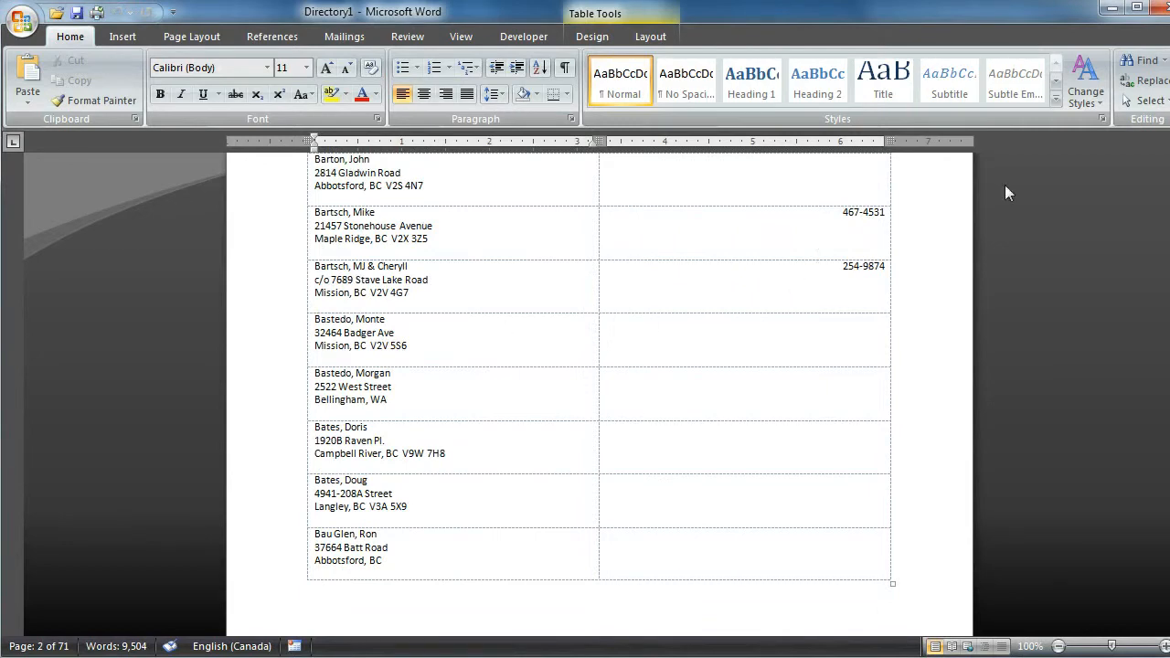
scroll(599, 393, "up", 9)
left_click_drag(1168, 183, 1168, 171)
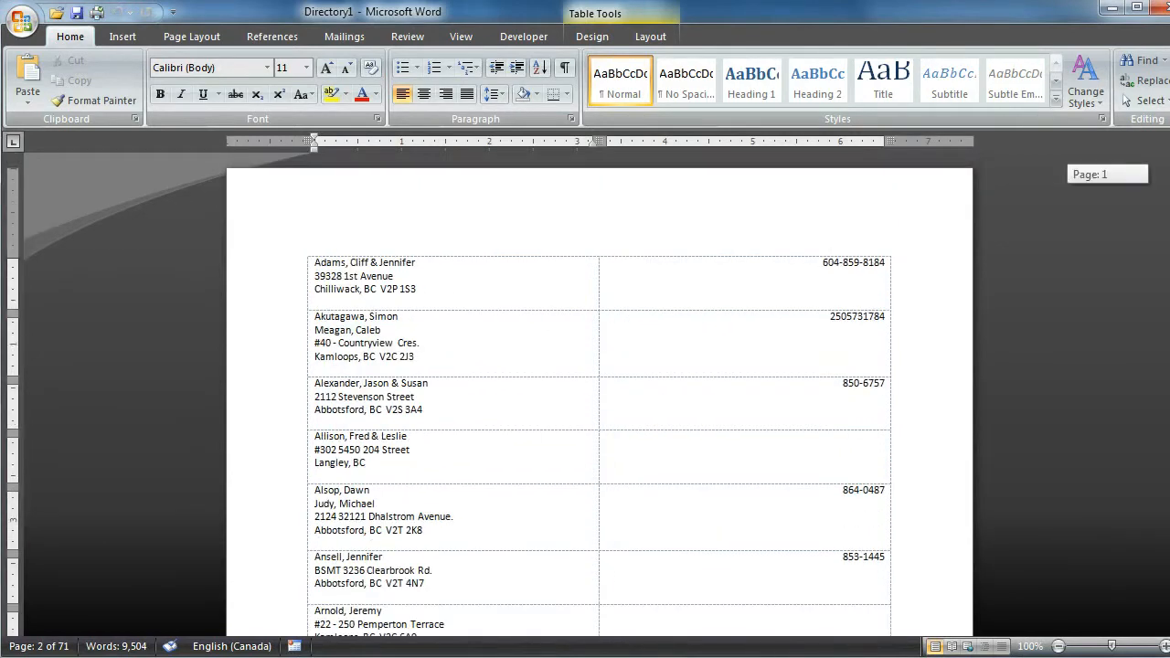
left_click(322, 267)
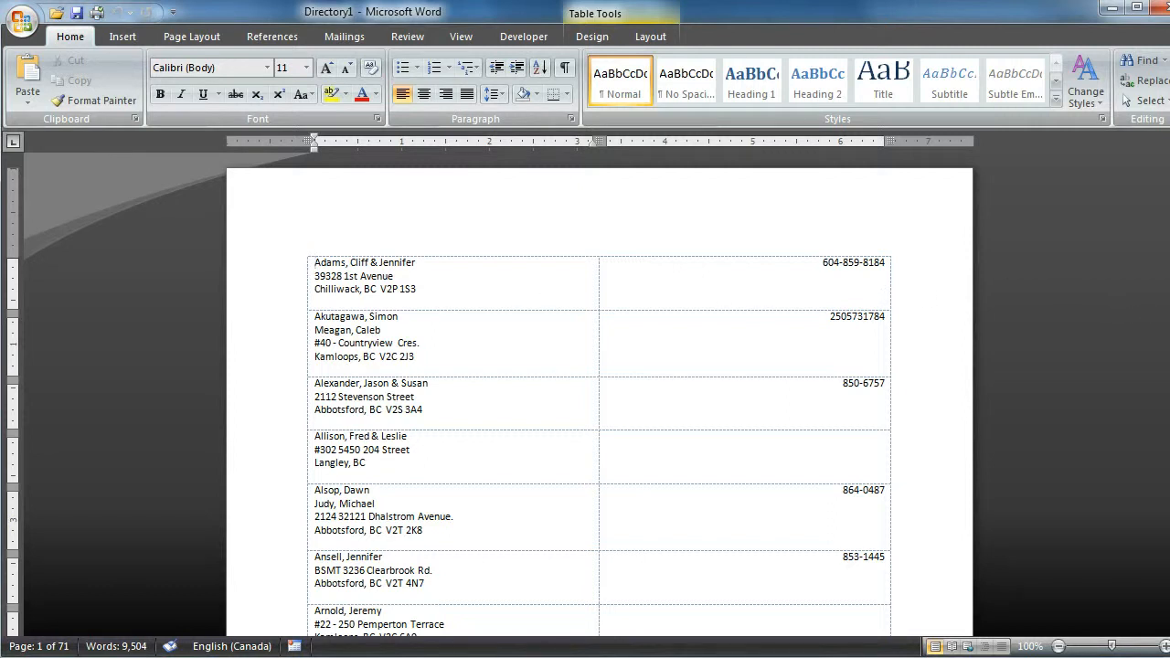
- Close the merged directory document without saving it, returning to the merge template
left_click_drag(1169, 291, 1162, 292)
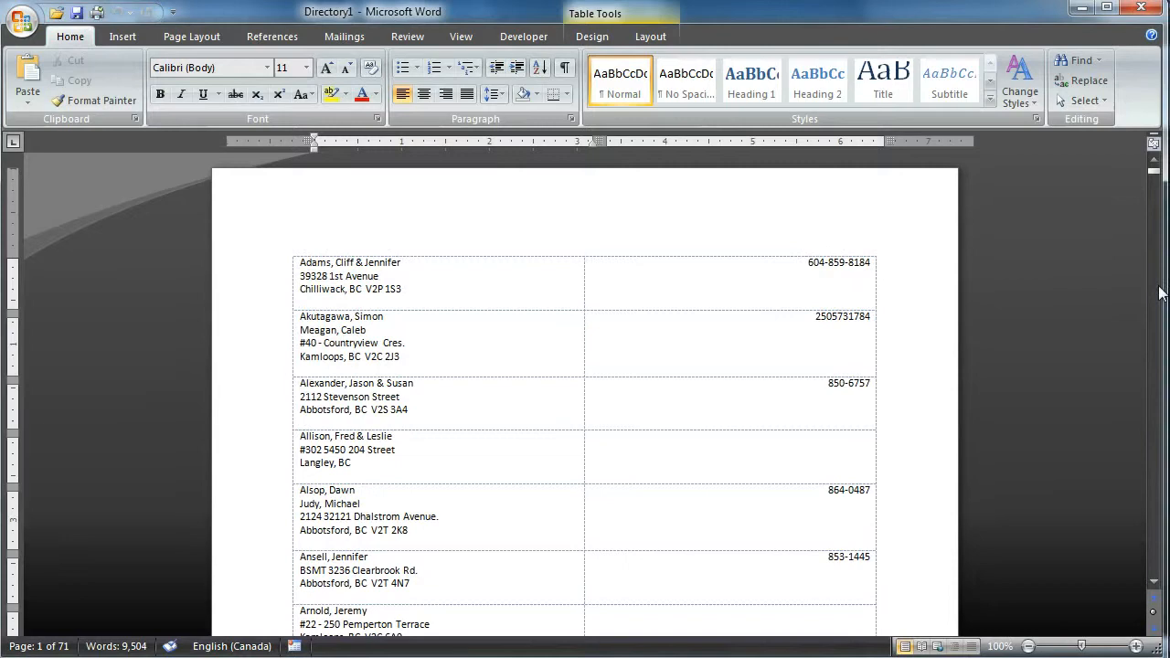
left_click(1141, 8)
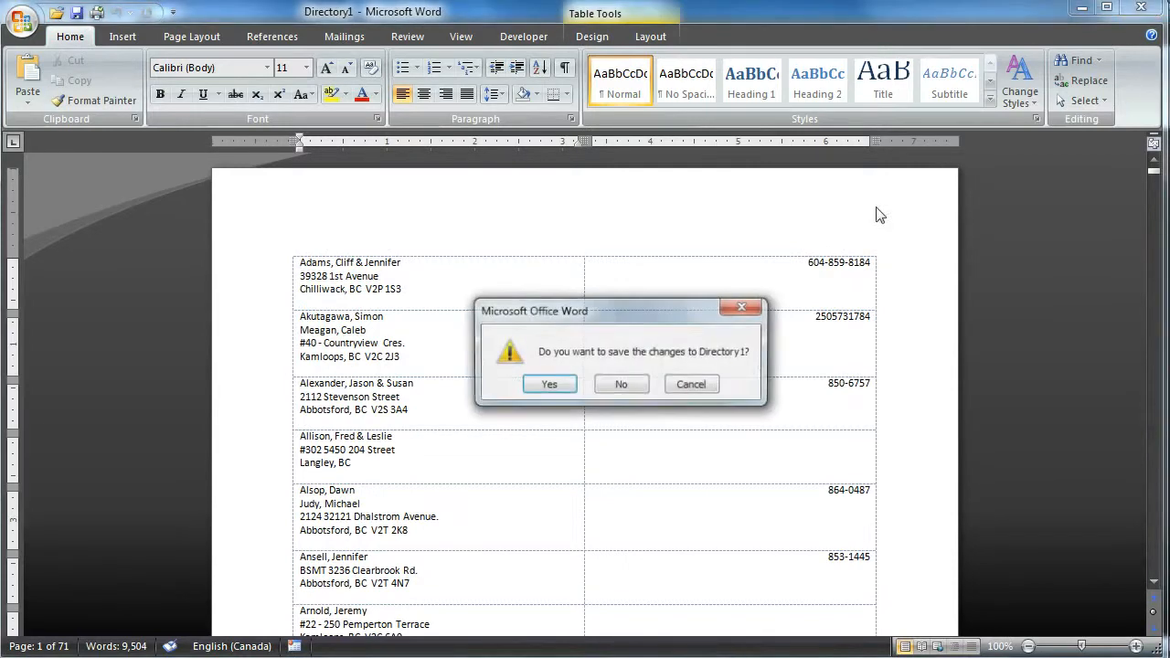
left_click(623, 386)
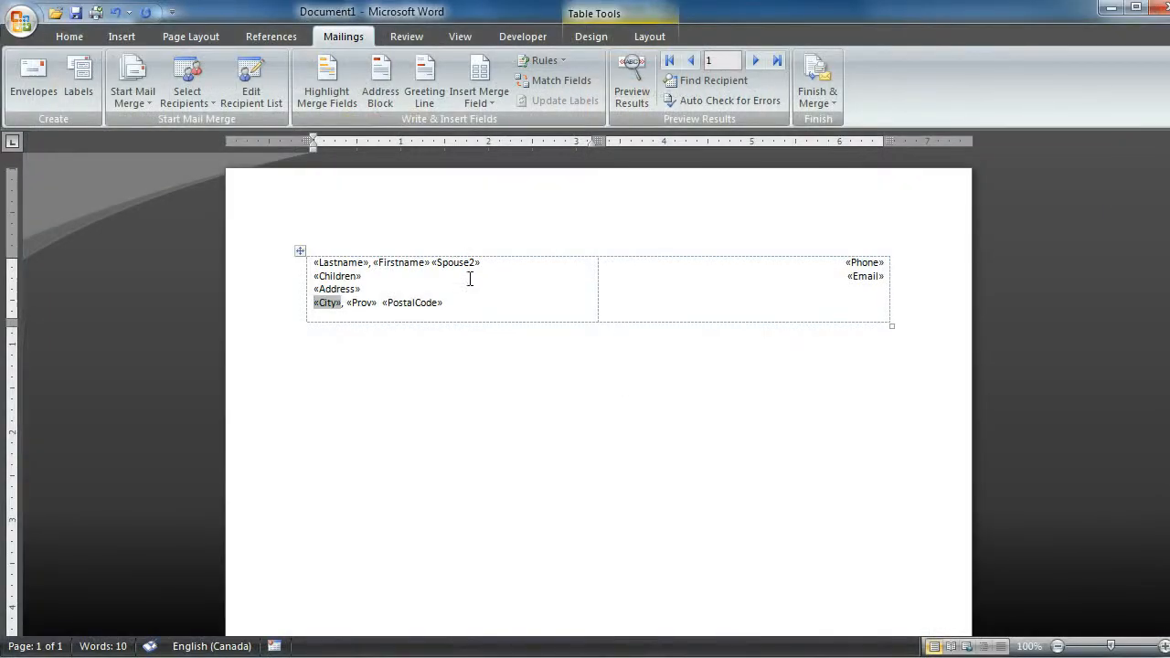
left_click(371, 289)
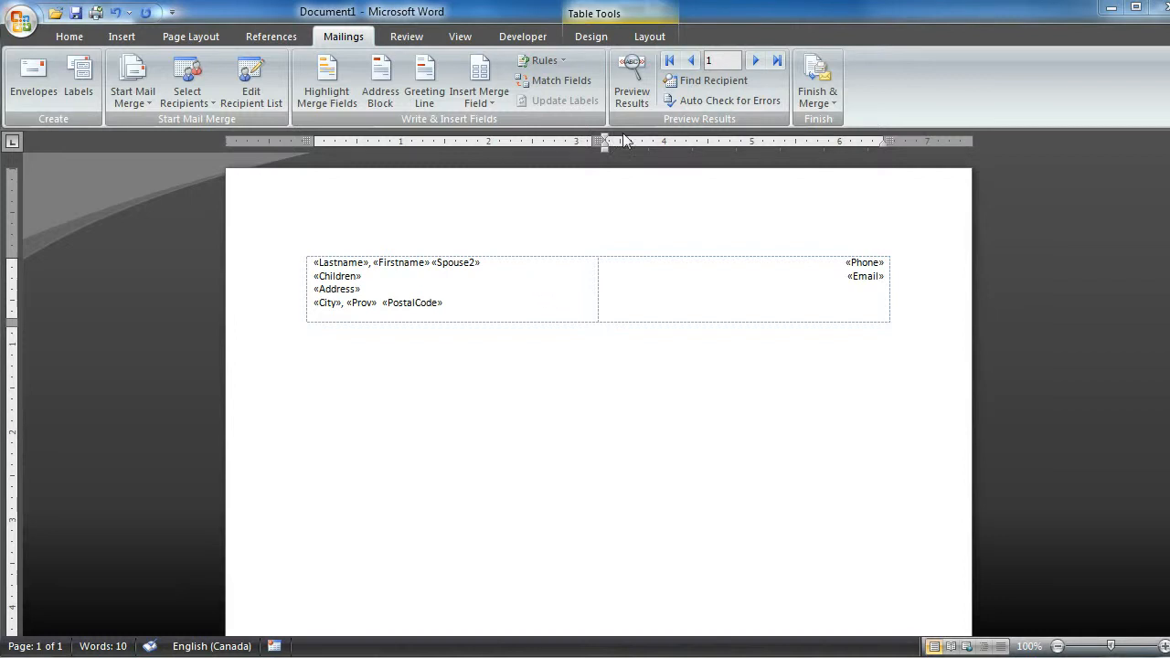
left_click(689, 123)
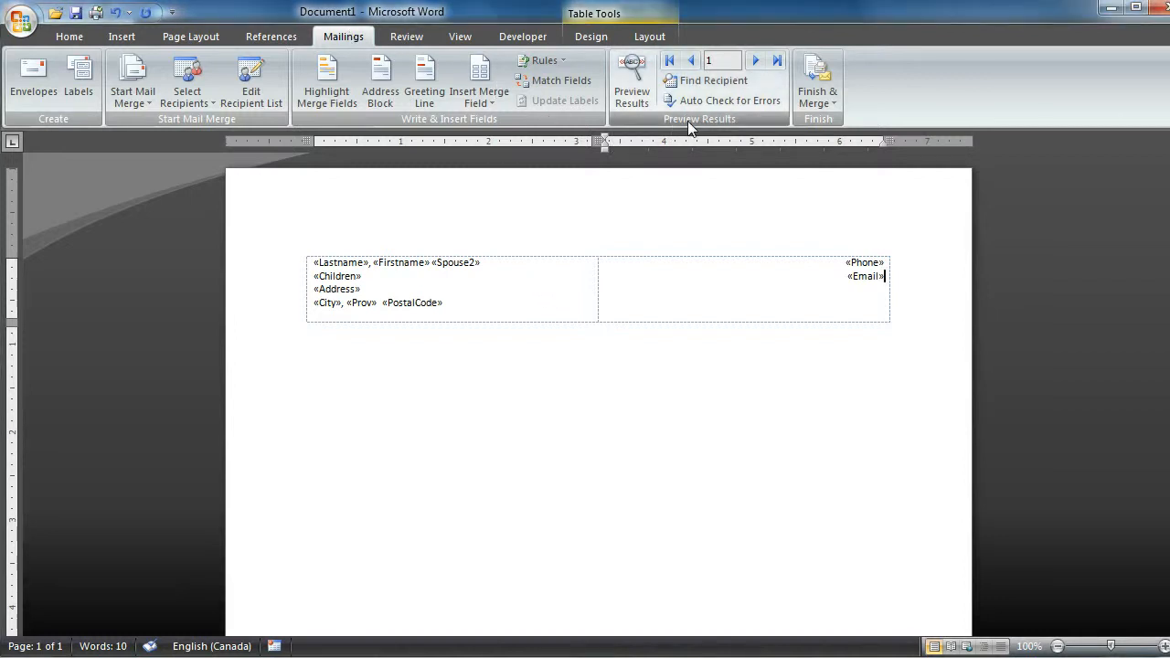
- Preview the merged data for the first five records, step back to record 2, and return to the merge field view
left_click(629, 81)
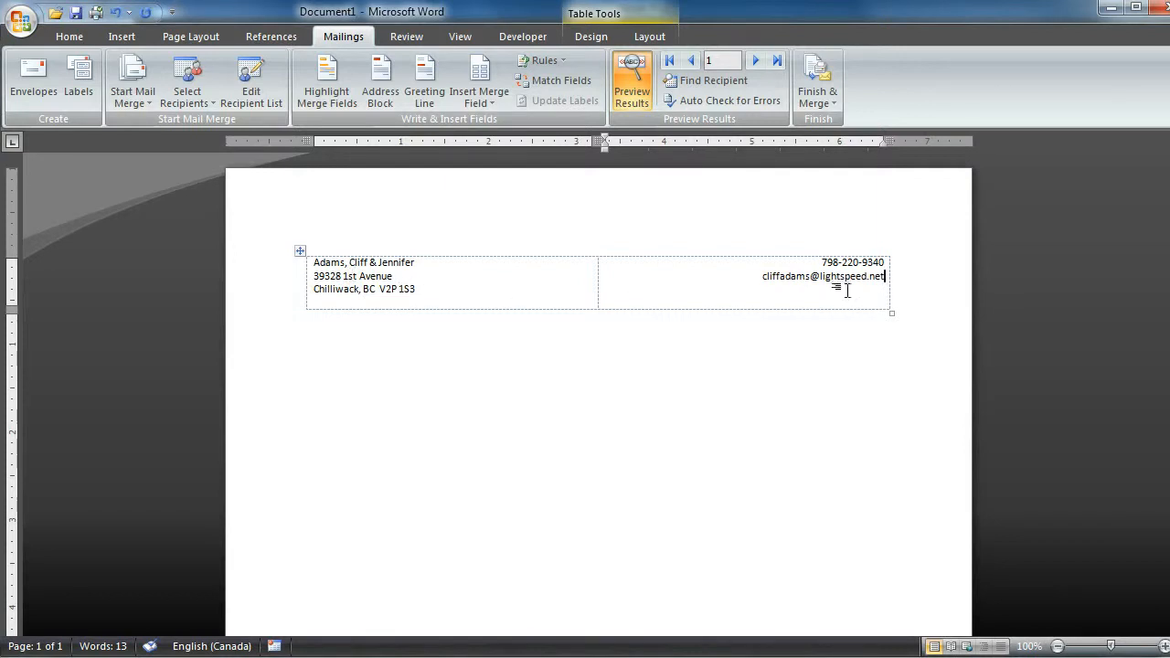
left_click(755, 60)
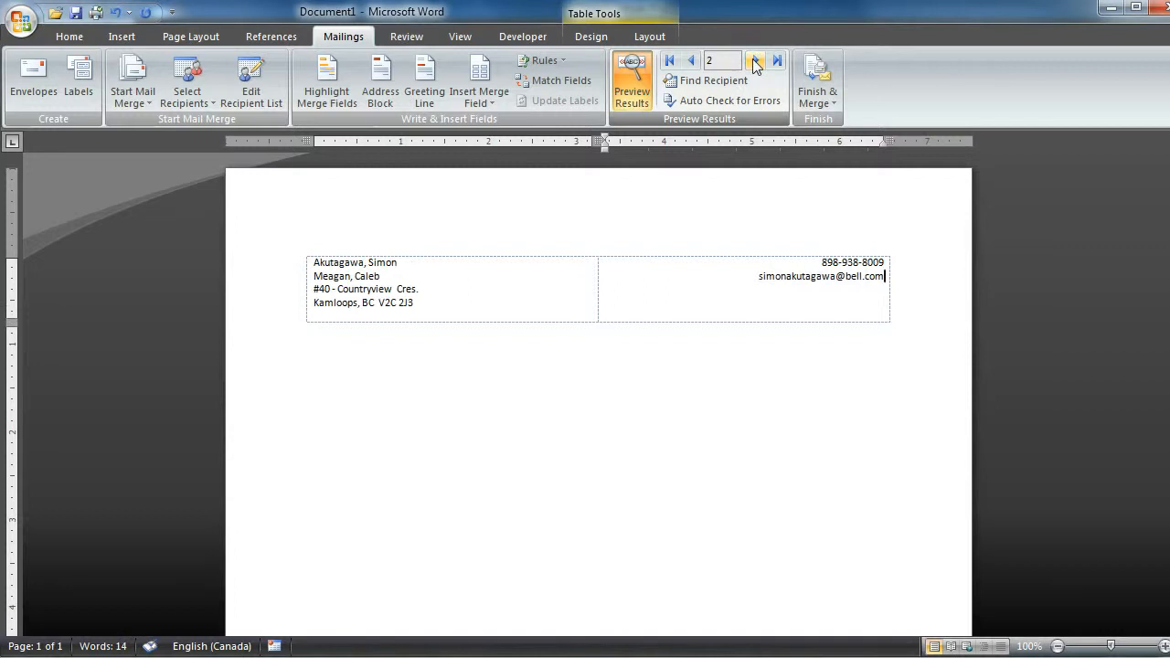
left_click(755, 60)
left_click(755, 60)
left_click(755, 60)
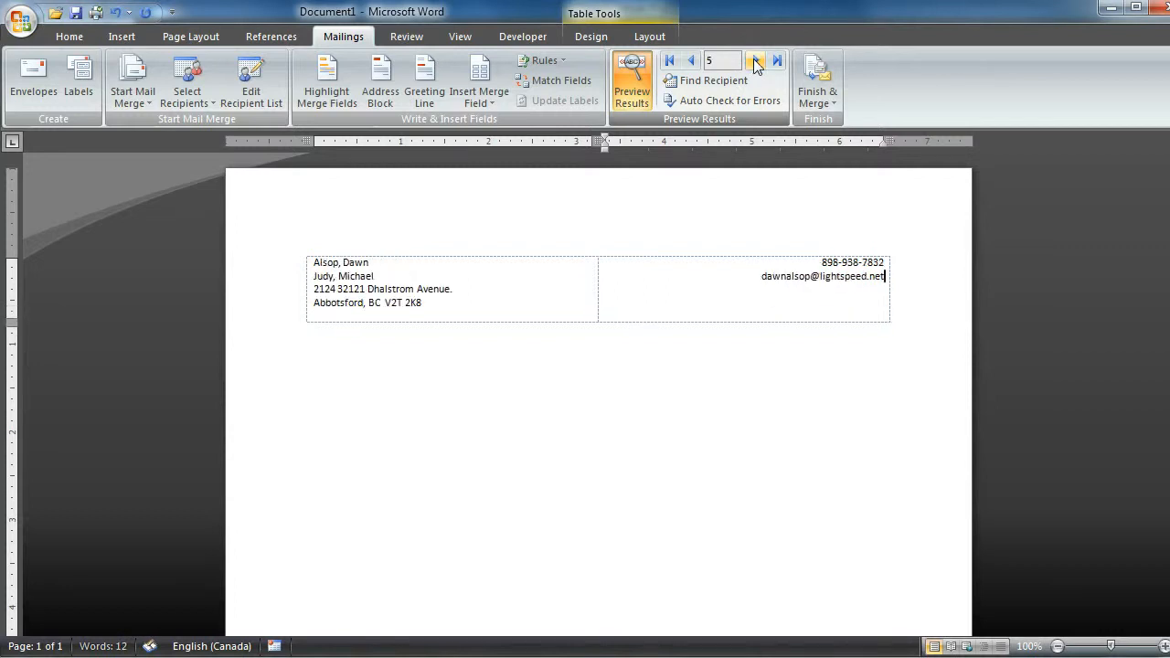
left_click(692, 61)
left_click(692, 61)
left_click(692, 61)
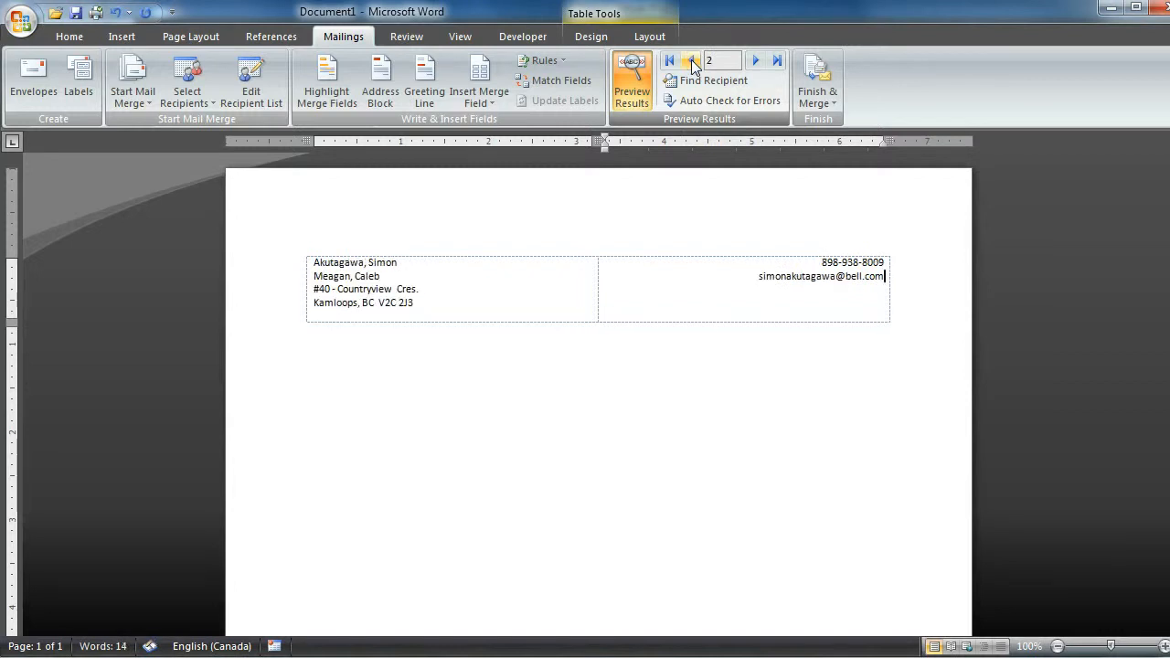
left_click(633, 81)
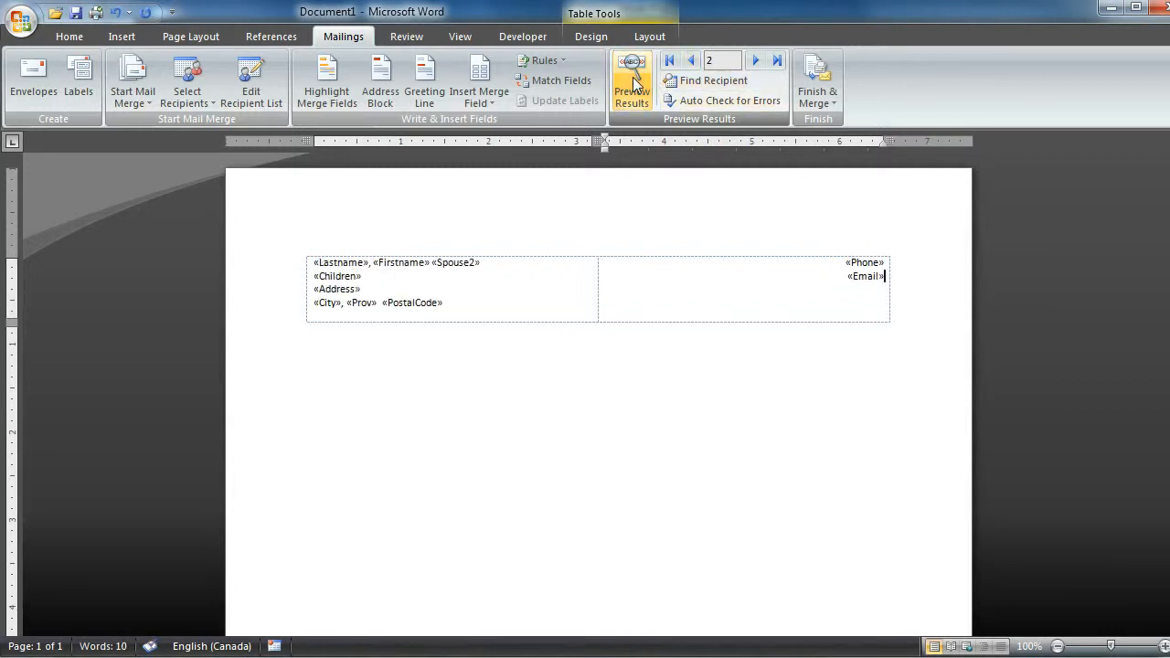
- Delete the Phone and Email merge fields from the second cell of the template table
left_click(412, 309)
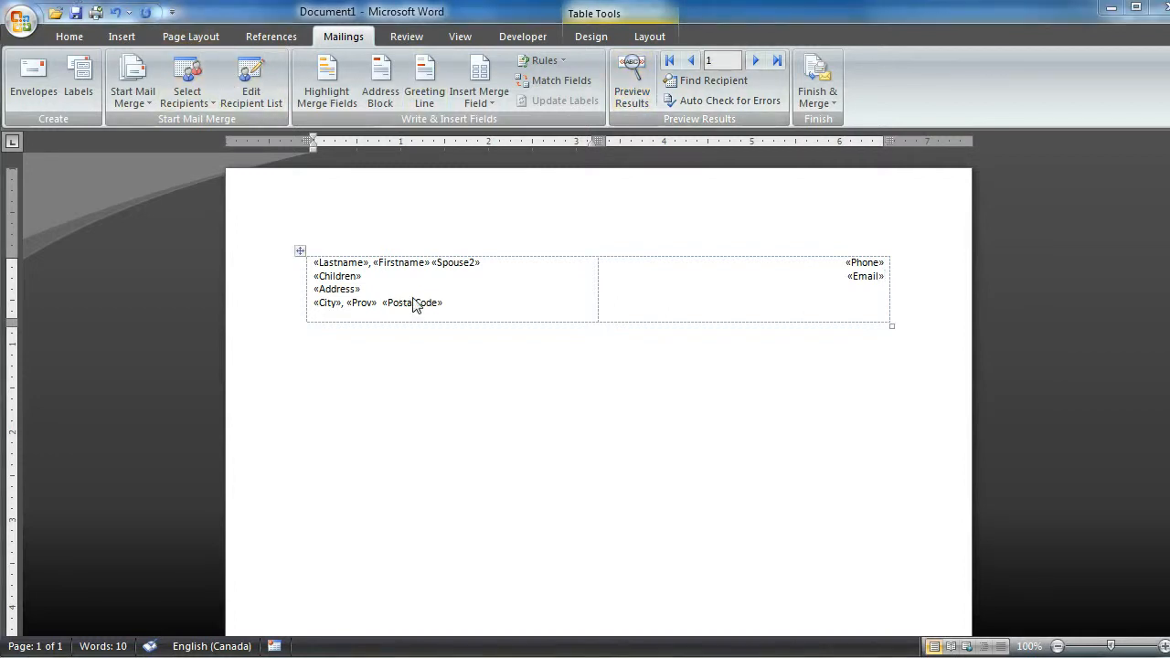
left_click(469, 289)
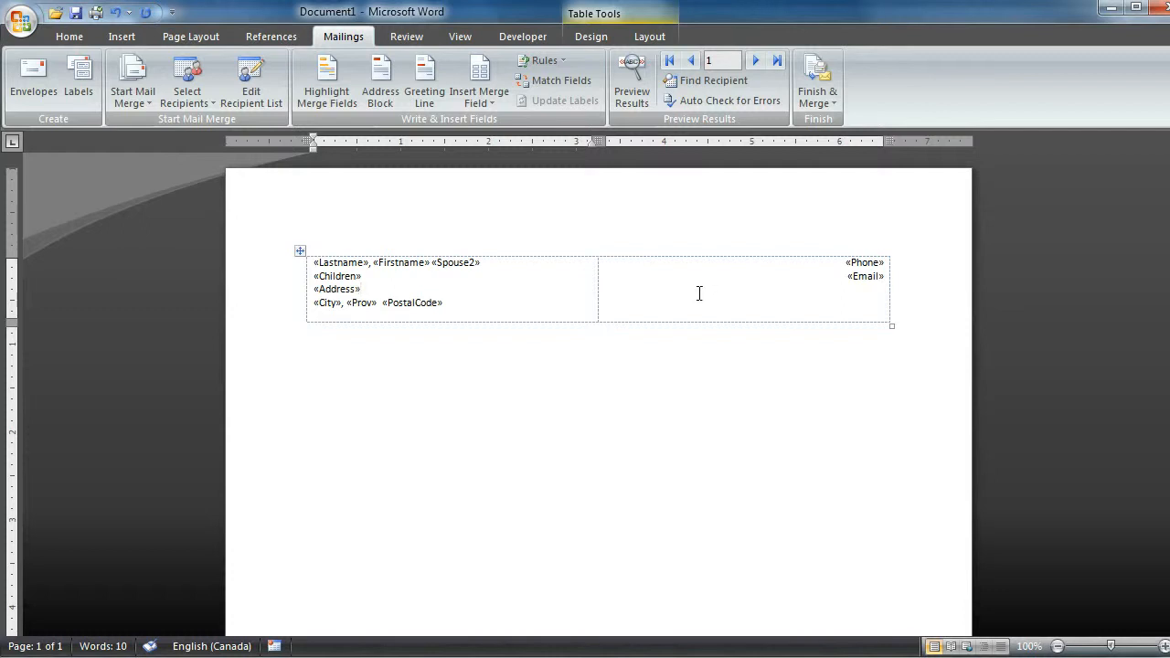
left_click(601, 281)
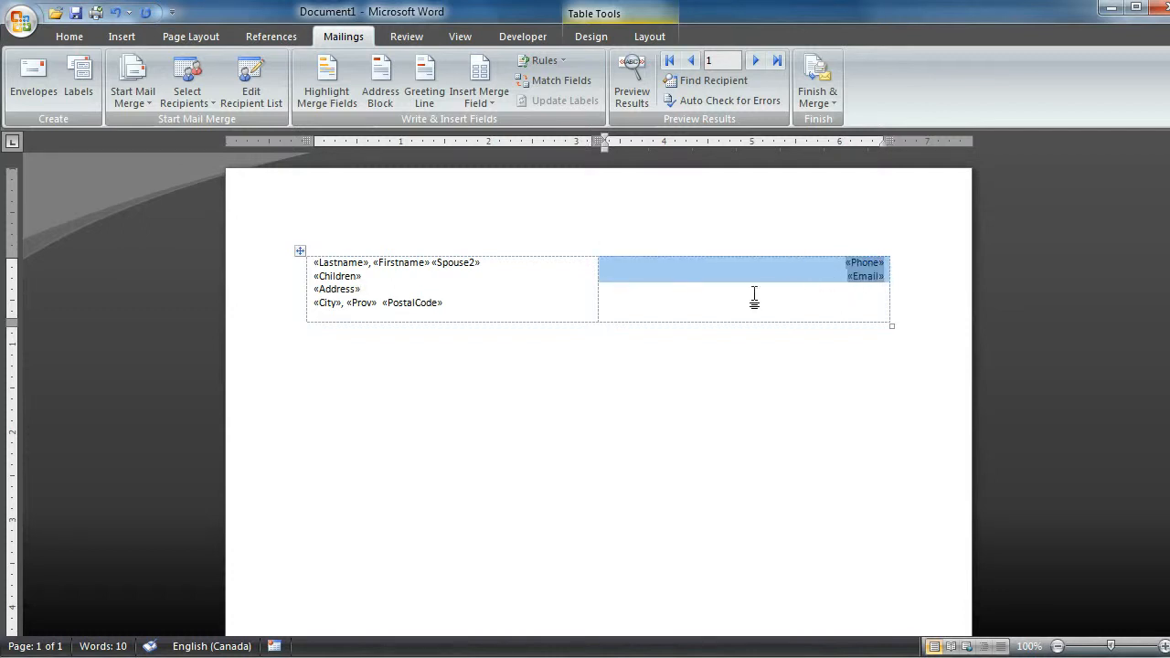
key("Delete")
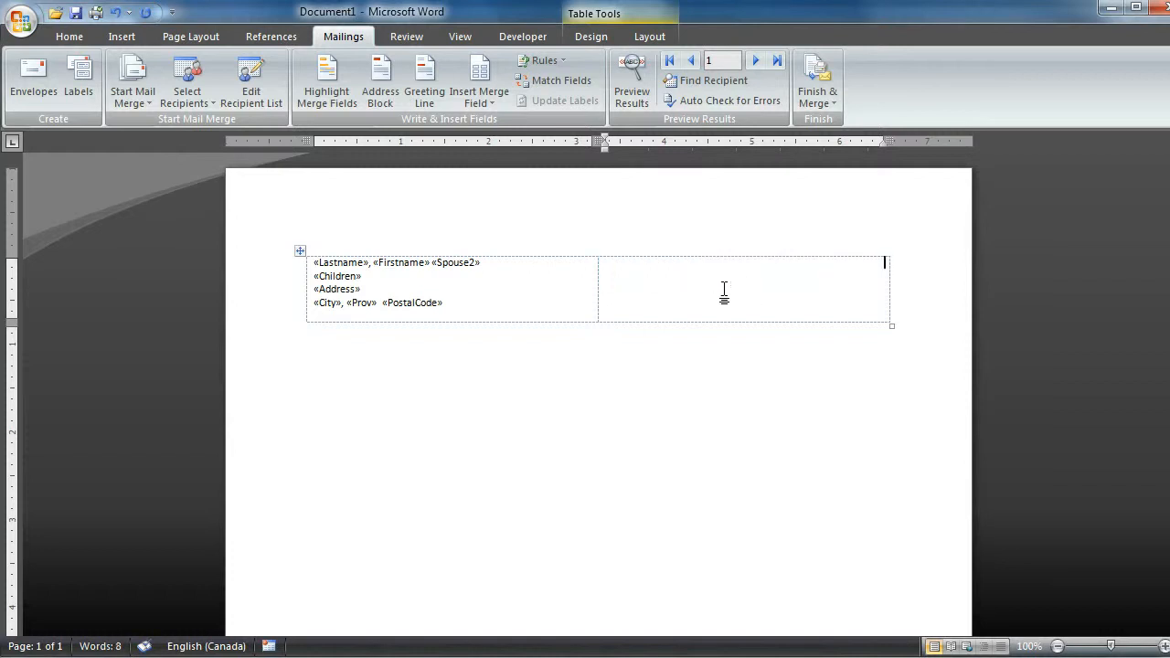
- Insert the Phone merge field into the empty table cell and the Email merge field on the line below it
left_click(487, 99)
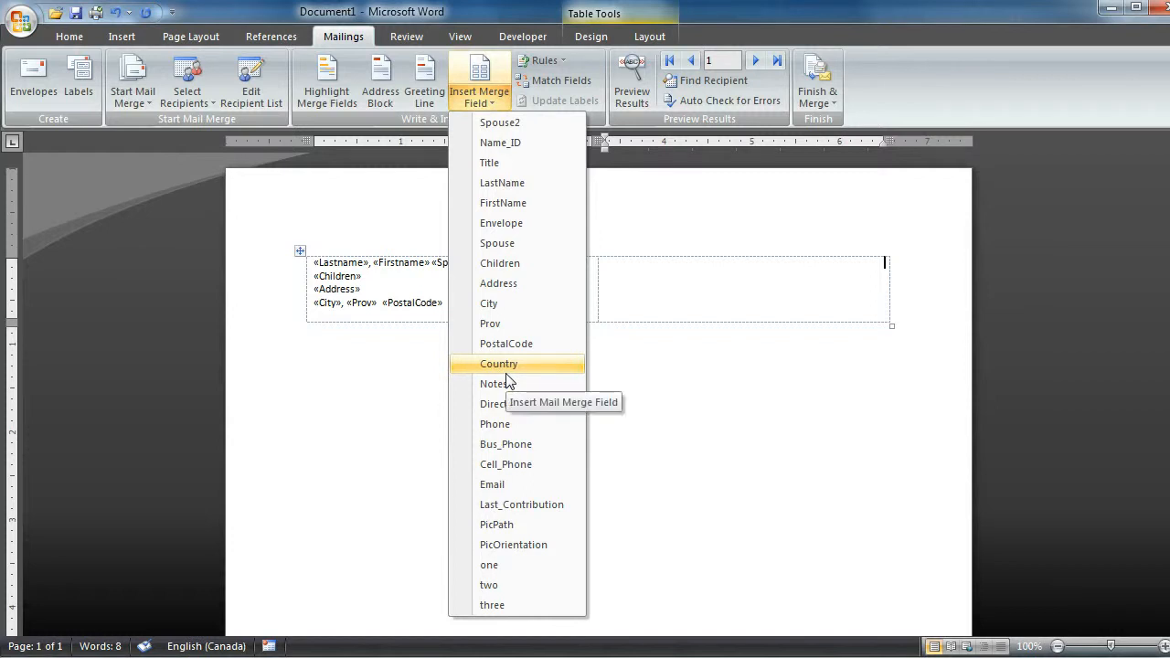
left_click(499, 425)
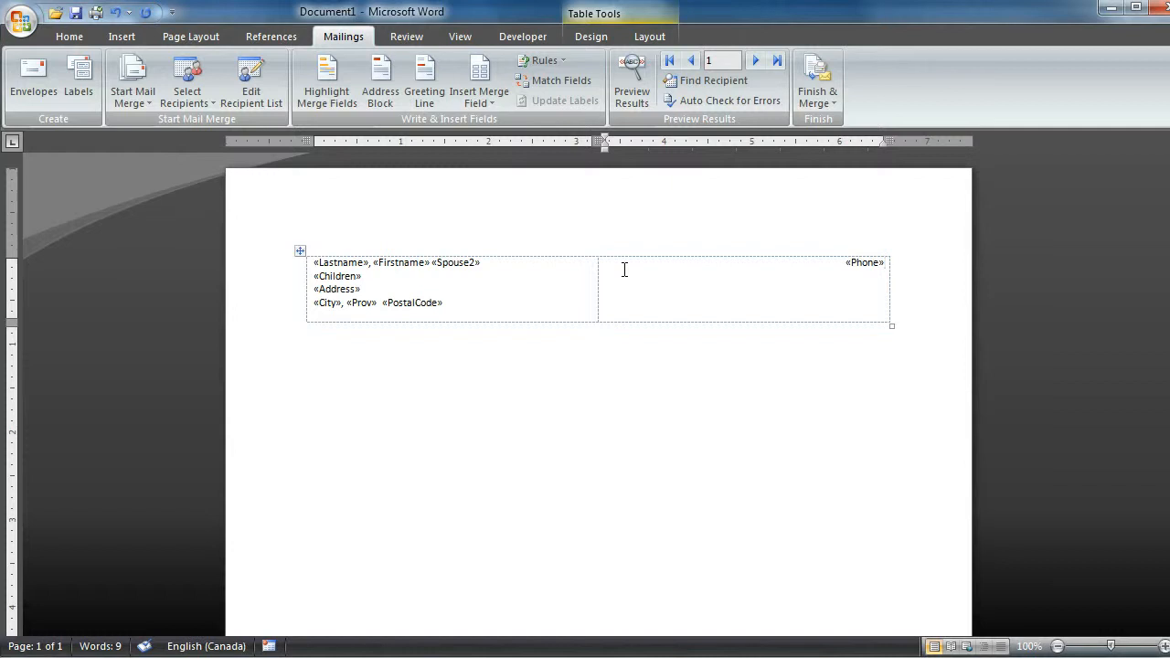
key("Return")
left_click(479, 97)
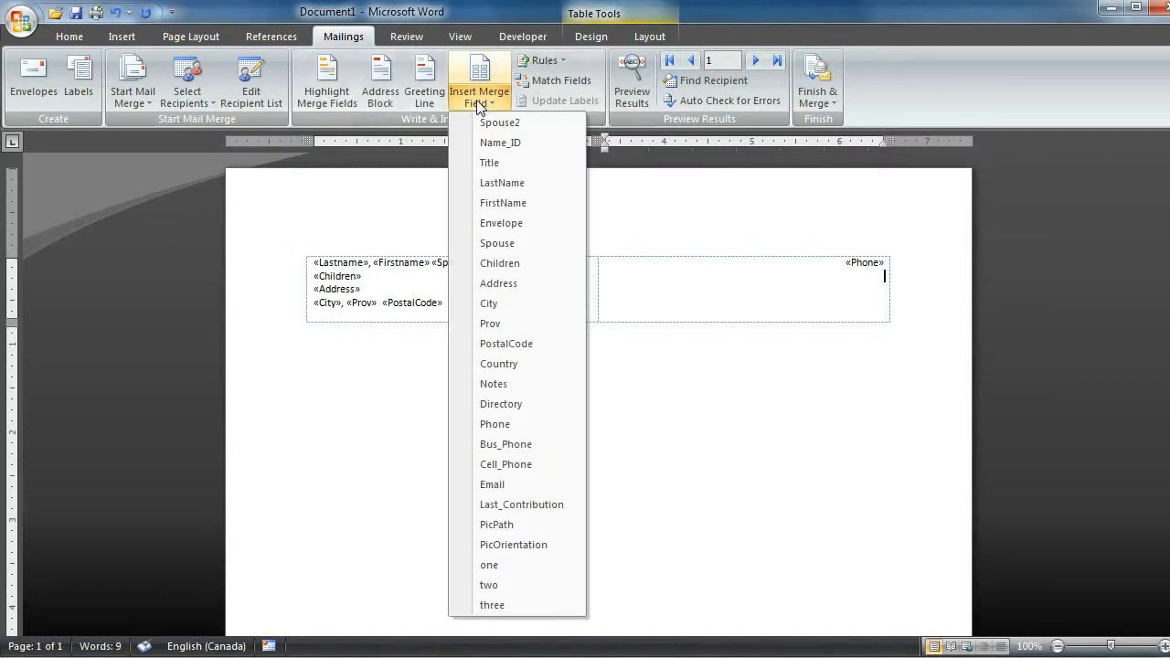
left_click(499, 484)
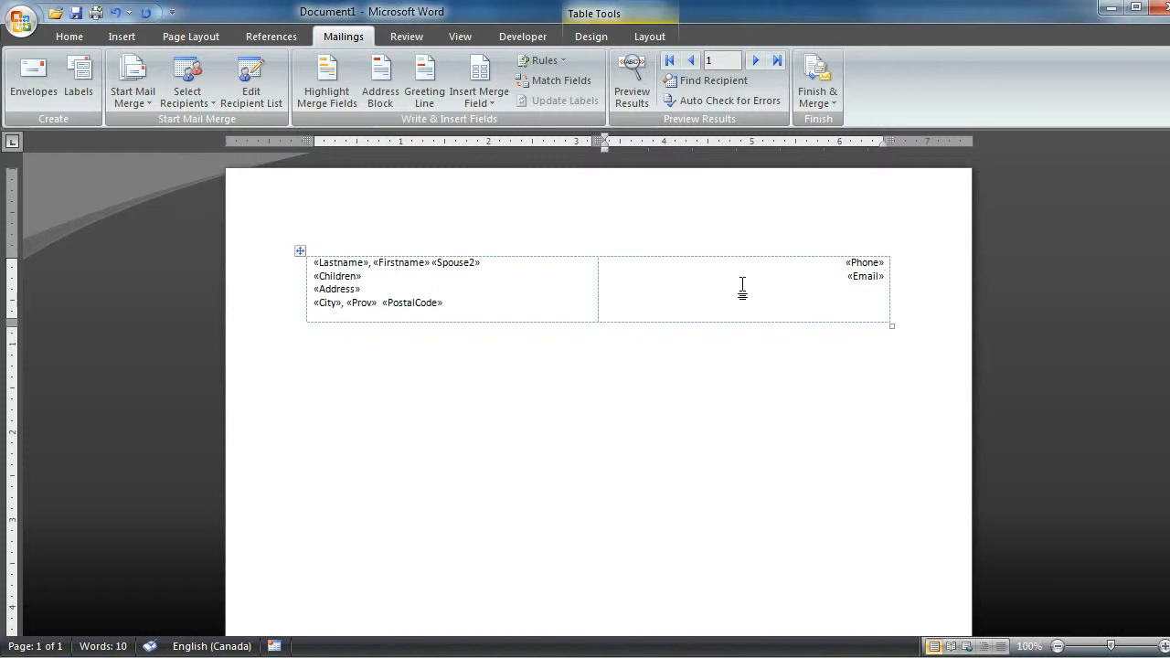
- Examine the available merge fields, comparing Spouse and Spouse2 with the Spouse2 field used in the name line
left_click(478, 100)
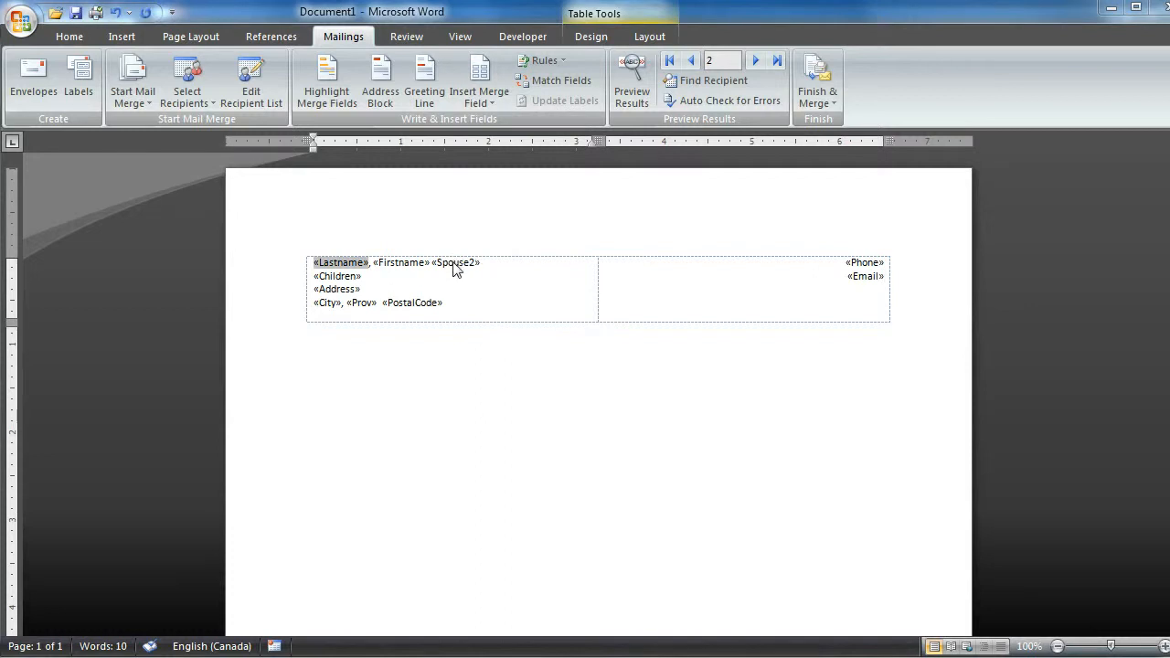
left_click(454, 264)
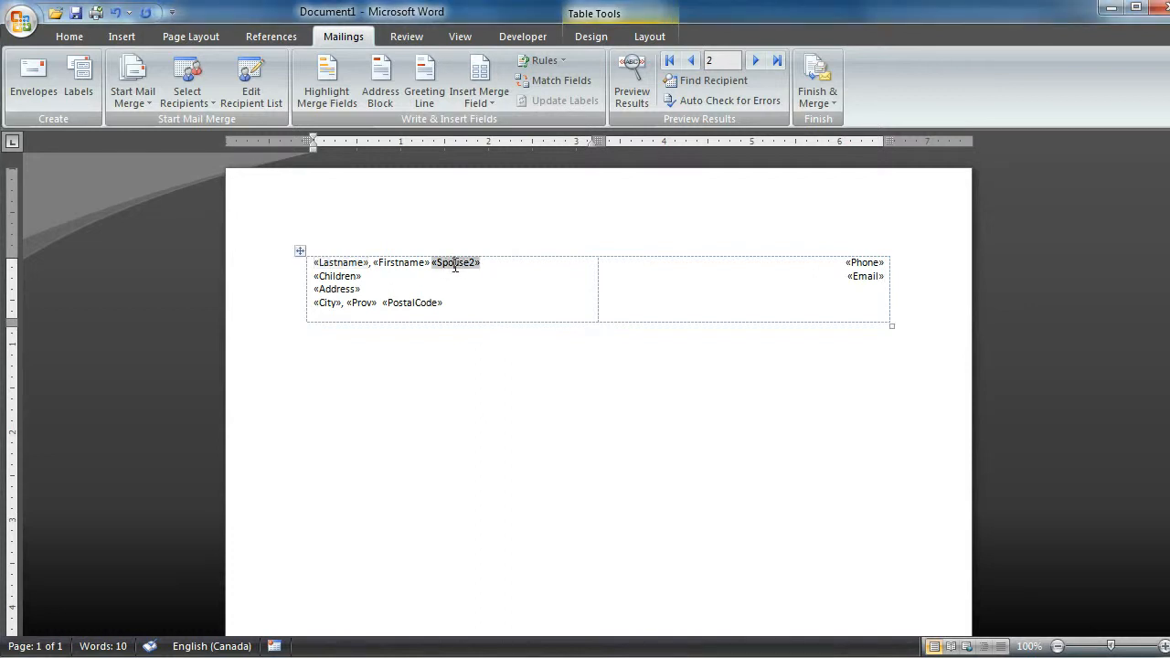
left_click(480, 98)
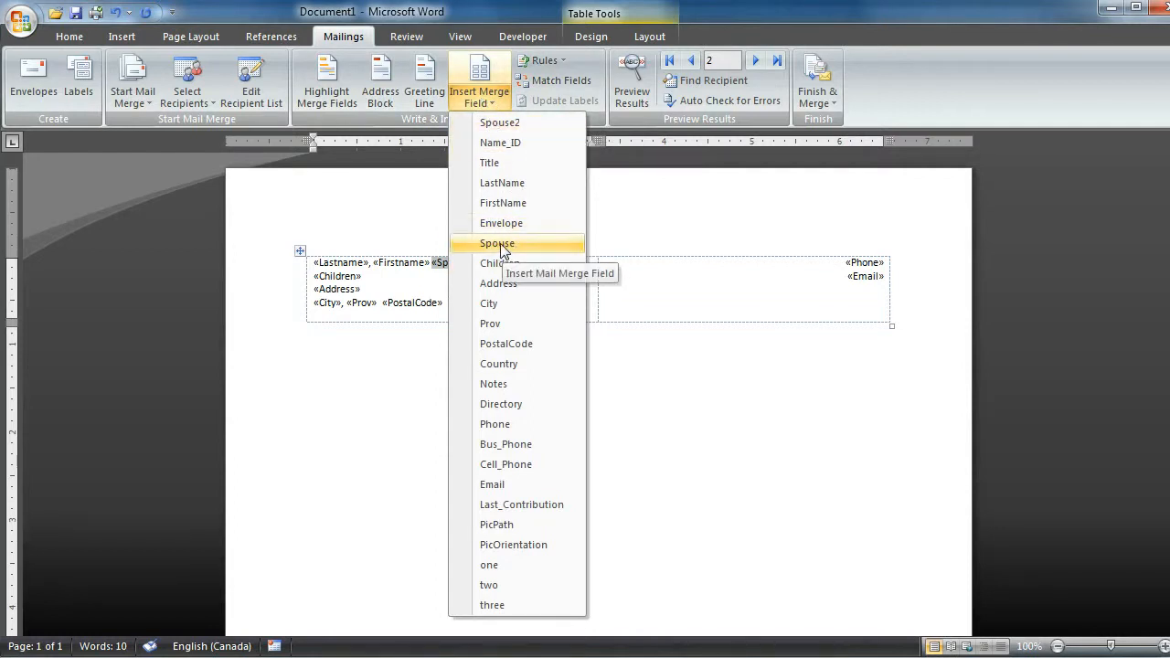
left_click(473, 16)
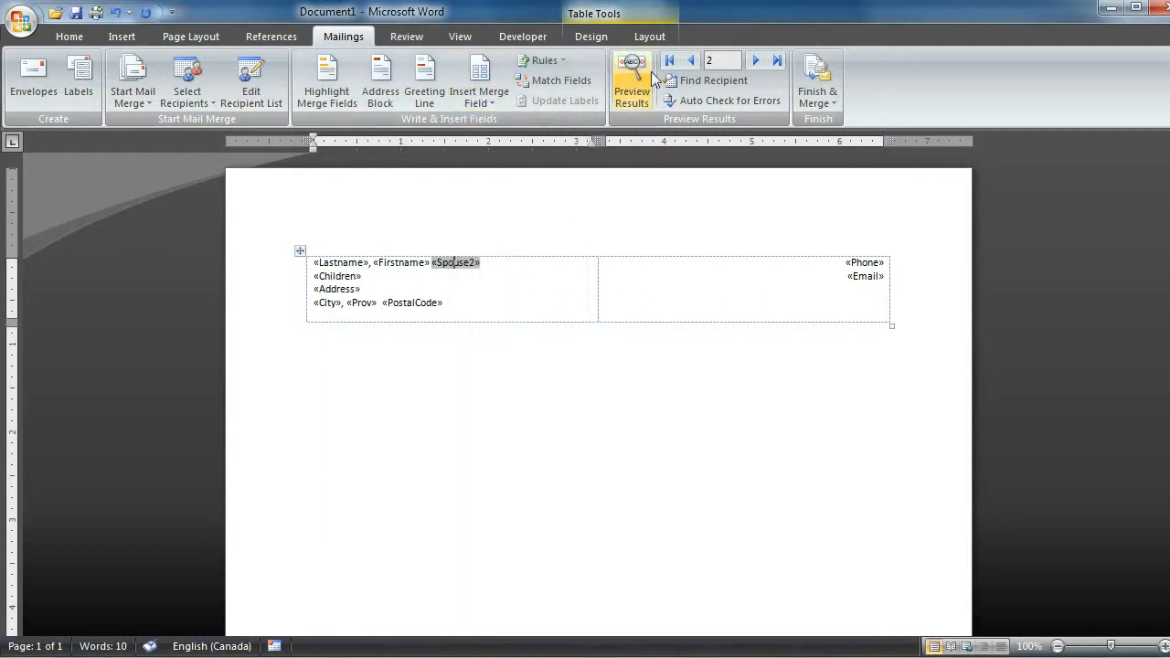
- Preview records 1 and 2 to compare how the spouse and children fields merge, and return to the merge field view
left_click(627, 89)
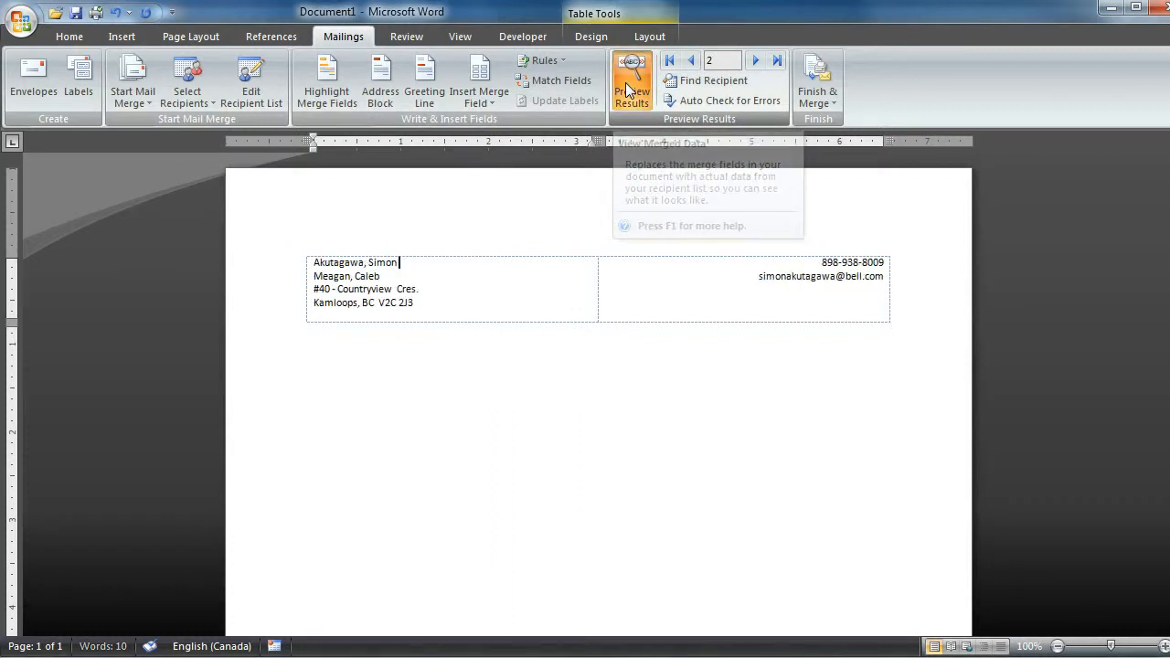
left_click(690, 60)
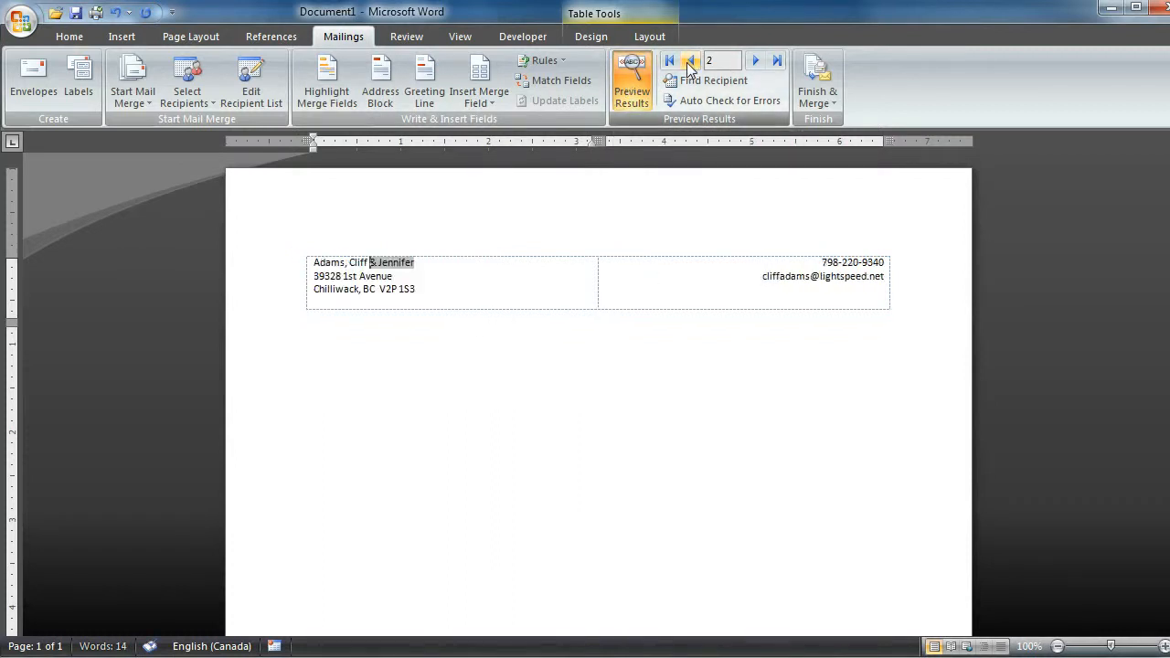
left_click(358, 292)
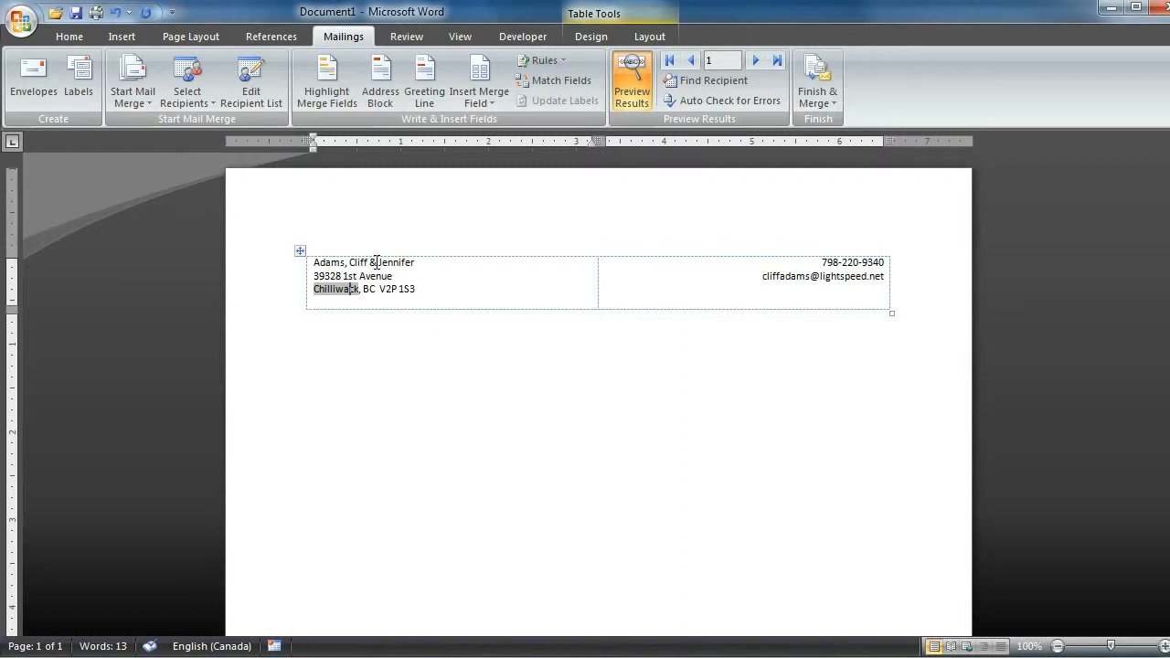
left_click(755, 62)
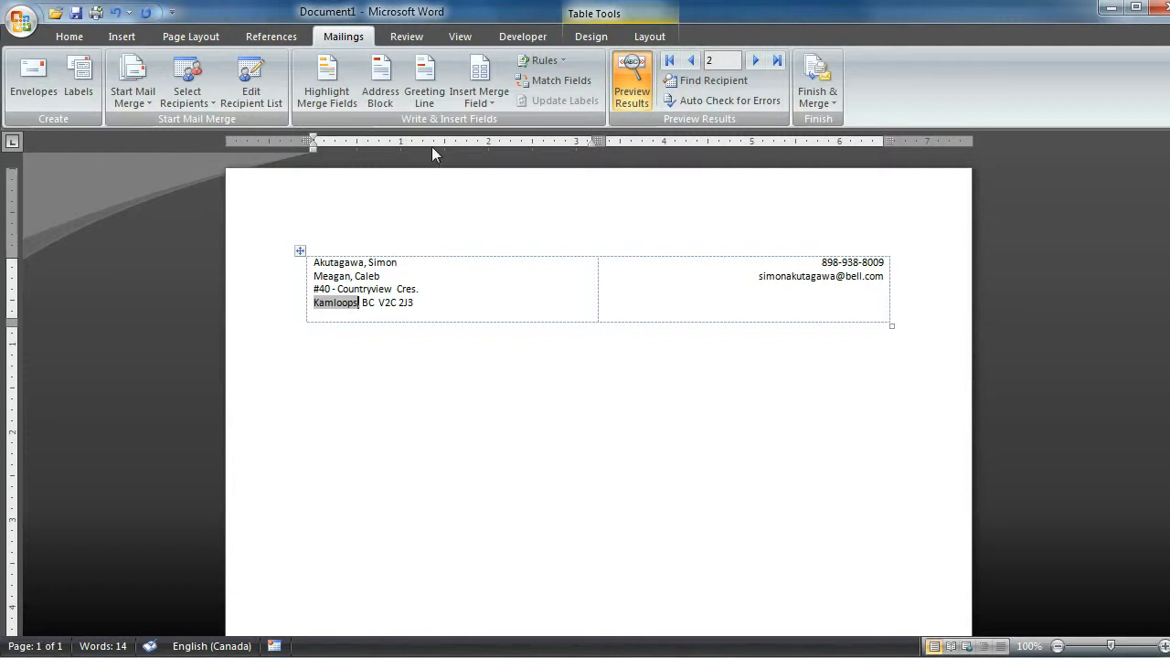
left_click(630, 75)
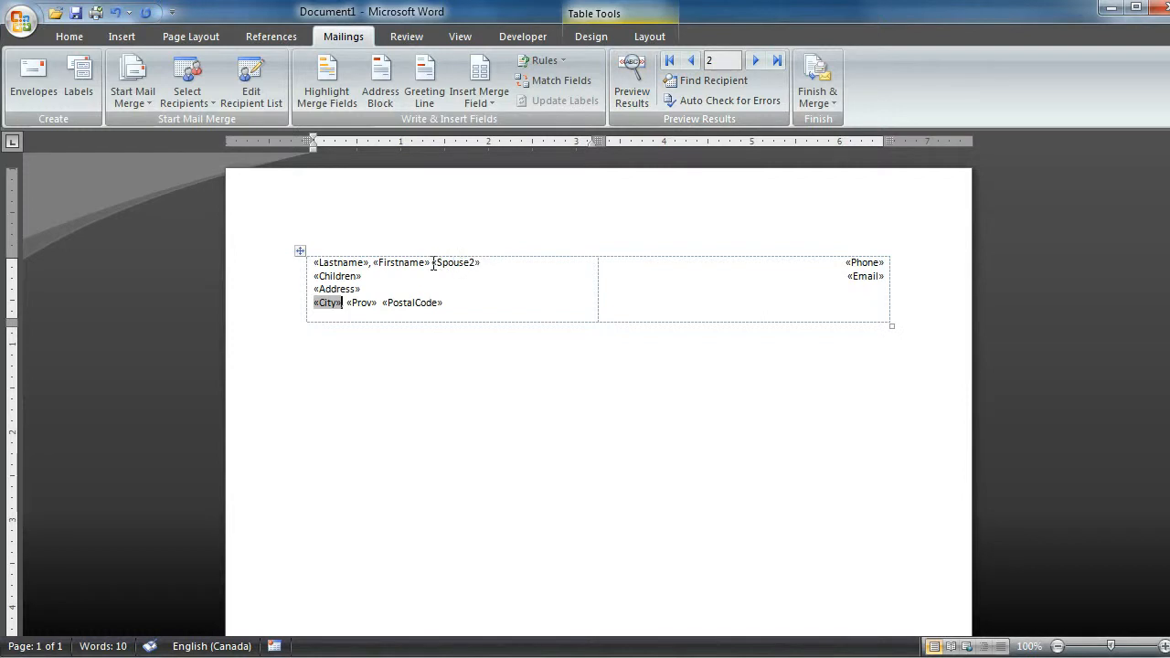
left_click(634, 97)
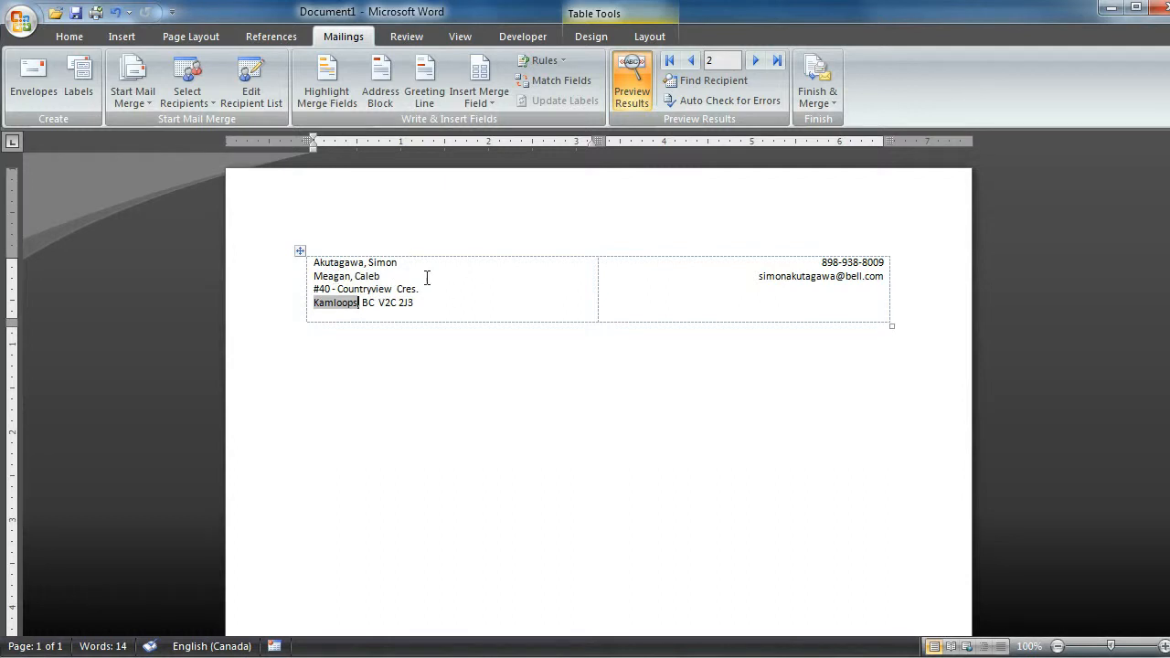
left_click(631, 83)
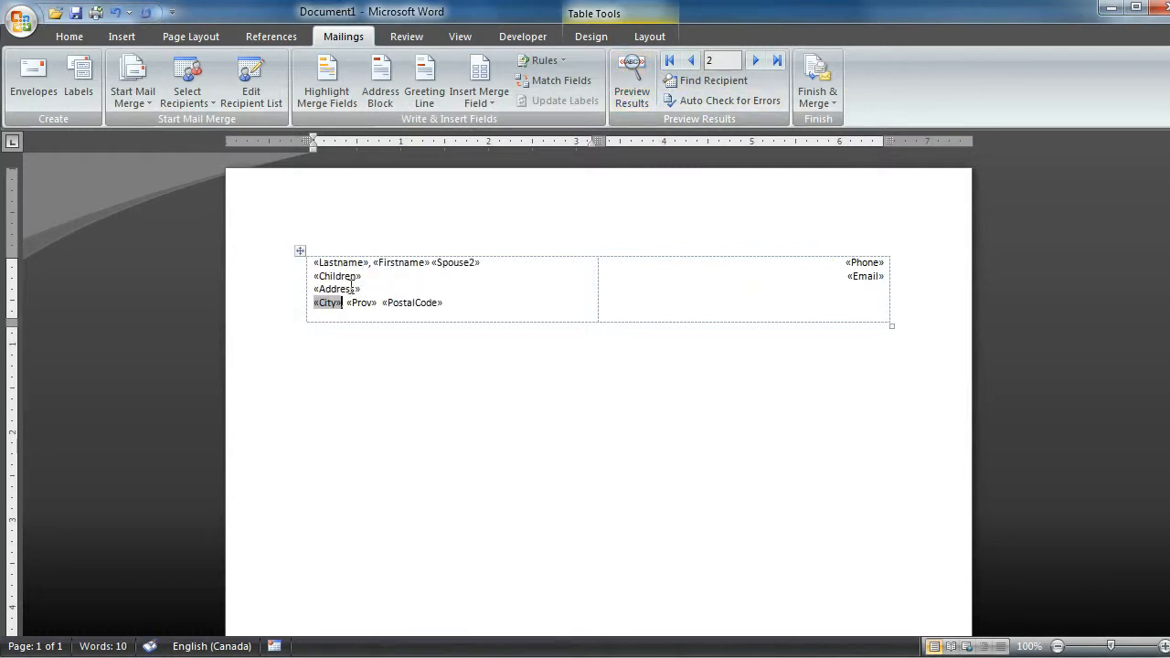
left_click(300, 250)
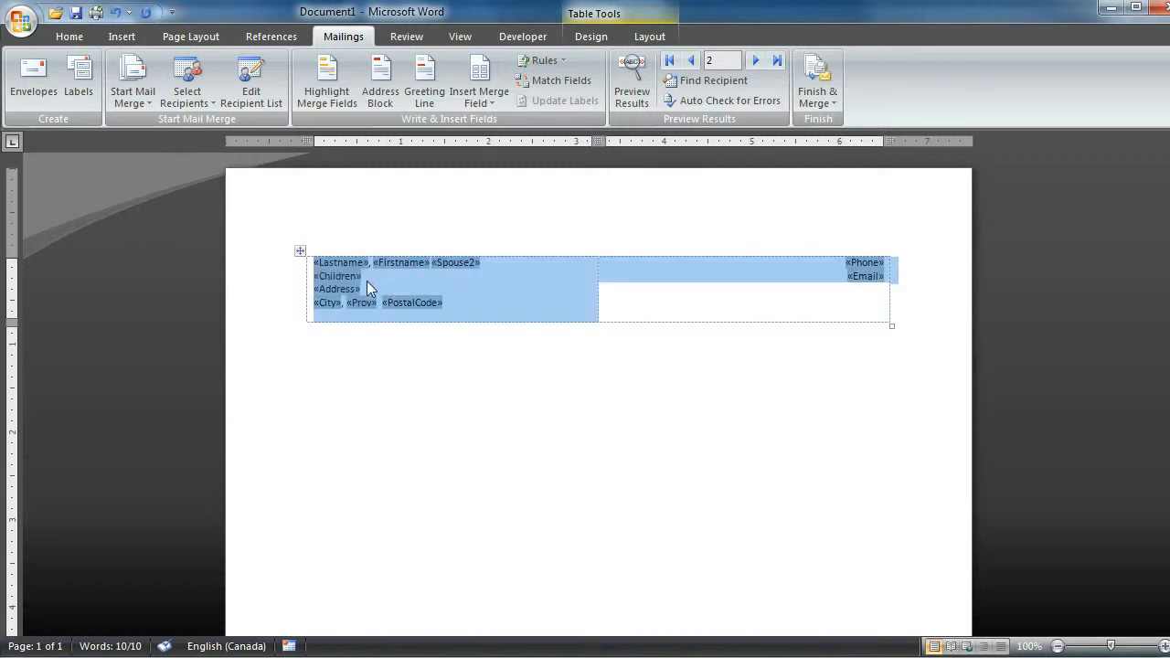
left_click(476, 289)
left_click_drag(482, 262, 431, 263)
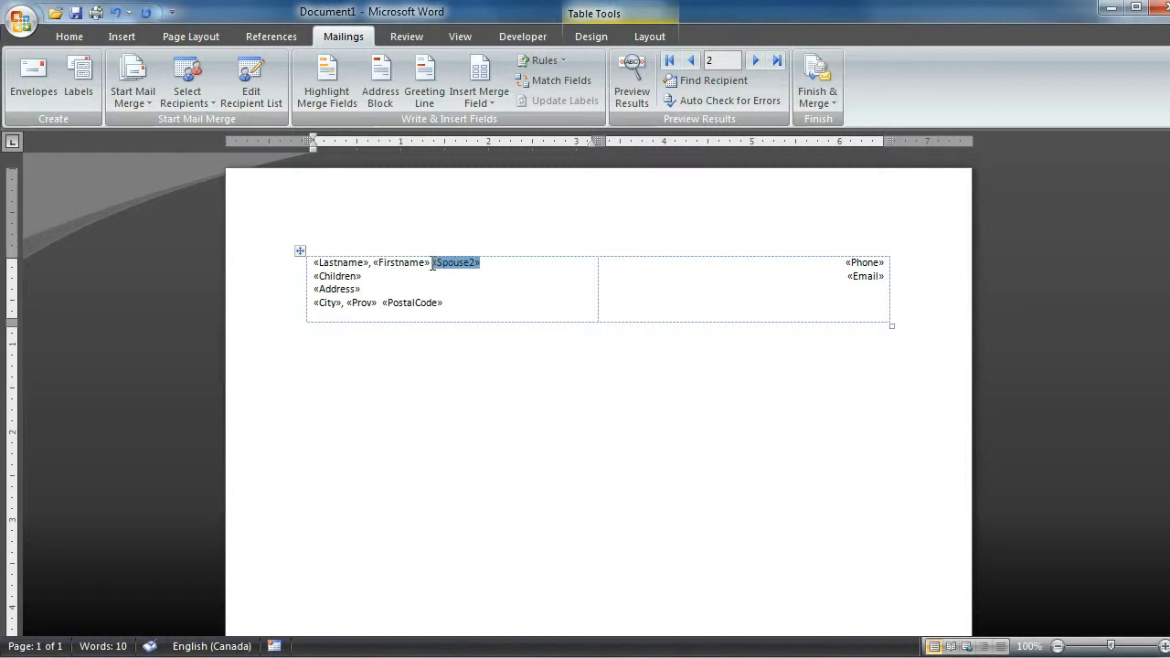
left_click(308, 281)
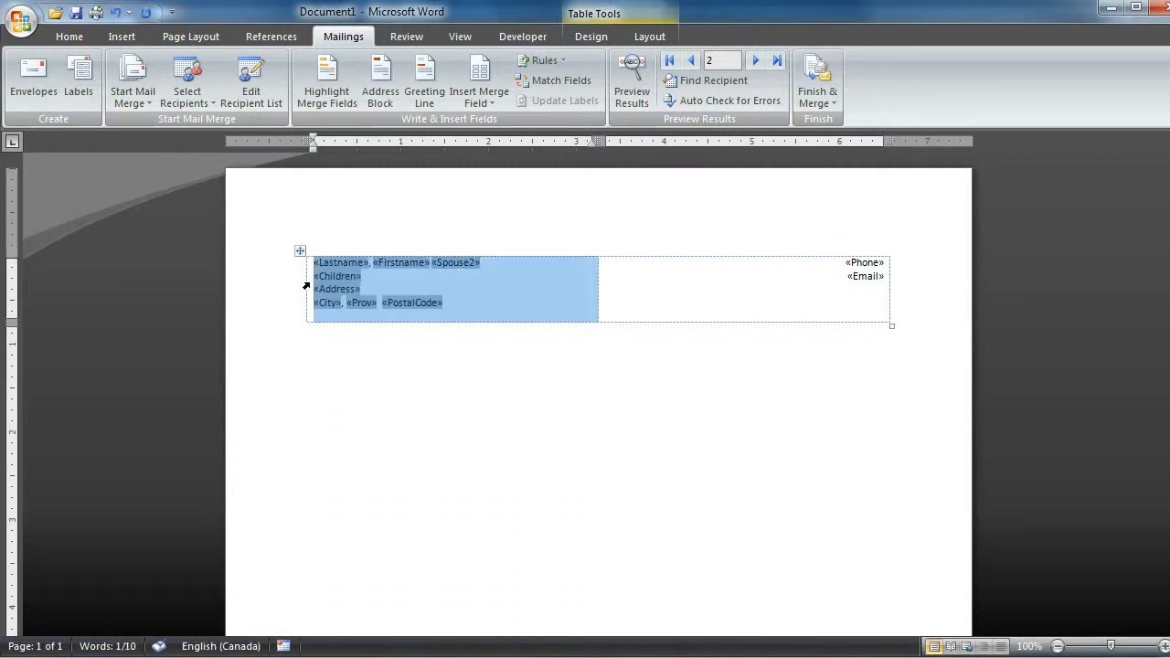
left_click(415, 279)
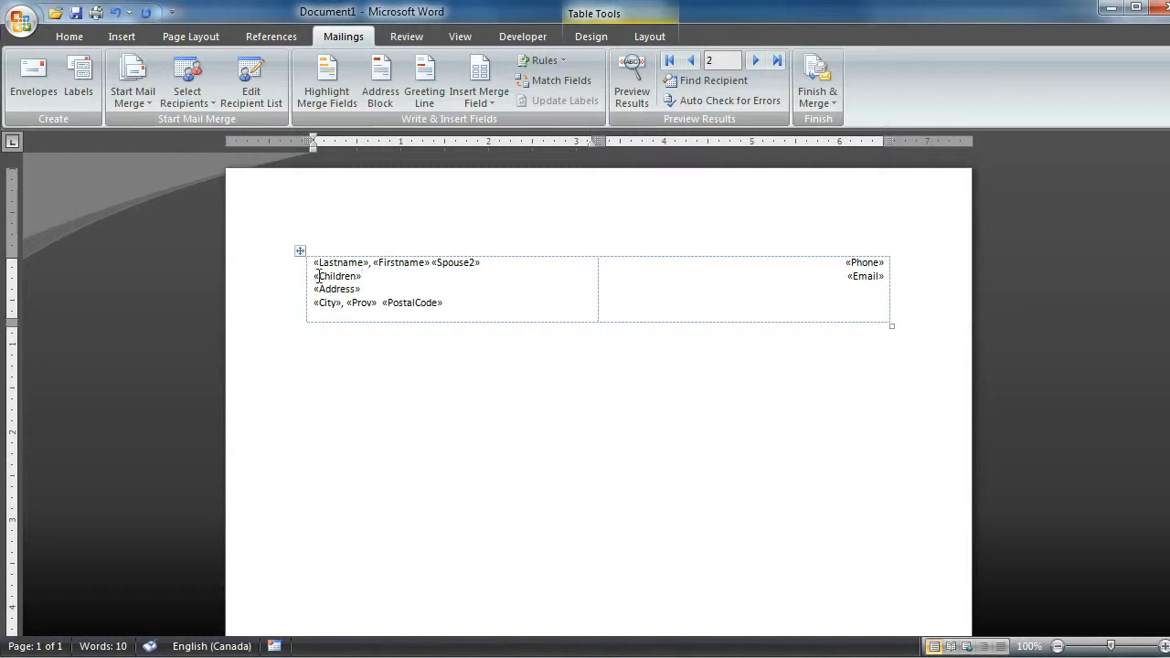
left_click_drag(314, 275, 308, 316)
left_click(457, 289)
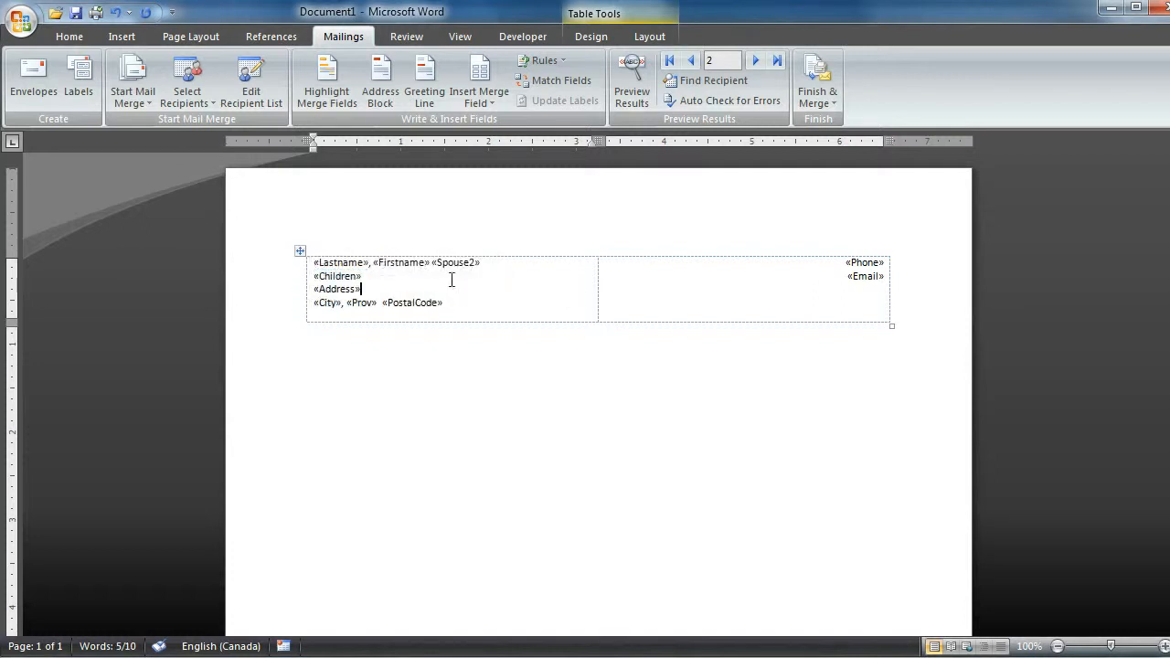
- Make the name line with the Lastname, Firstname and Spouse2 merge fields bold
left_click_drag(488, 263, 363, 268)
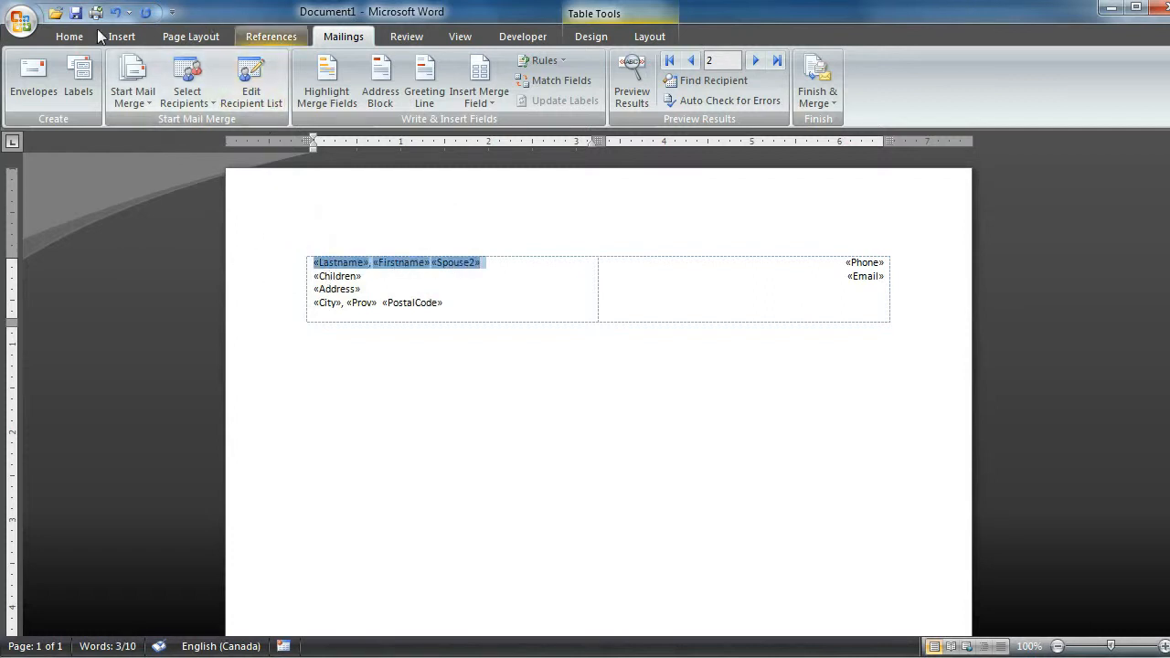
left_click(61, 40)
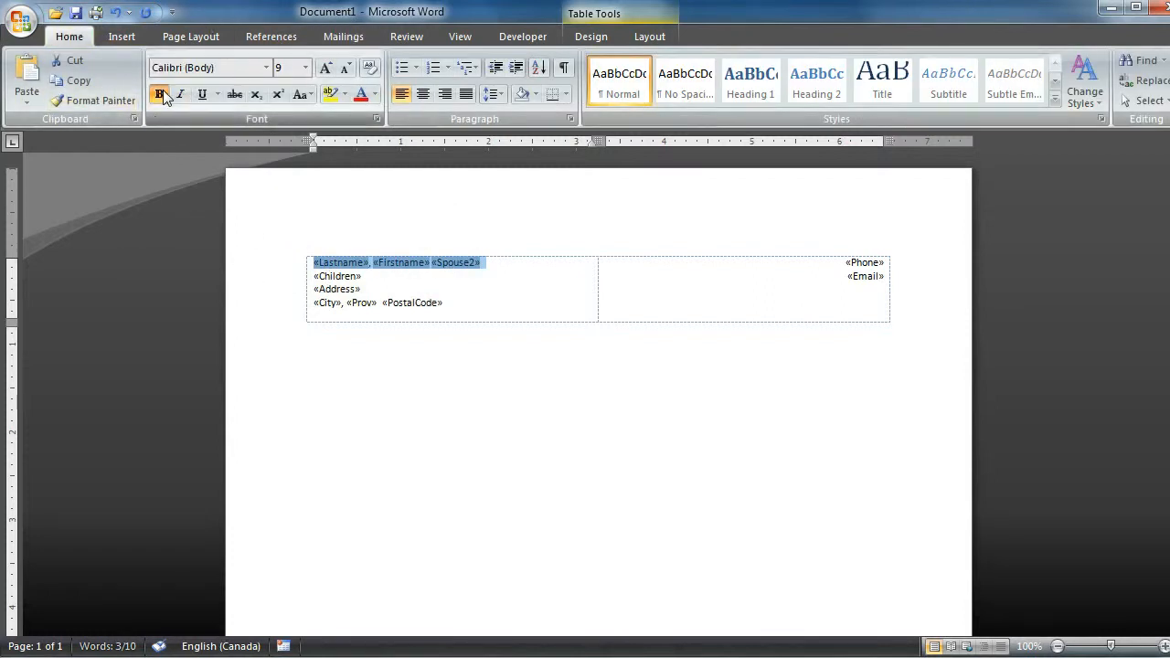
left_click(159, 94)
left_click(502, 302)
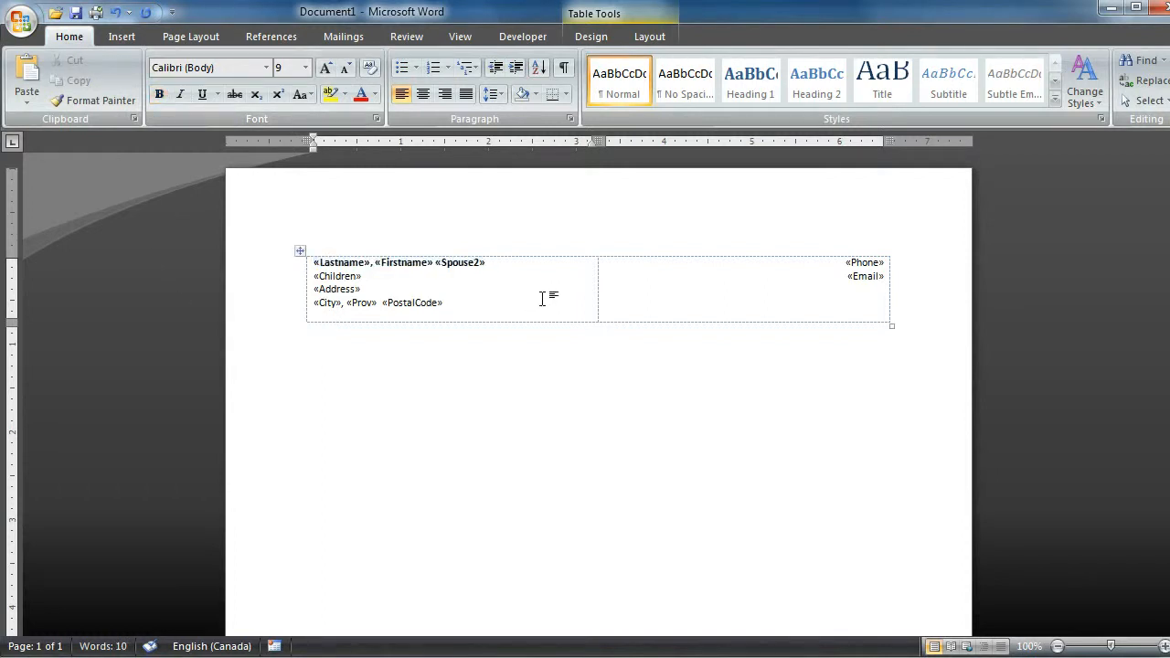
- Preview record 2 with merged data to check the reformatted name line and the contact details
left_click(340, 35)
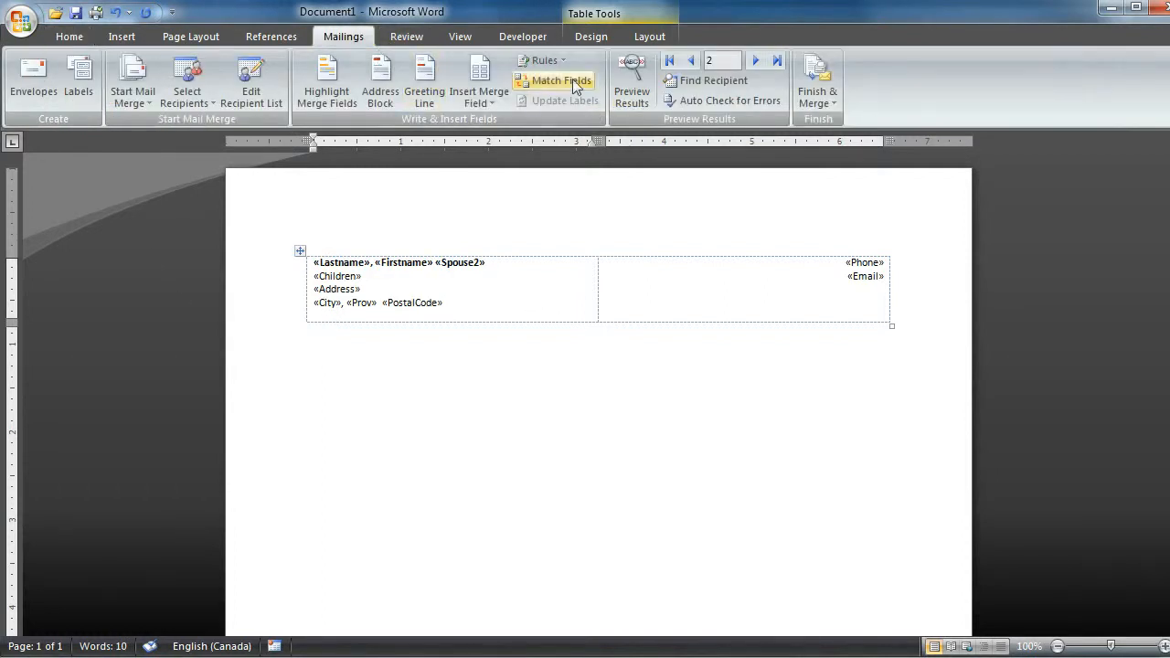
left_click(637, 94)
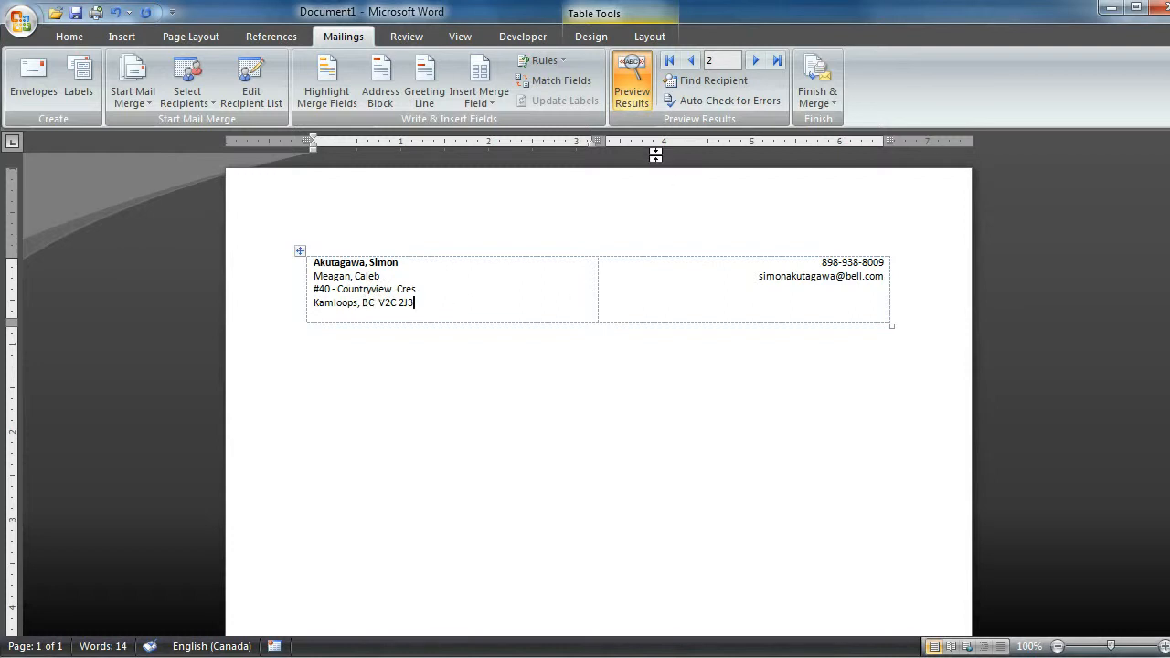
left_click(639, 287)
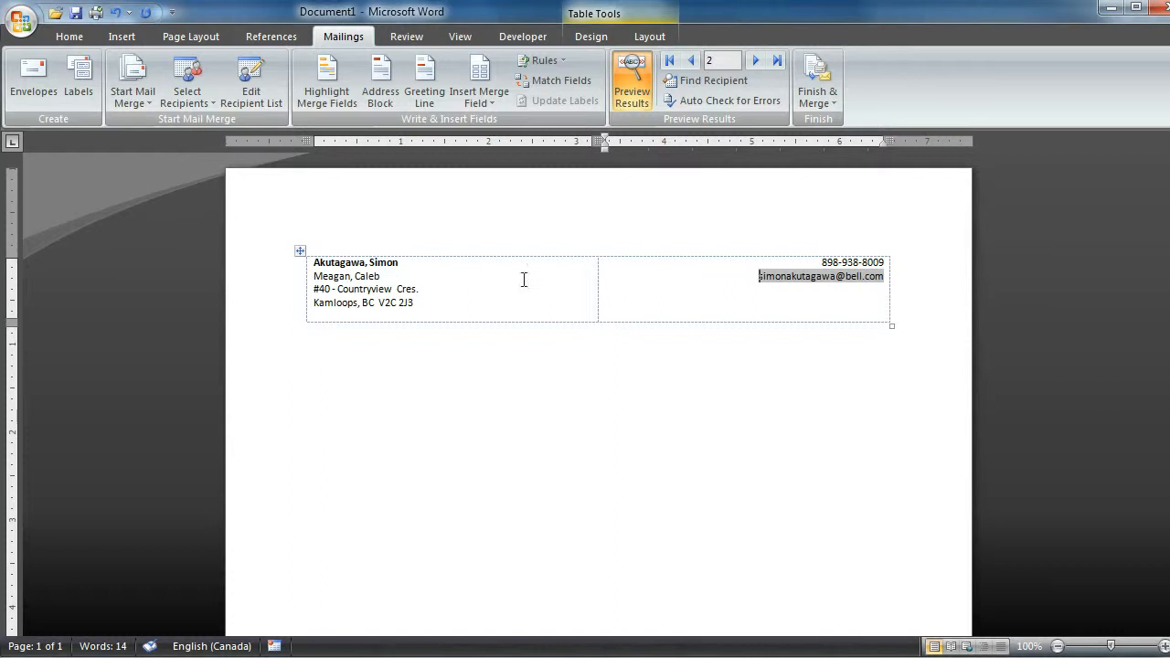
- Insert an empty table column before the column with the name and address fields
left_click(312, 248)
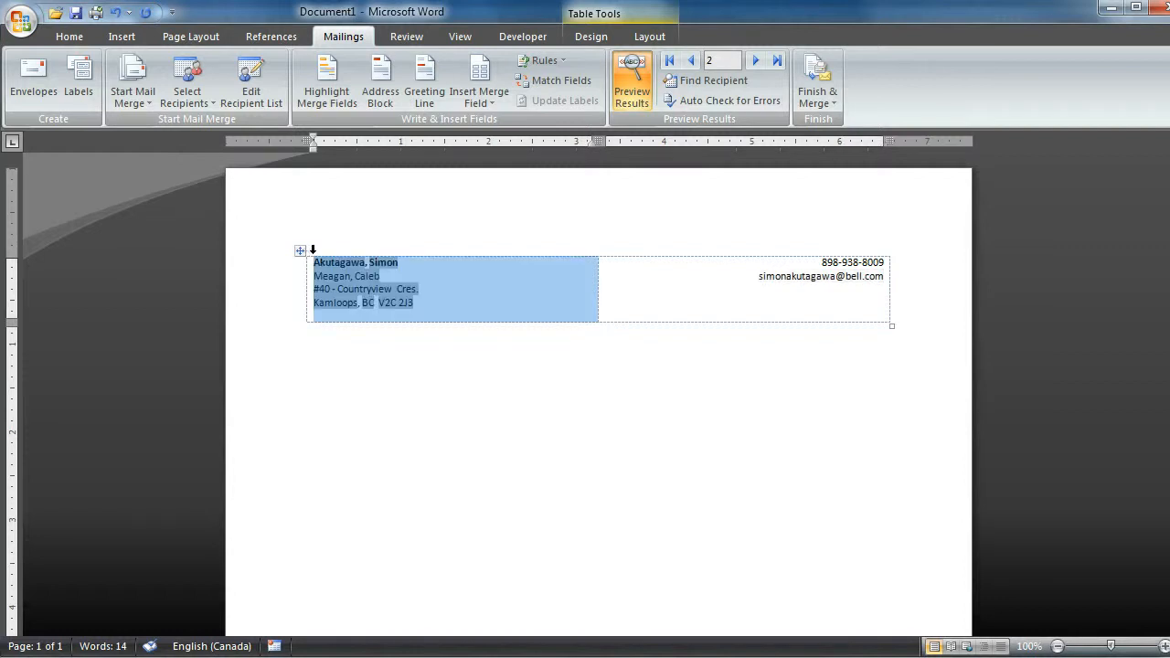
right_click(357, 284)
mouse_move(407, 357)
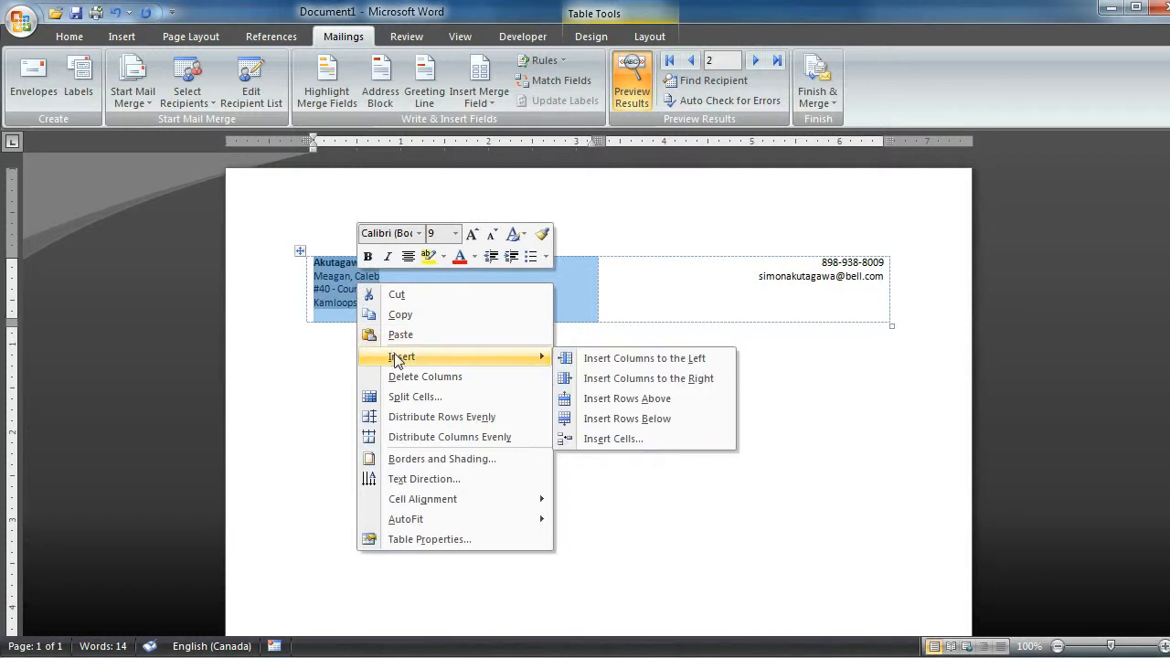
left_click(667, 360)
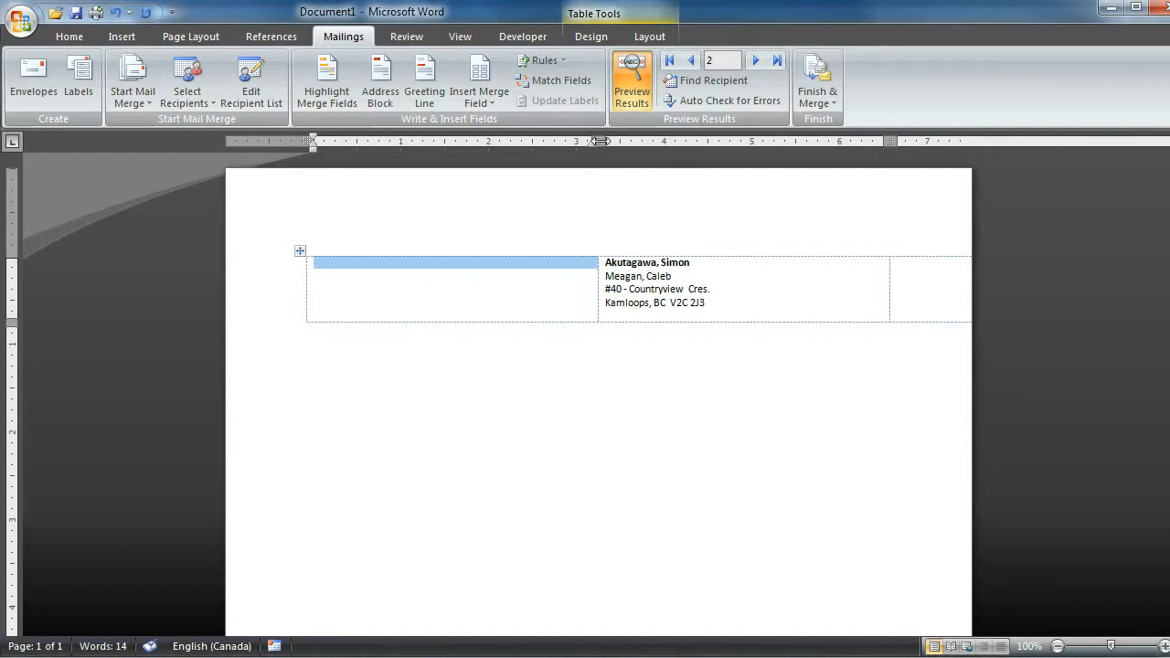
- Resize the three table columns to about 2, 2.4 and 2.7 inches so the table fits on the portrait page
left_click_drag(599, 141, 444, 141)
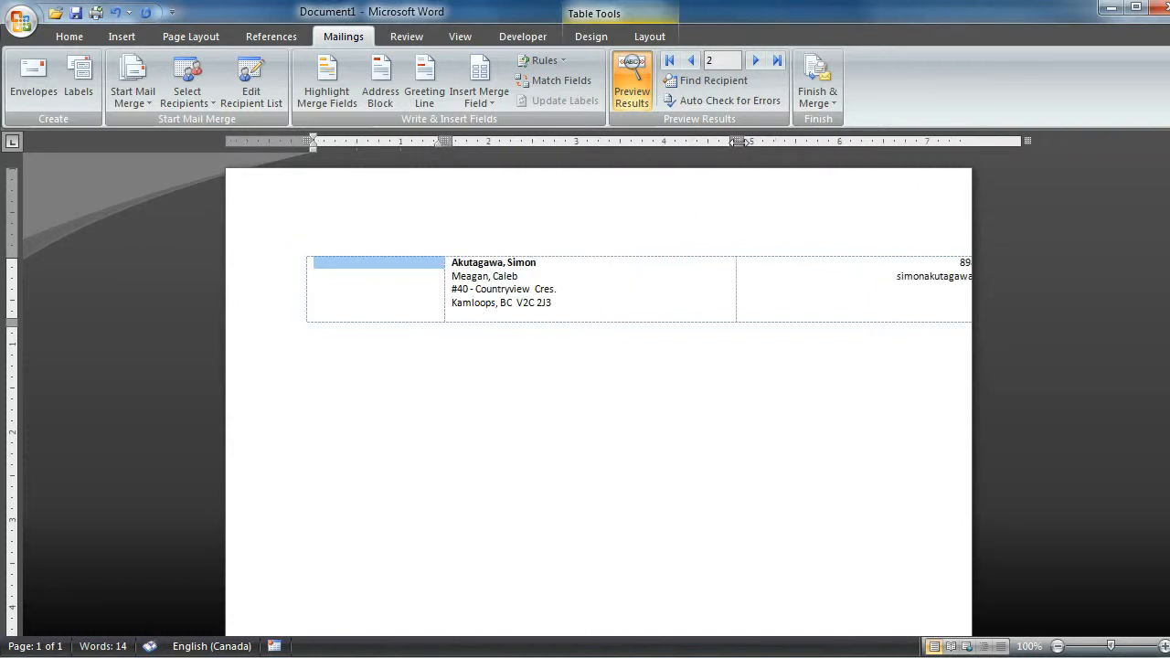
left_click_drag(737, 141, 620, 140)
left_click_drag(918, 141, 901, 141)
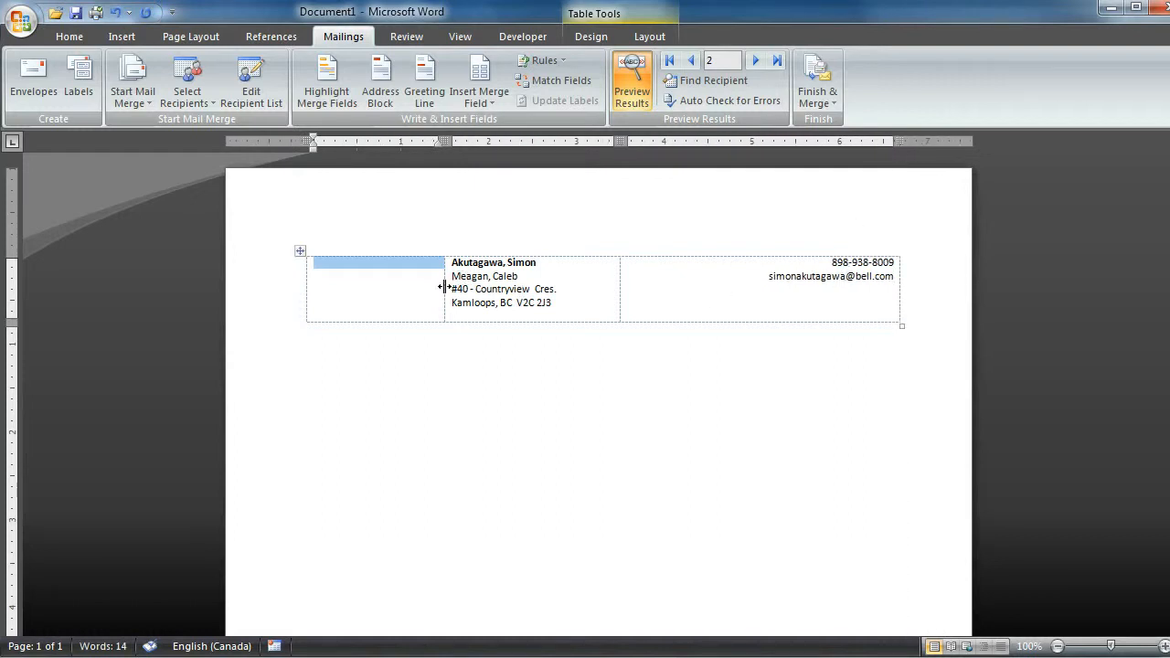
left_click_drag(621, 141, 658, 141)
left_click_drag(445, 141, 483, 141)
left_click_drag(972, 140, 932, 141)
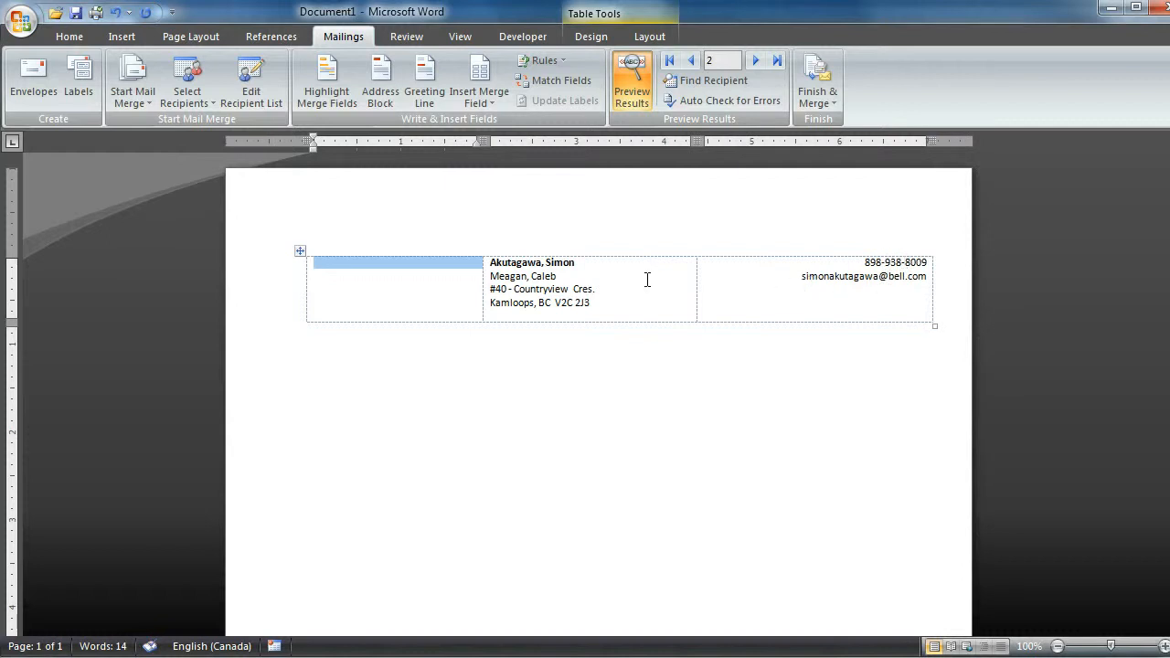
left_click(396, 300)
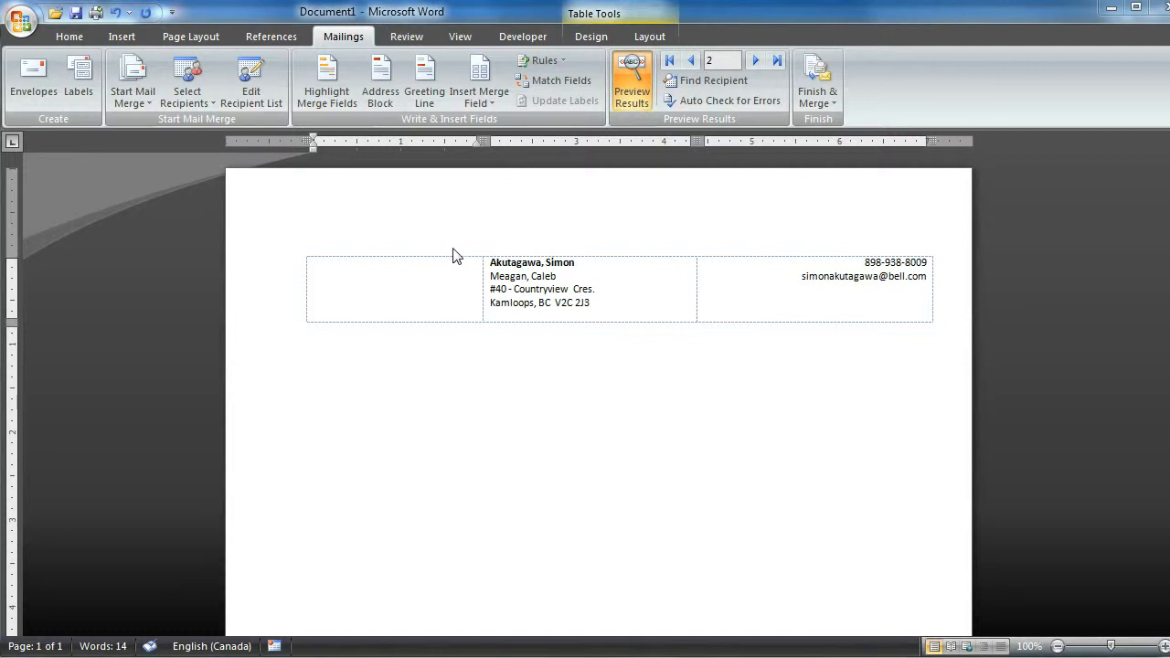
- Set the whole document's multiple pages layout to 2 pages per sheet
left_click(180, 38)
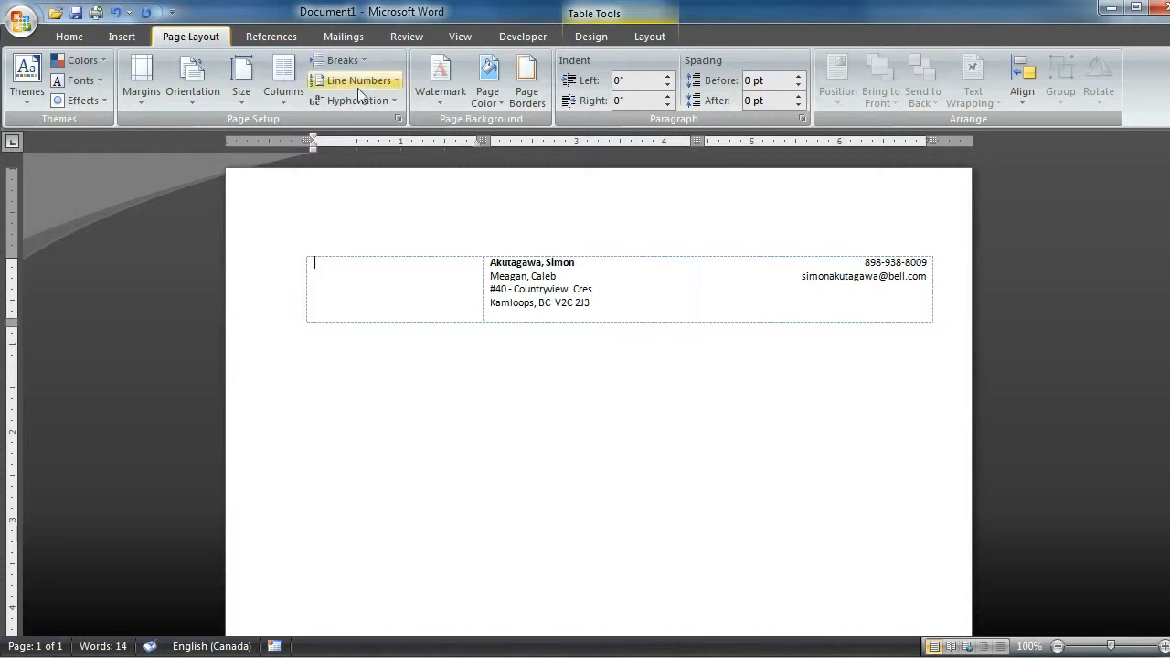
left_click(398, 120)
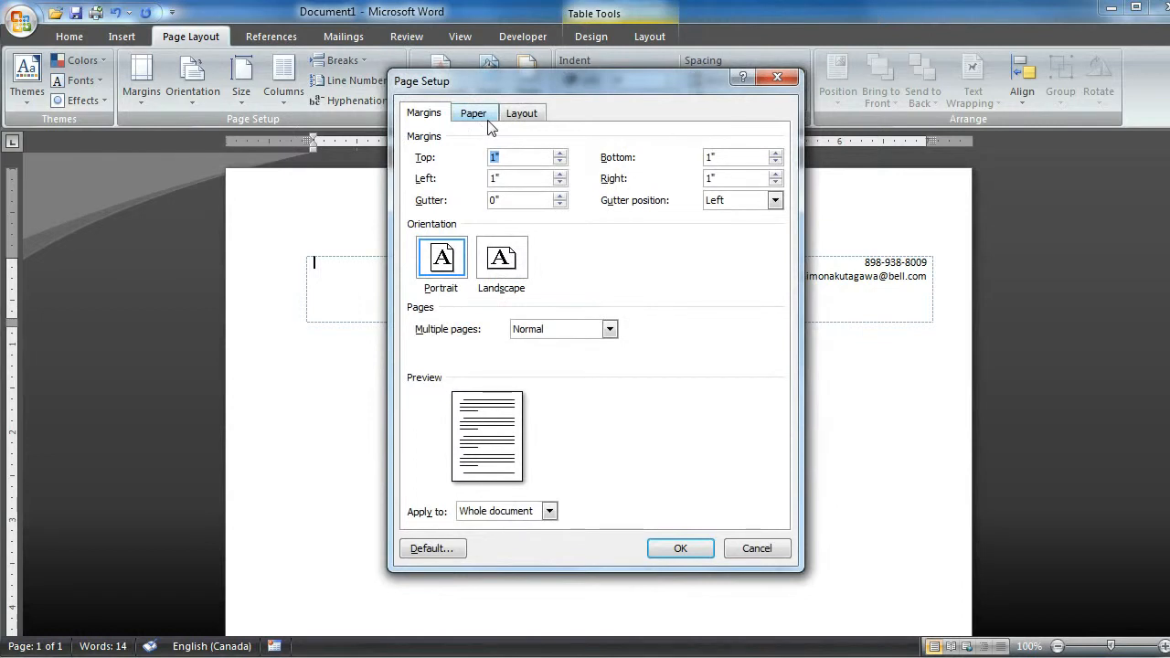
left_click(610, 330)
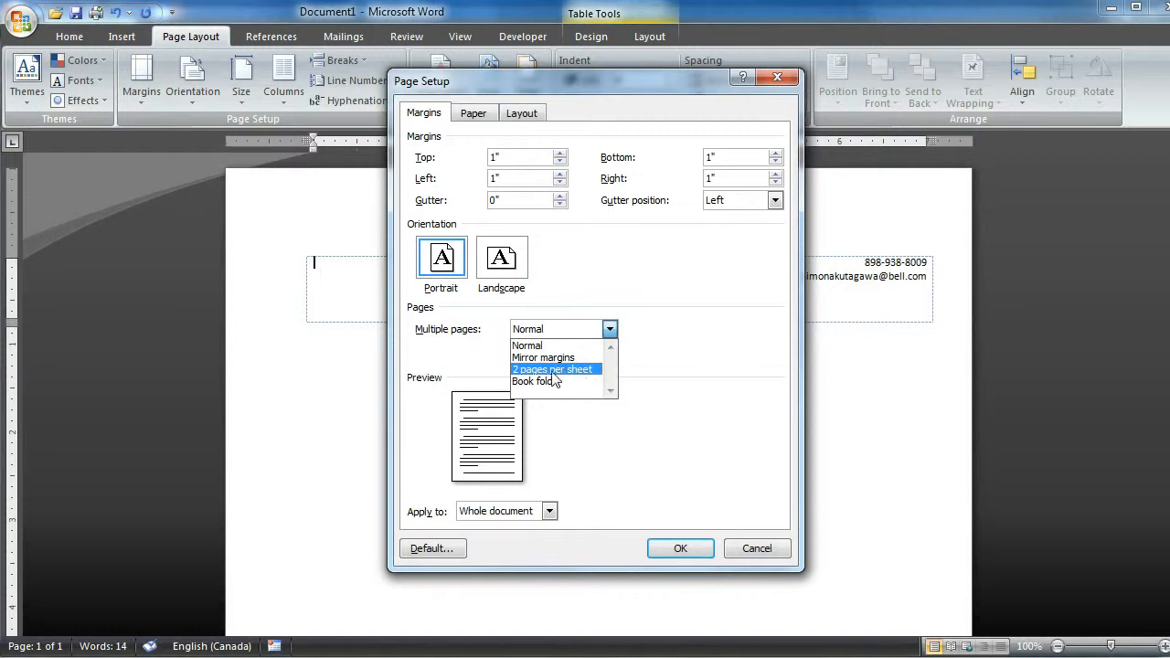
left_click(555, 370)
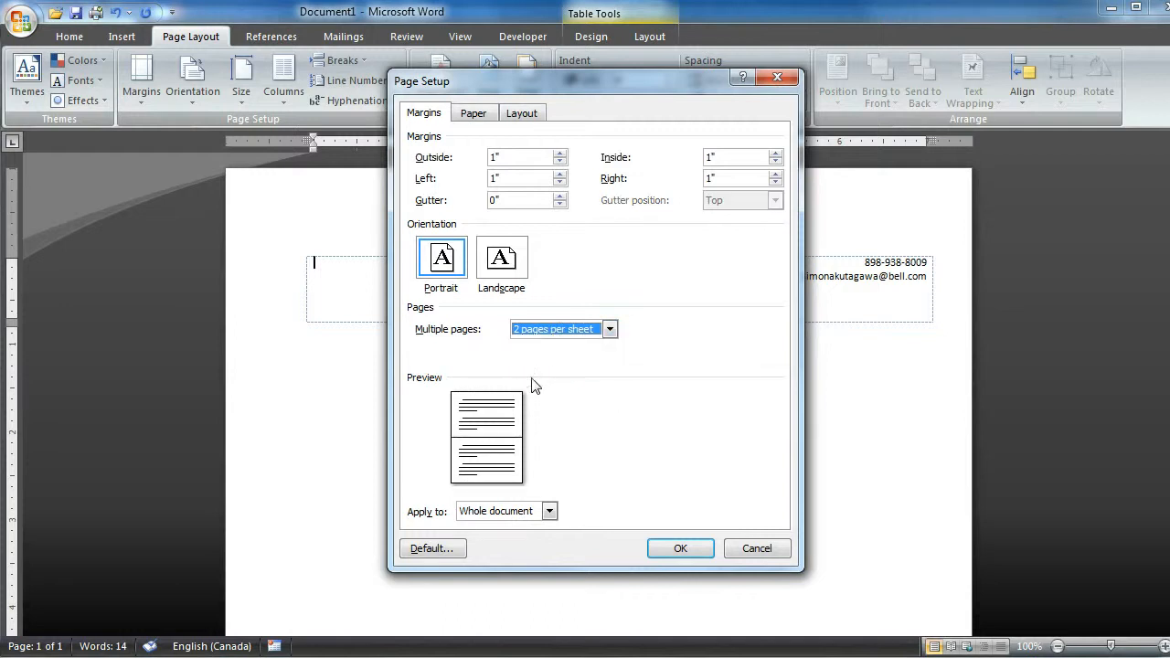
left_click(677, 548)
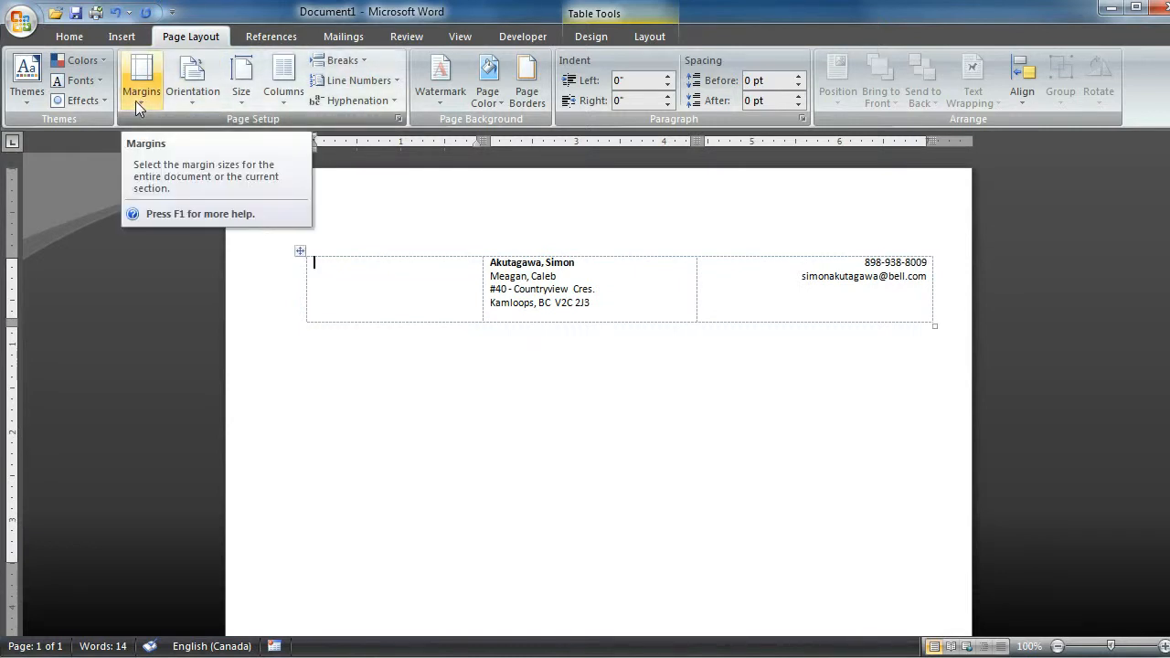
- Change the page orientation to landscape and check the resulting half-sheet page
left_click(178, 95)
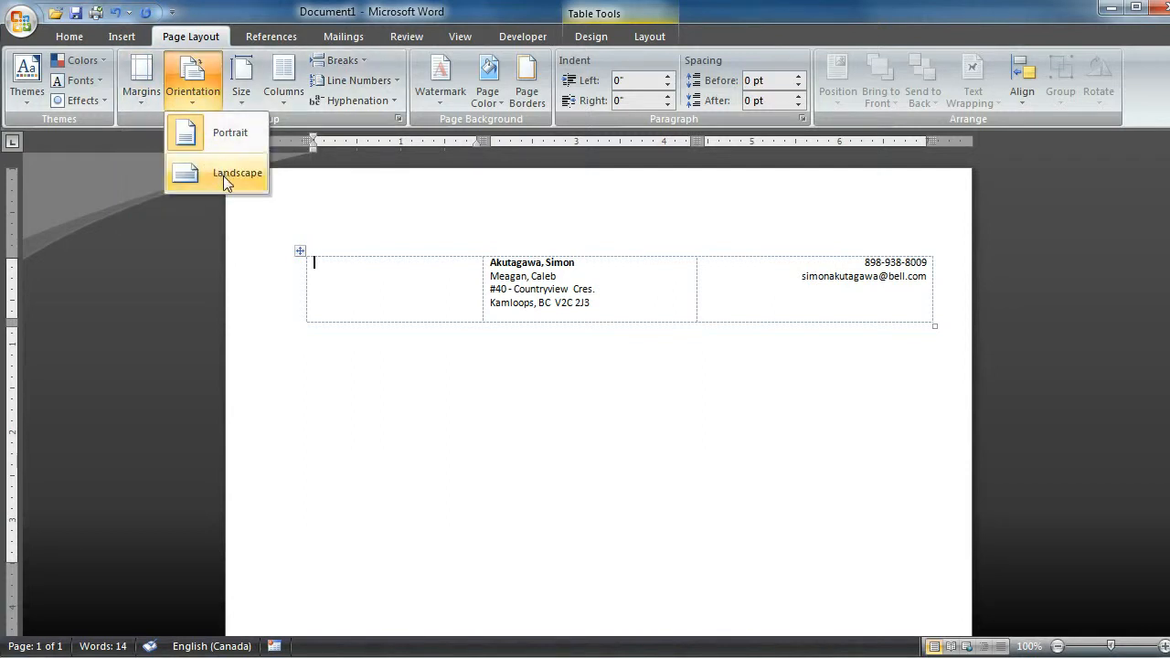
left_click(228, 173)
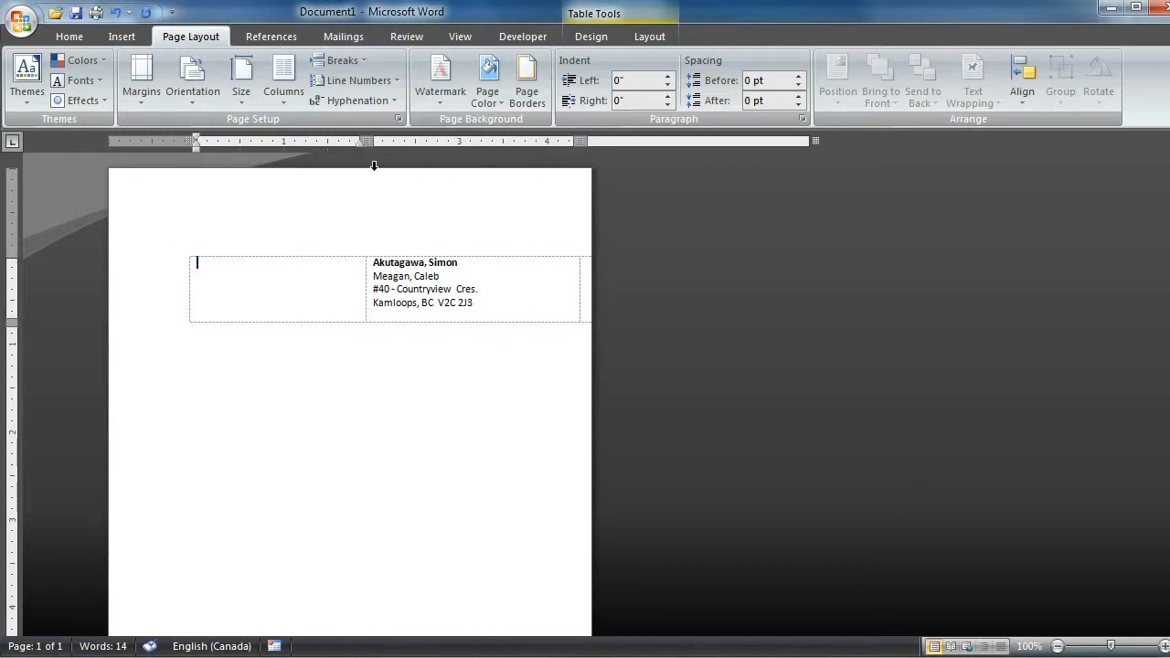
scroll(219, 329, "down", 3)
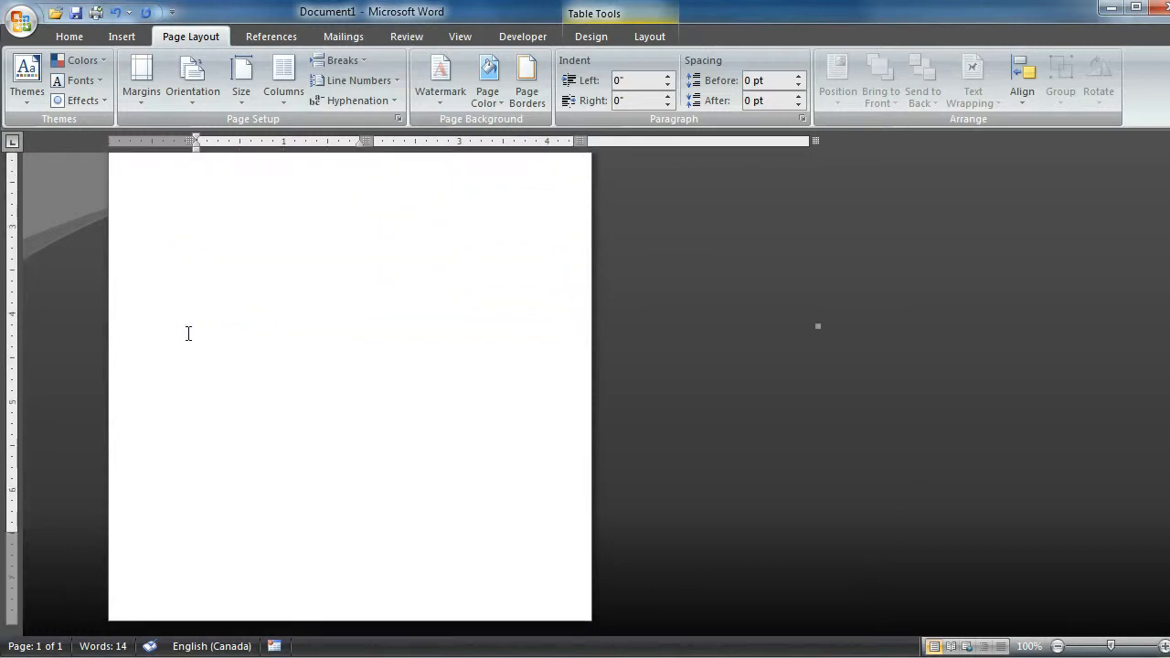
scroll(177, 331, "up", 3)
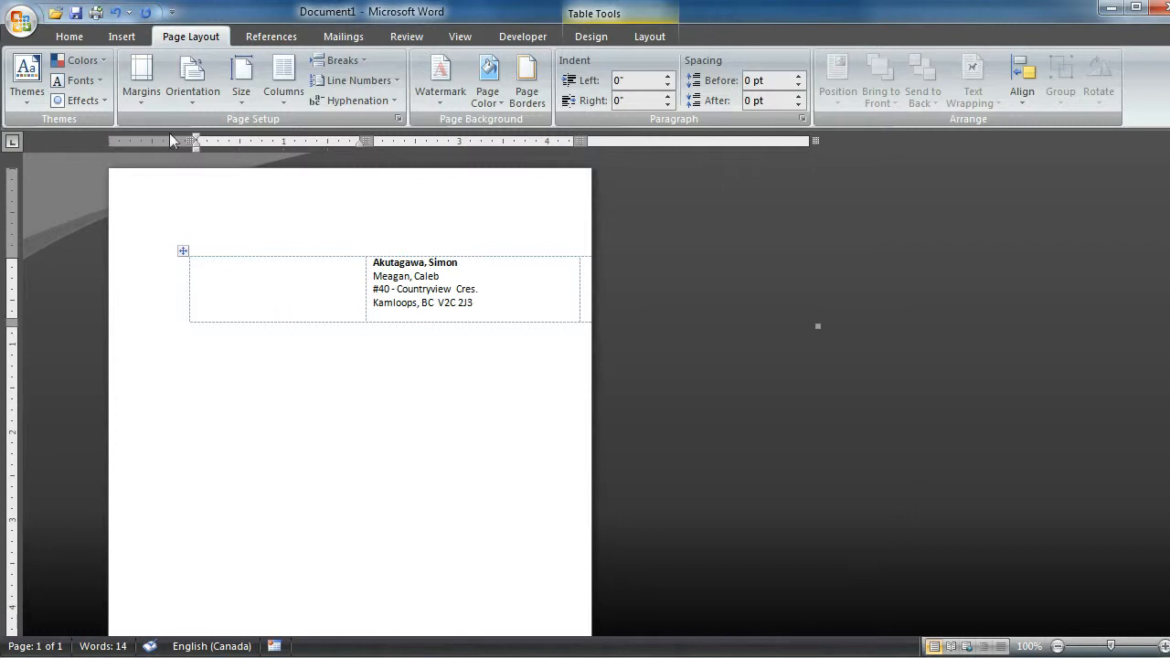
- Narrow the three table columns to about 1.3, 1.9 and 1.1 inches to fit the half-sheet page
left_click_drag(365, 141, 306, 141)
left_click_drag(518, 141, 470, 141)
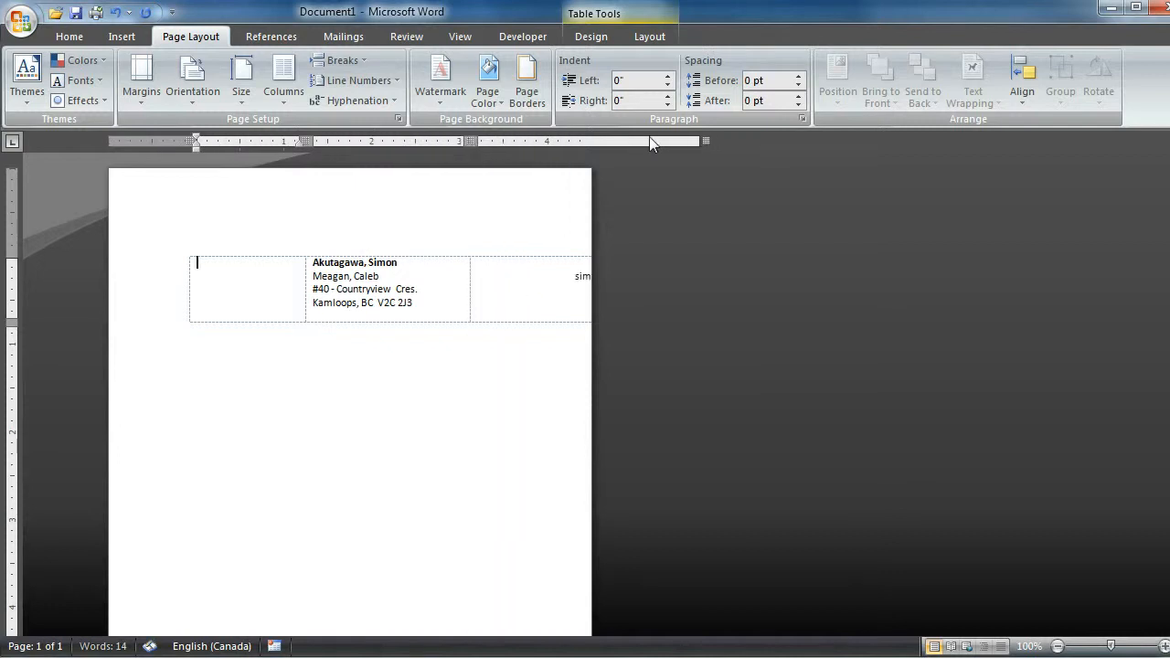
left_click_drag(713, 140, 571, 140)
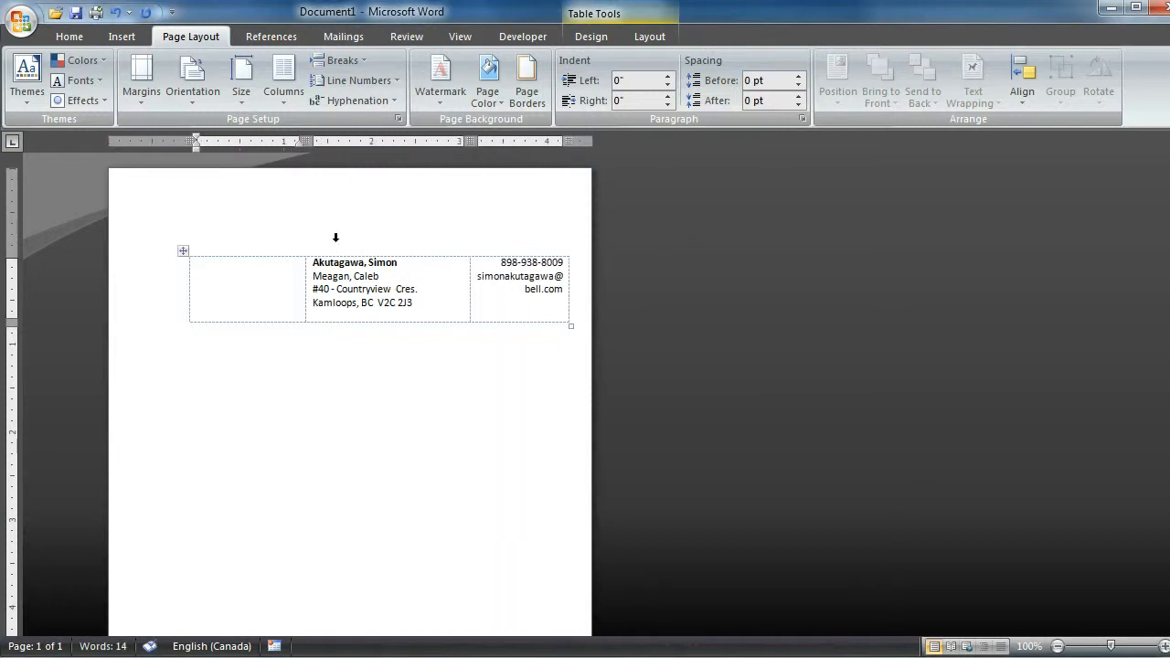
scroll(344, 240, "down", 3)
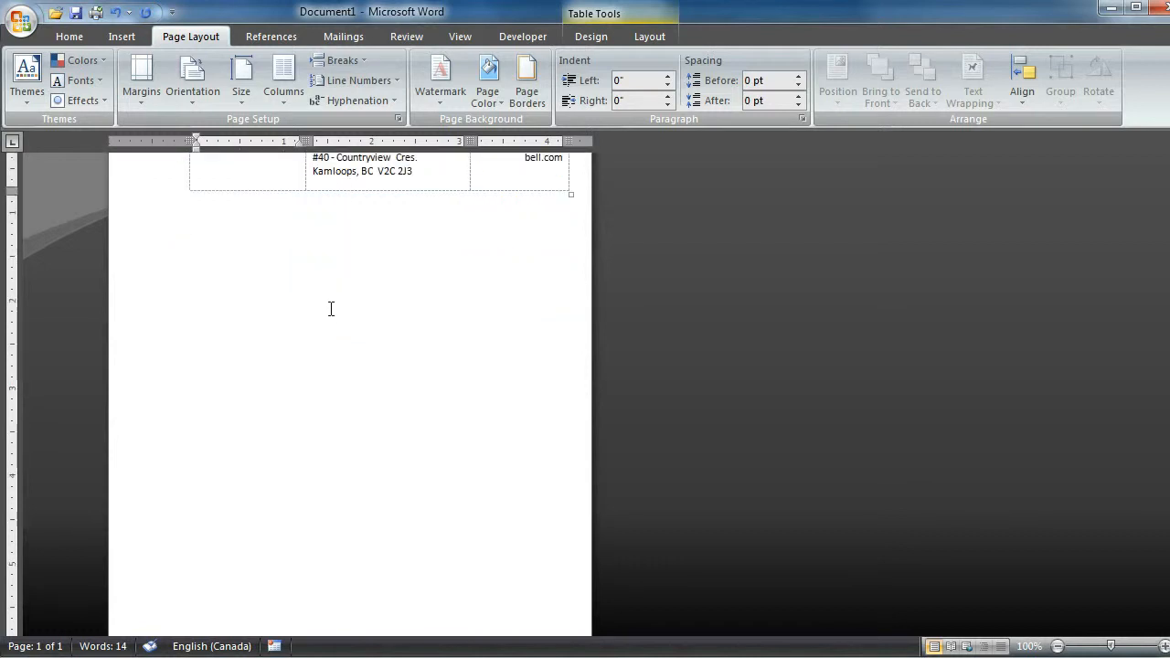
scroll(334, 306, "down", 3)
scroll(344, 313, "up", 6)
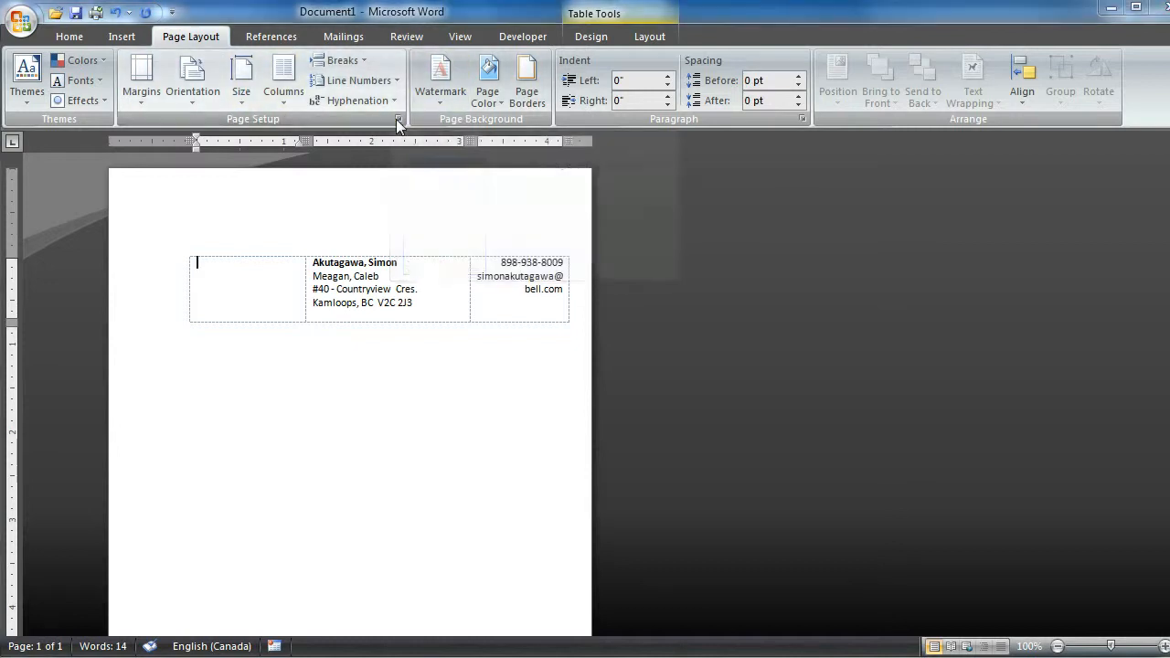
- Change the multiple pages setting to Book fold, with all sheets in one booklet
left_click(397, 120)
left_click(603, 331)
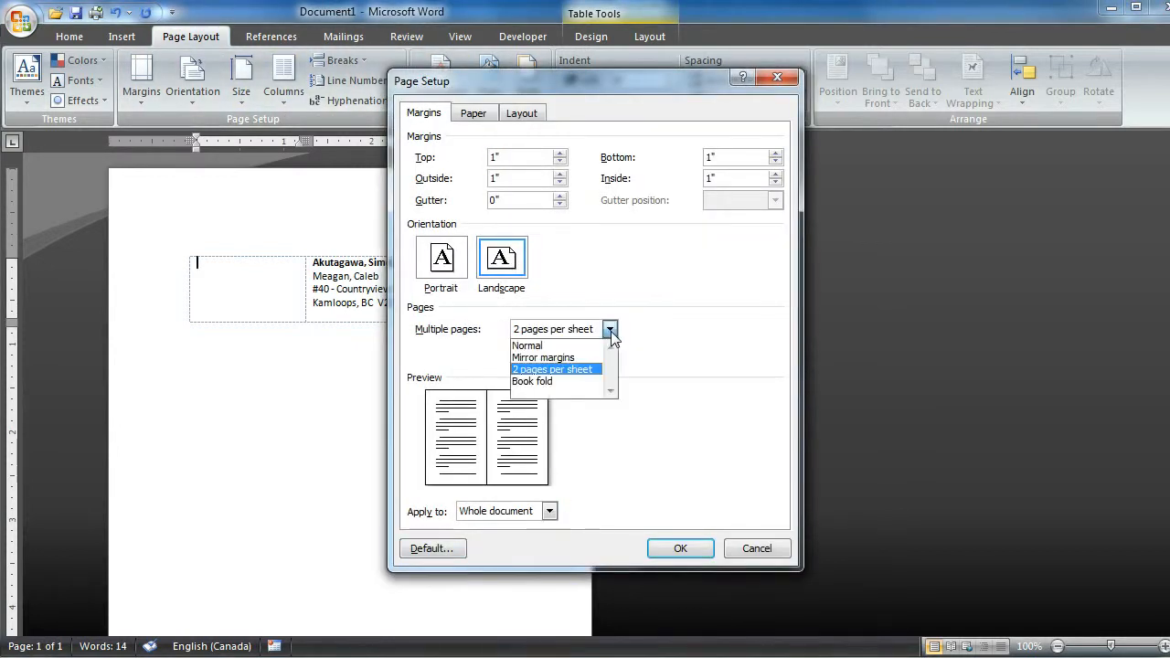
left_click(539, 381)
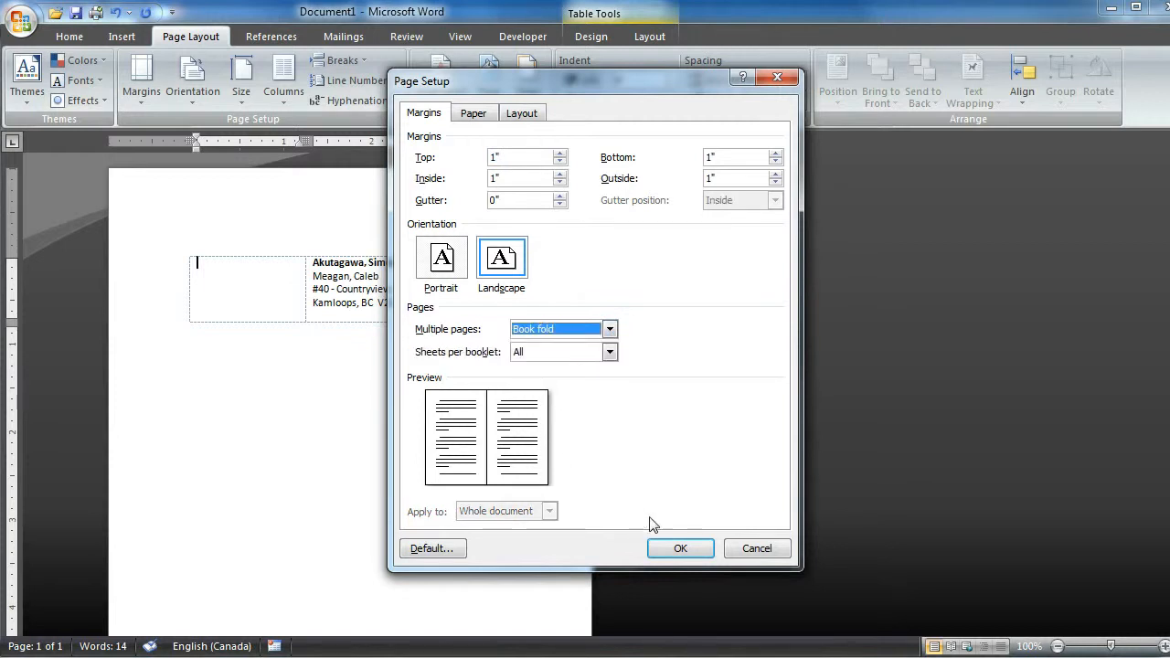
left_click(680, 548)
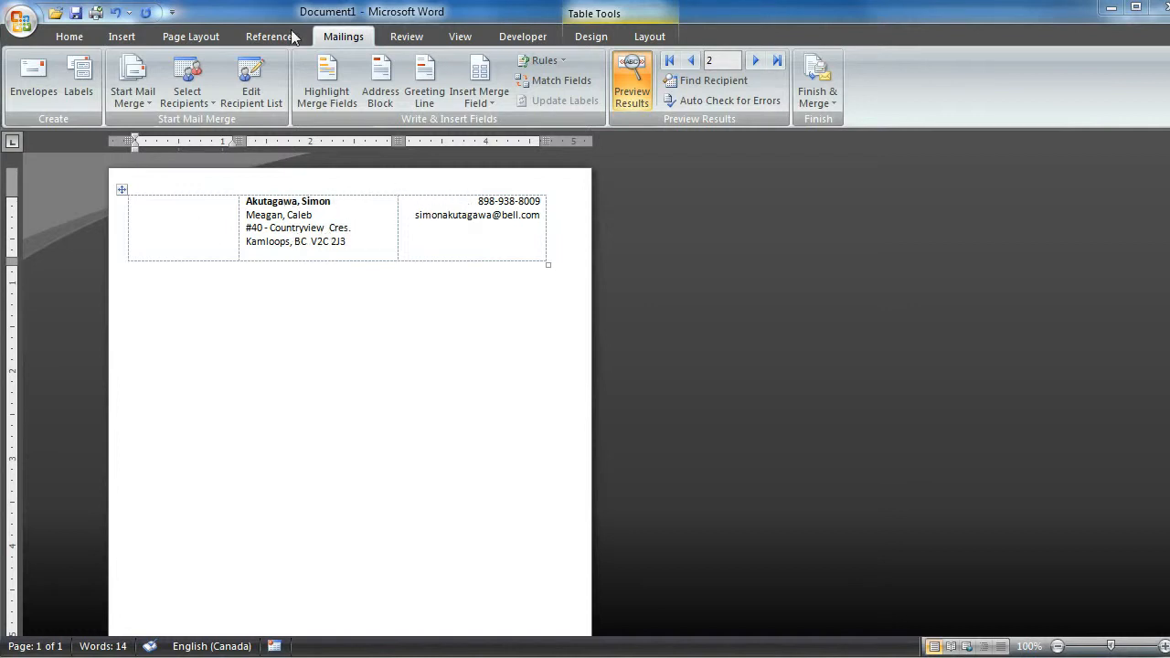
- Preview records 2 to 4 to compare how the entry height varies with and without the children line
left_click(279, 215)
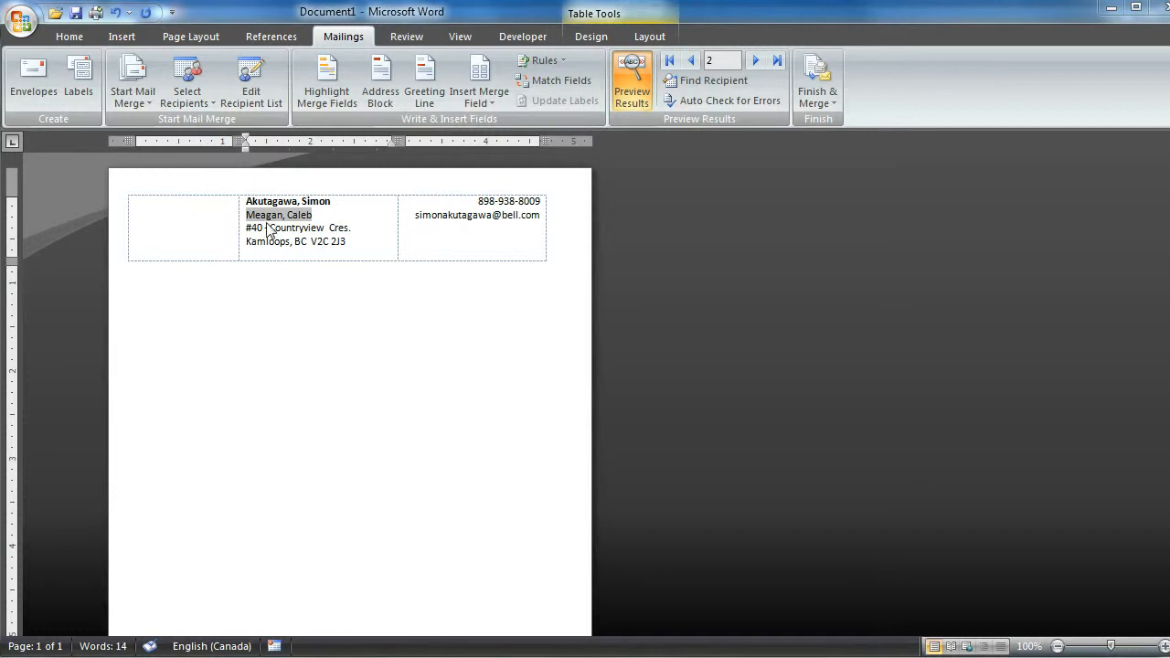
left_click(756, 61)
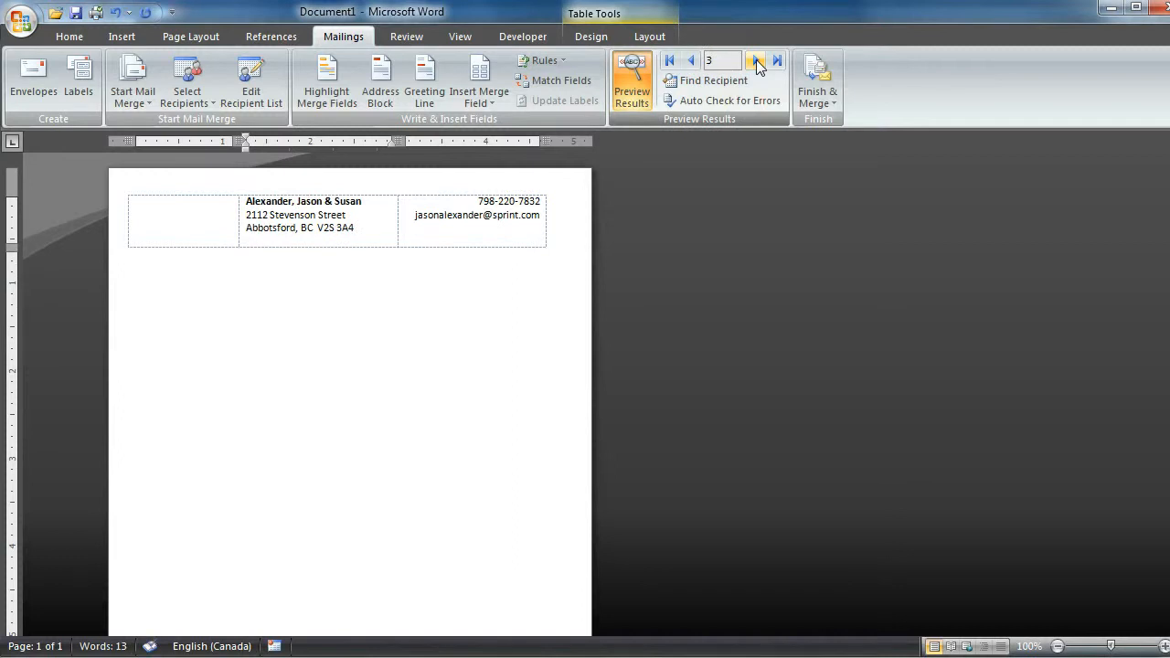
left_click(756, 61)
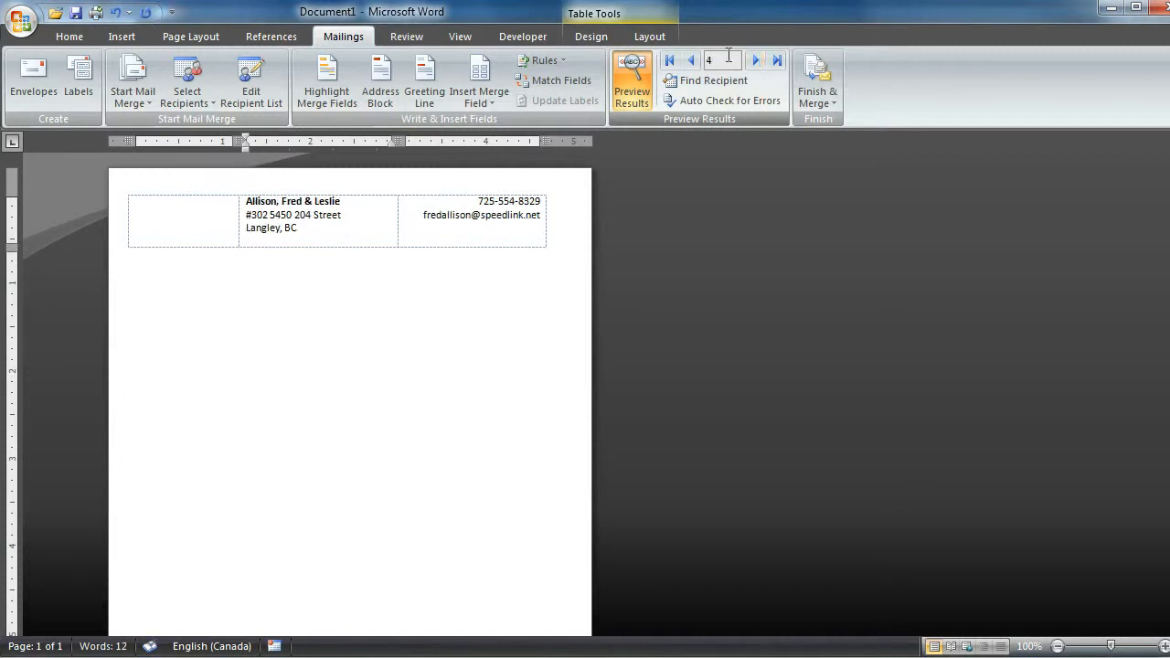
left_click(692, 61)
left_click(691, 62)
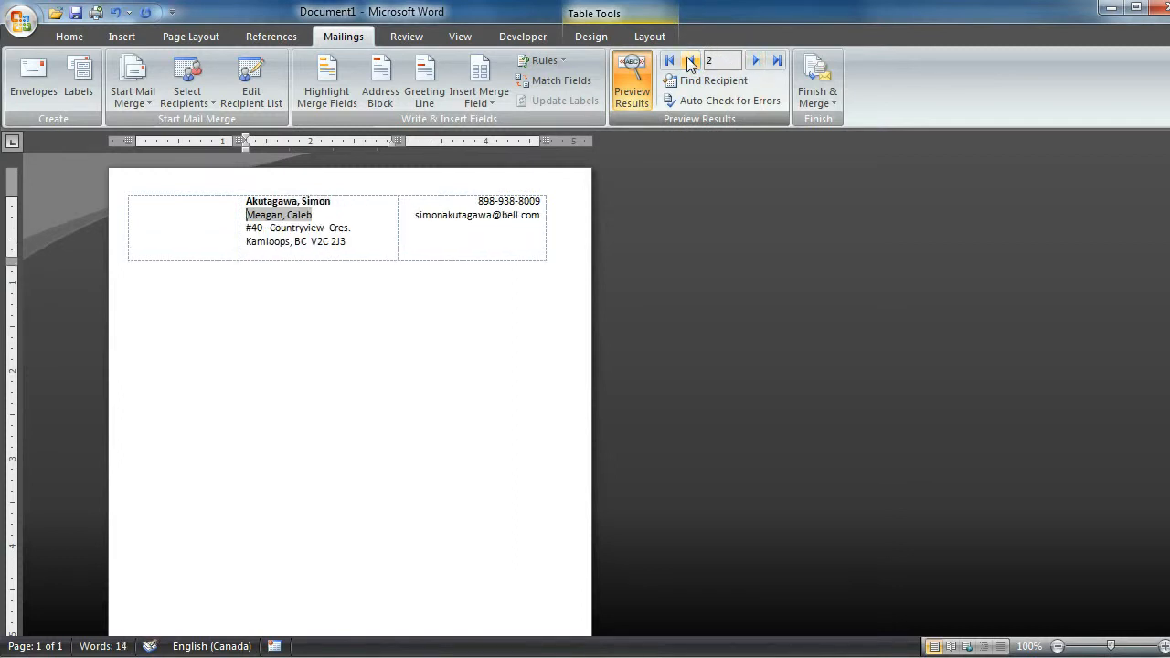
left_click(756, 62)
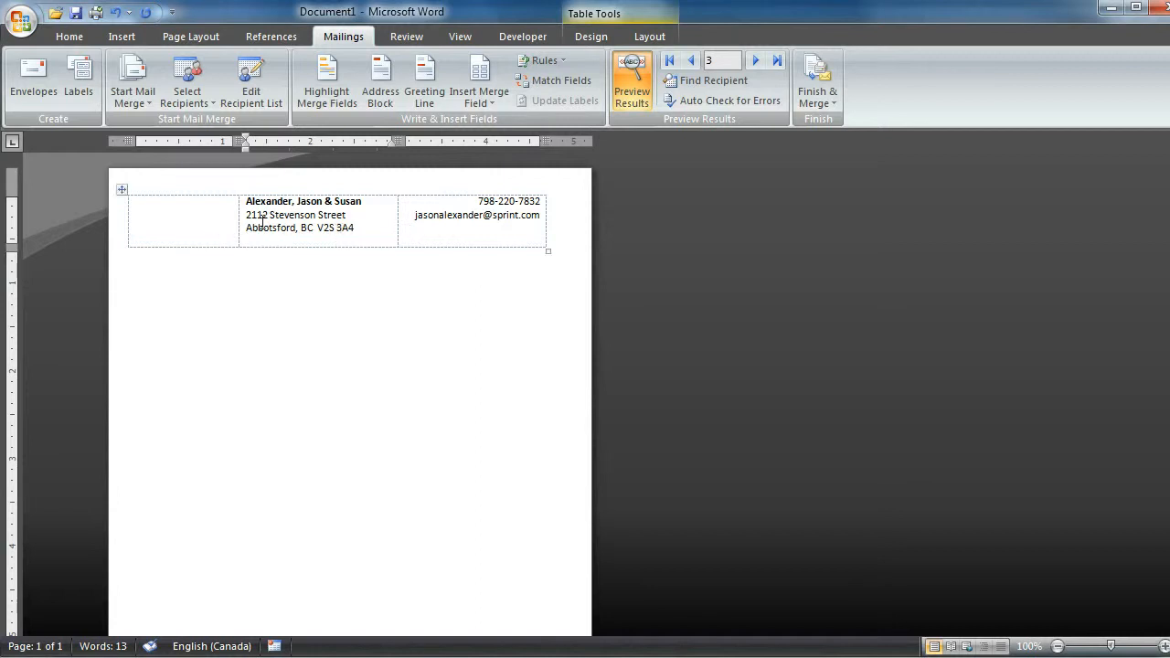
- Select the whole table and turn on a specified row height with the rule set to Exactly
left_click(170, 216)
left_click(121, 189)
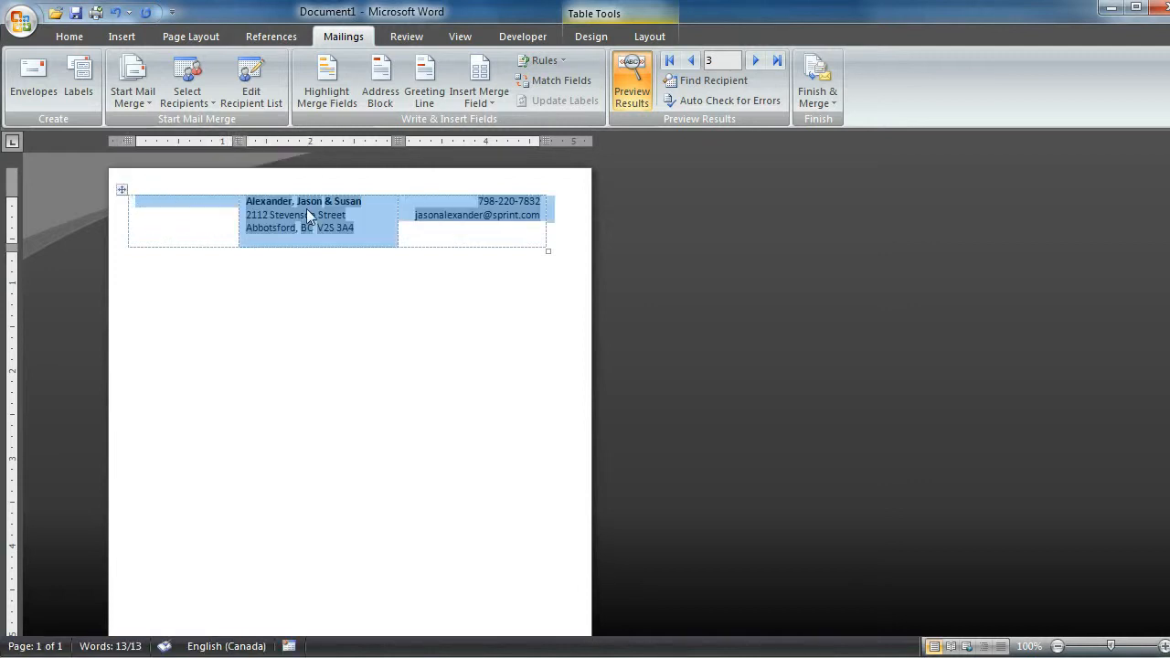
right_click(383, 218)
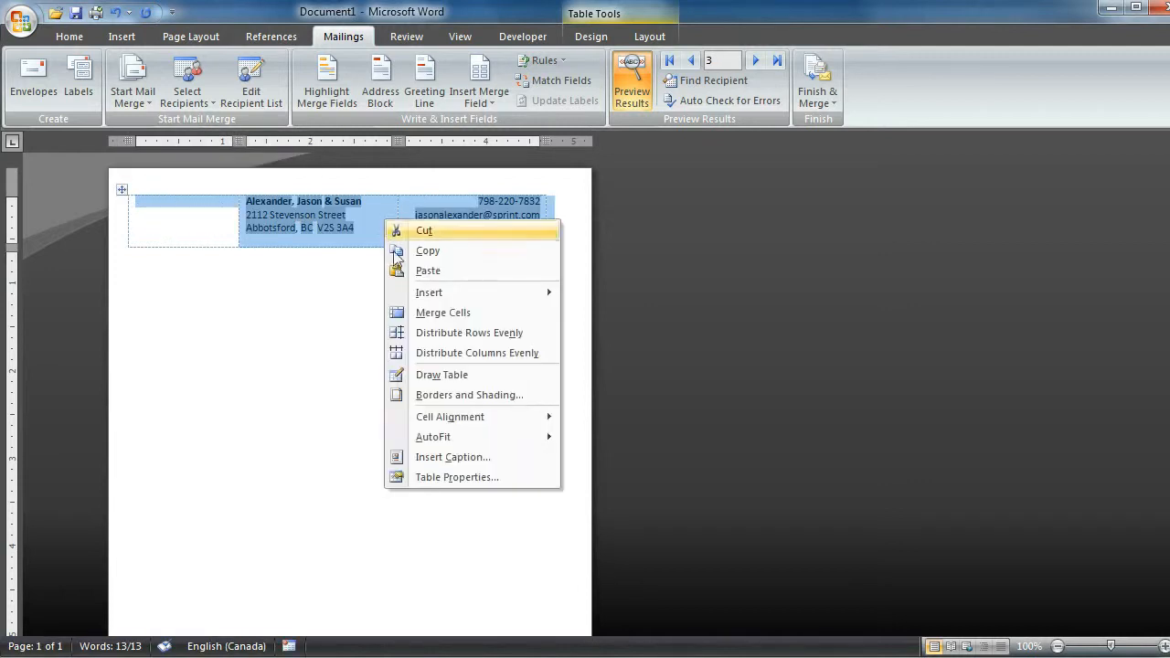
left_click(436, 482)
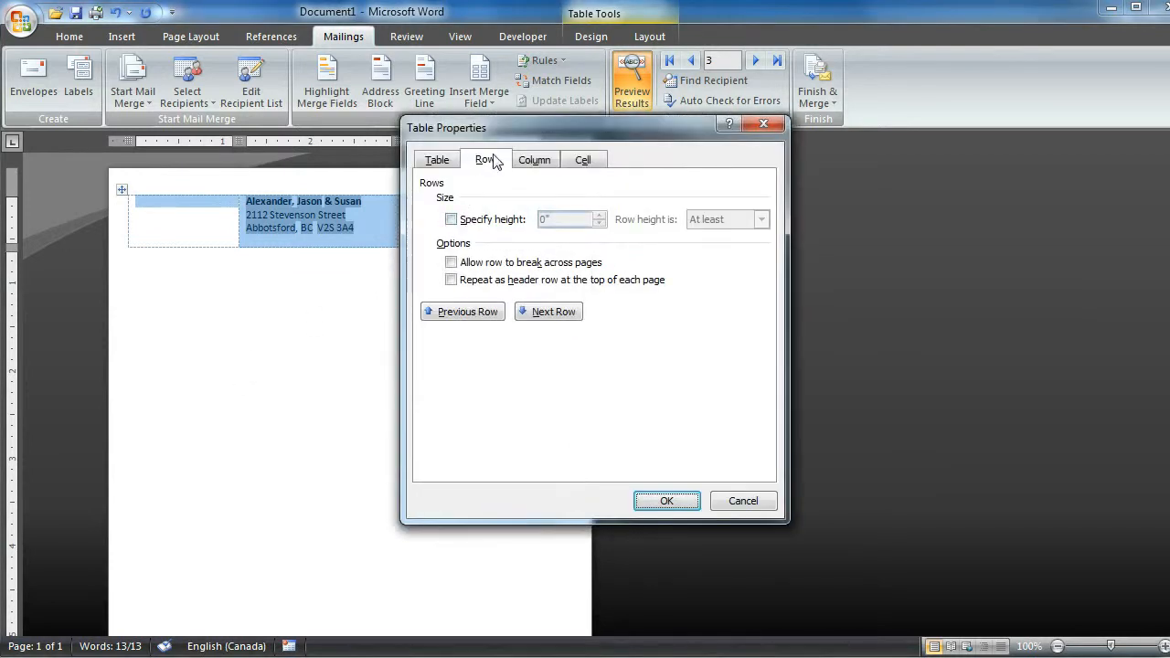
left_click(486, 161)
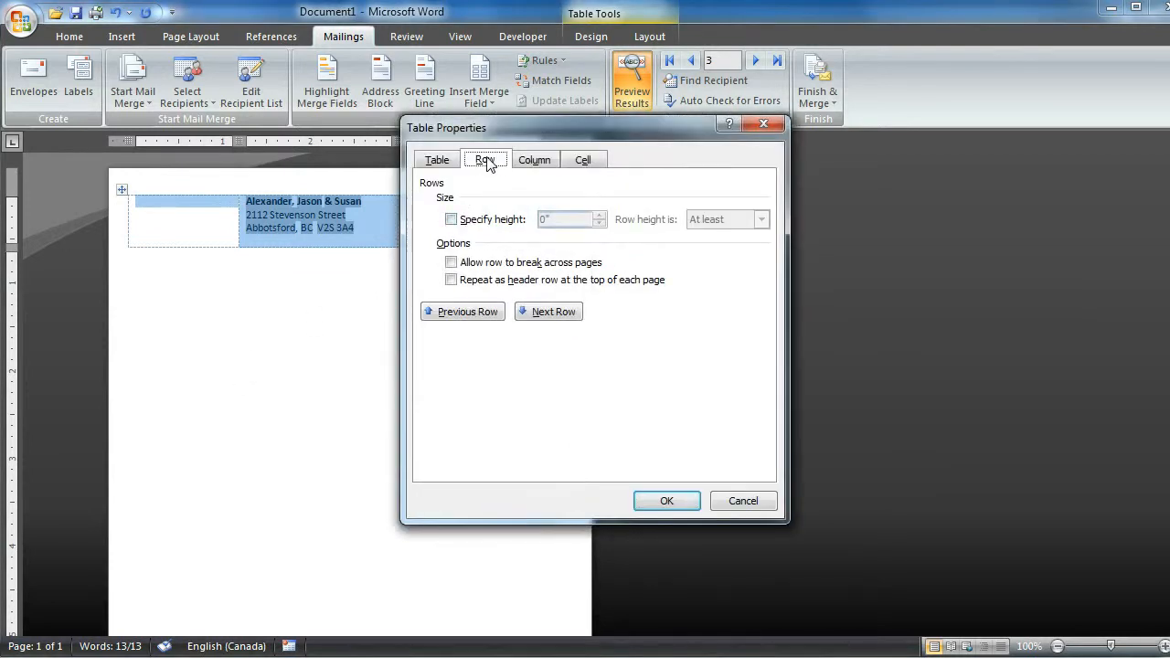
left_click(451, 220)
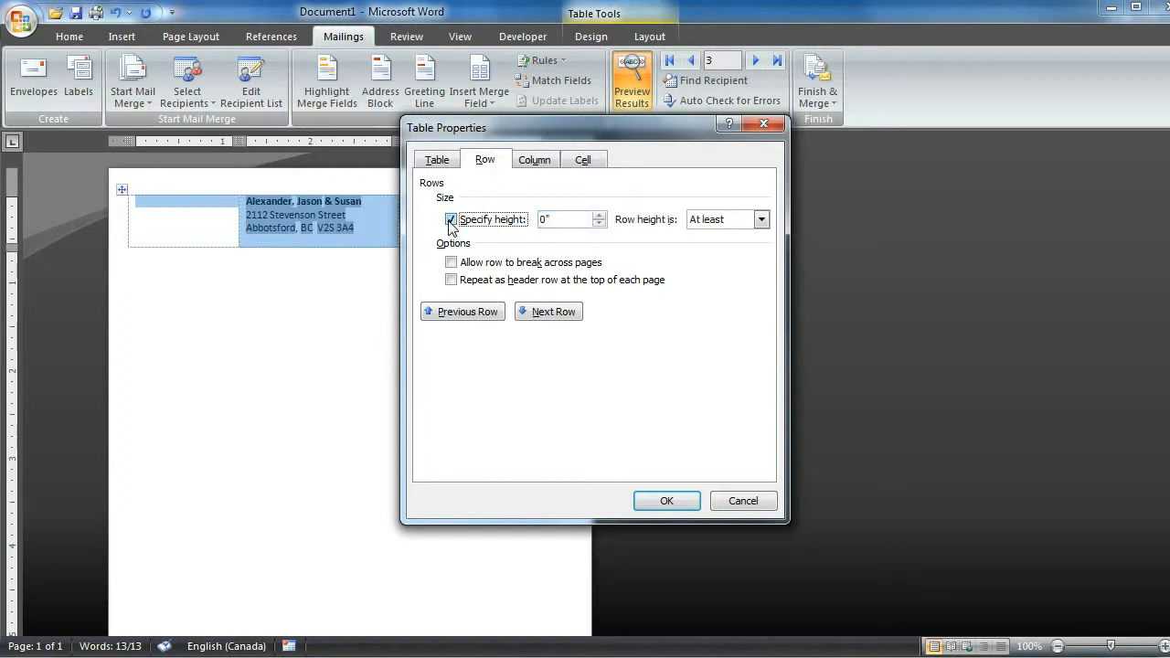
left_click(761, 220)
left_click(699, 245)
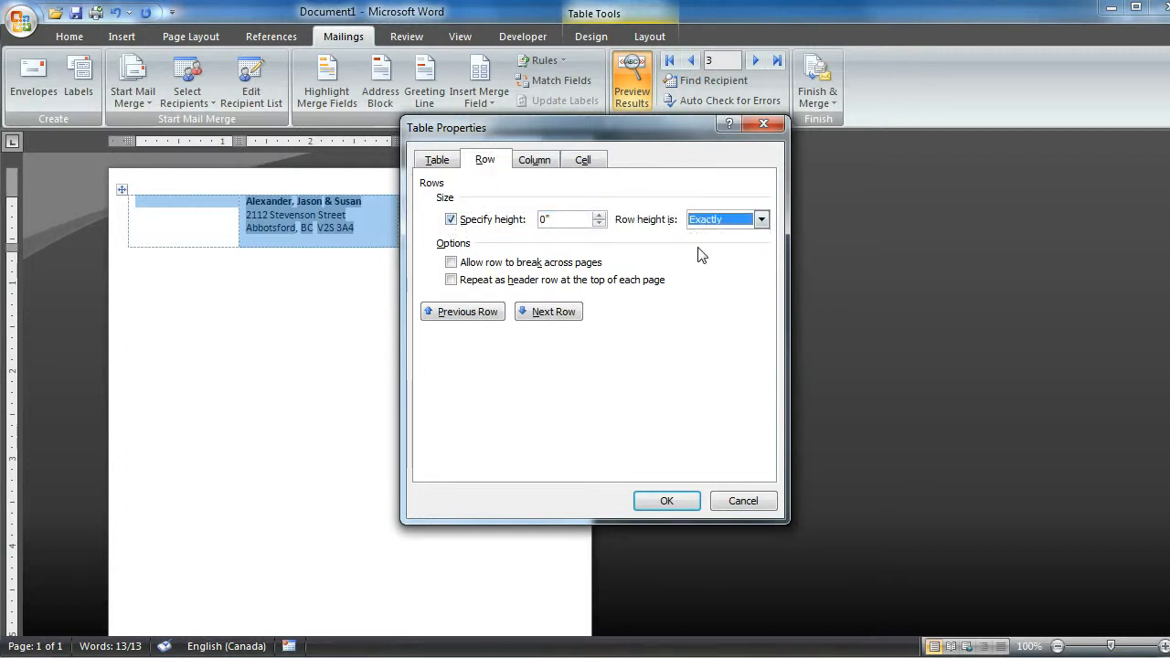
left_click(669, 500)
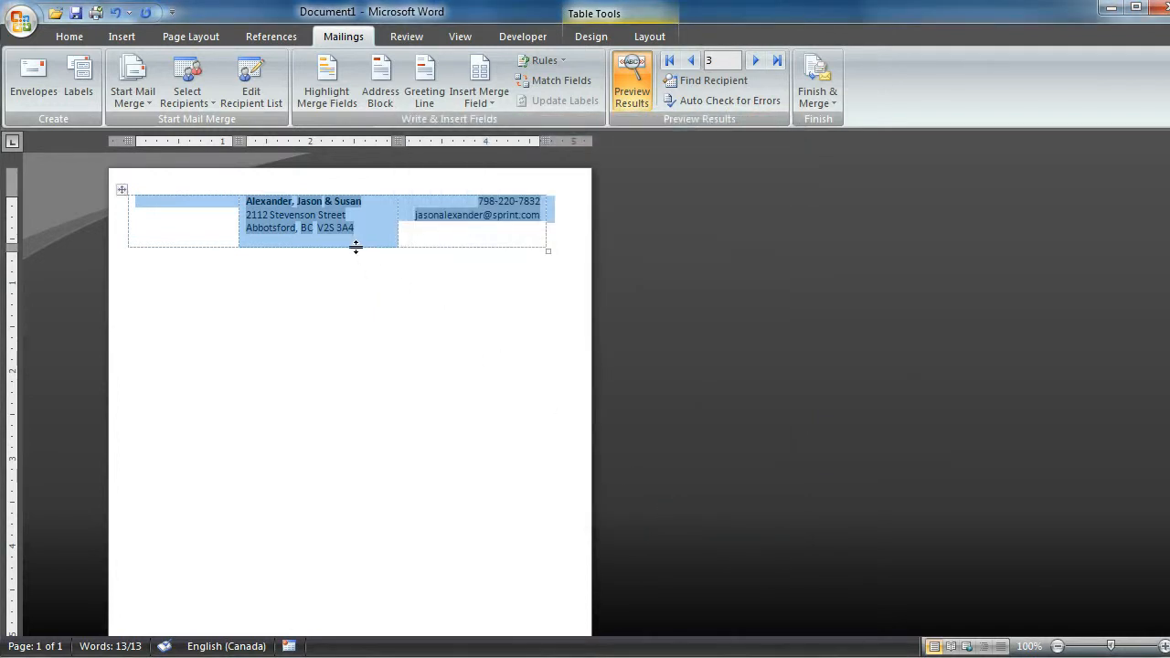
- Increase the table row height to about 0.75 inch and preview records 2 to 4 at that height
left_click_drag(356, 248, 356, 249)
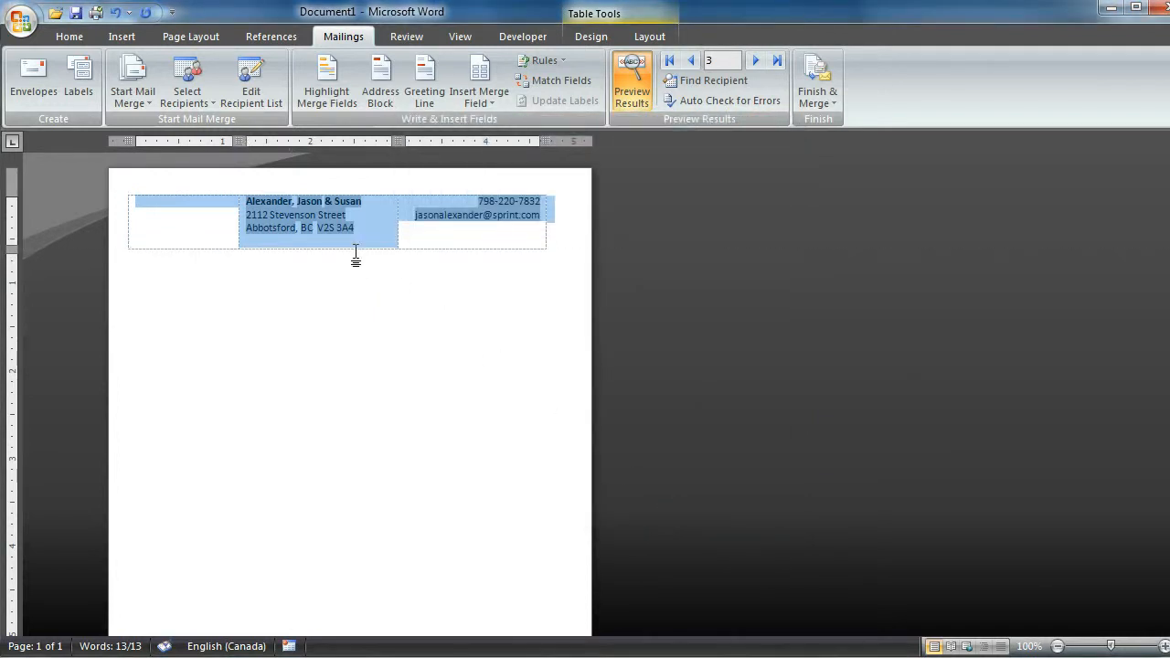
left_click(305, 218)
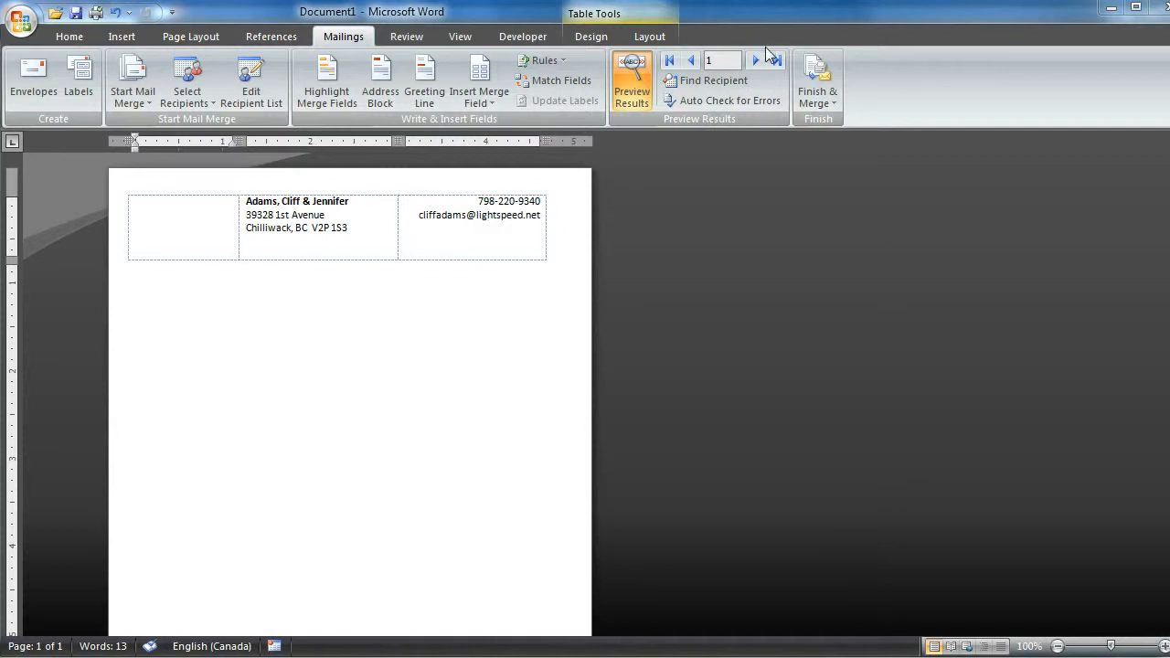
left_click(755, 61)
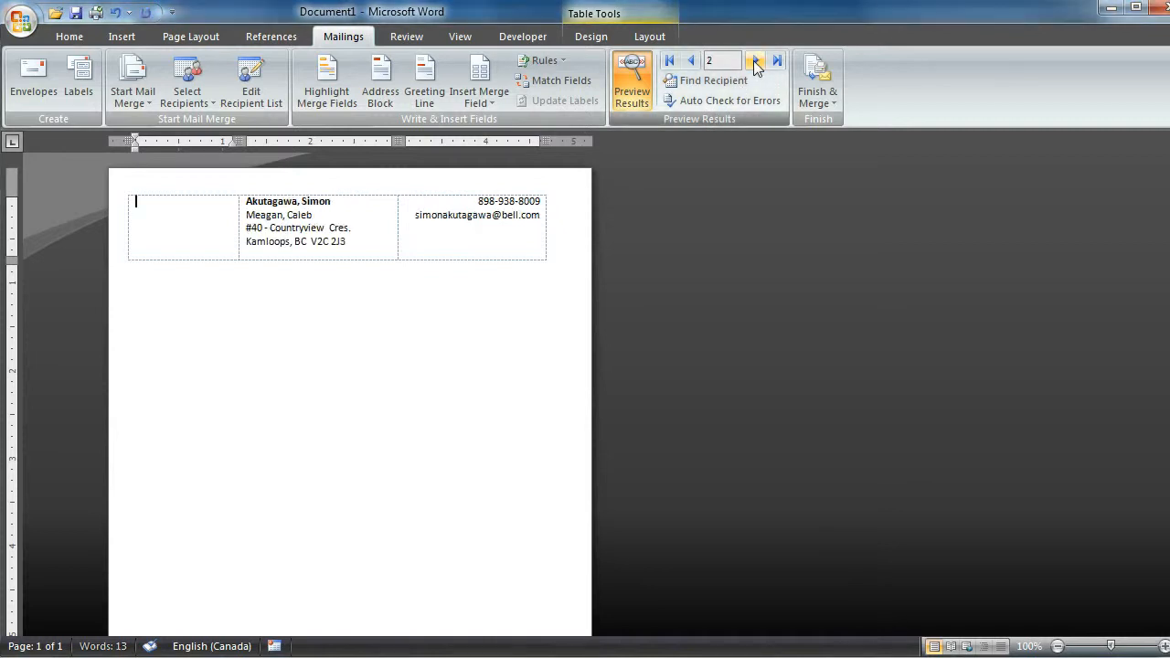
left_click(755, 61)
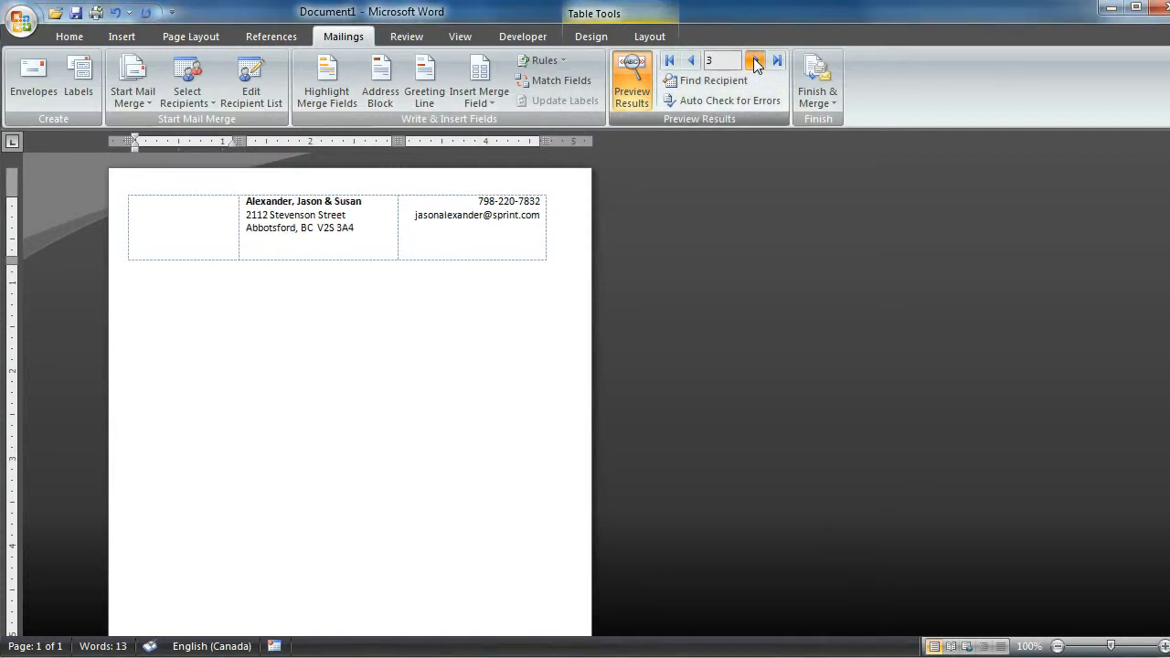
left_click(755, 60)
left_click(692, 60)
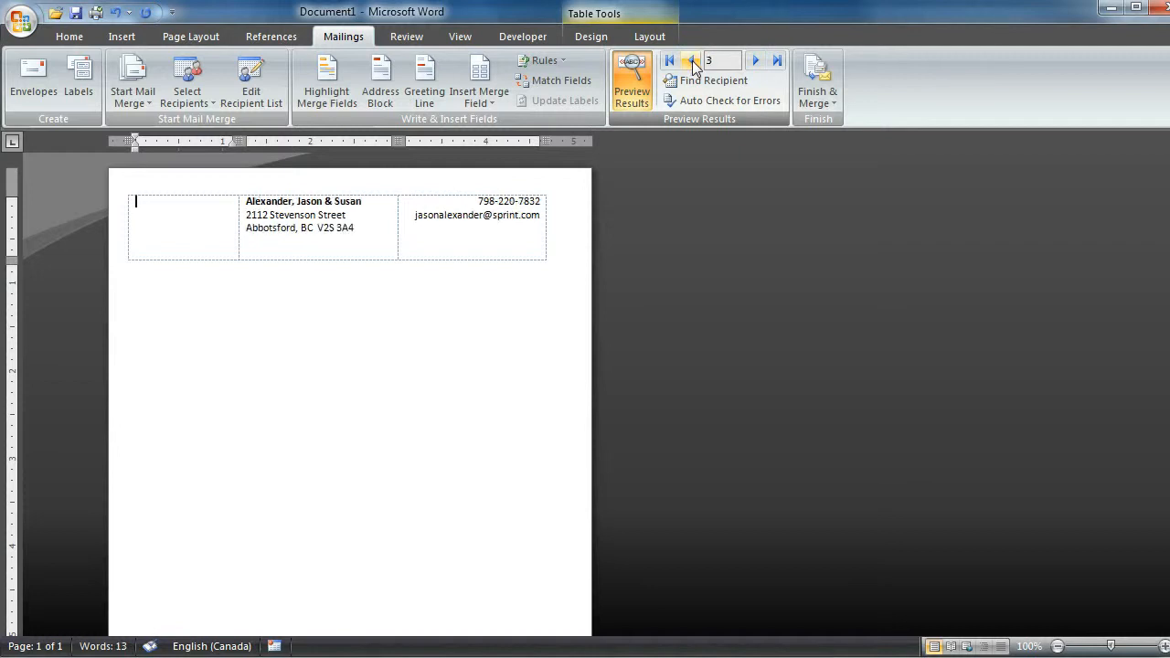
left_click(692, 60)
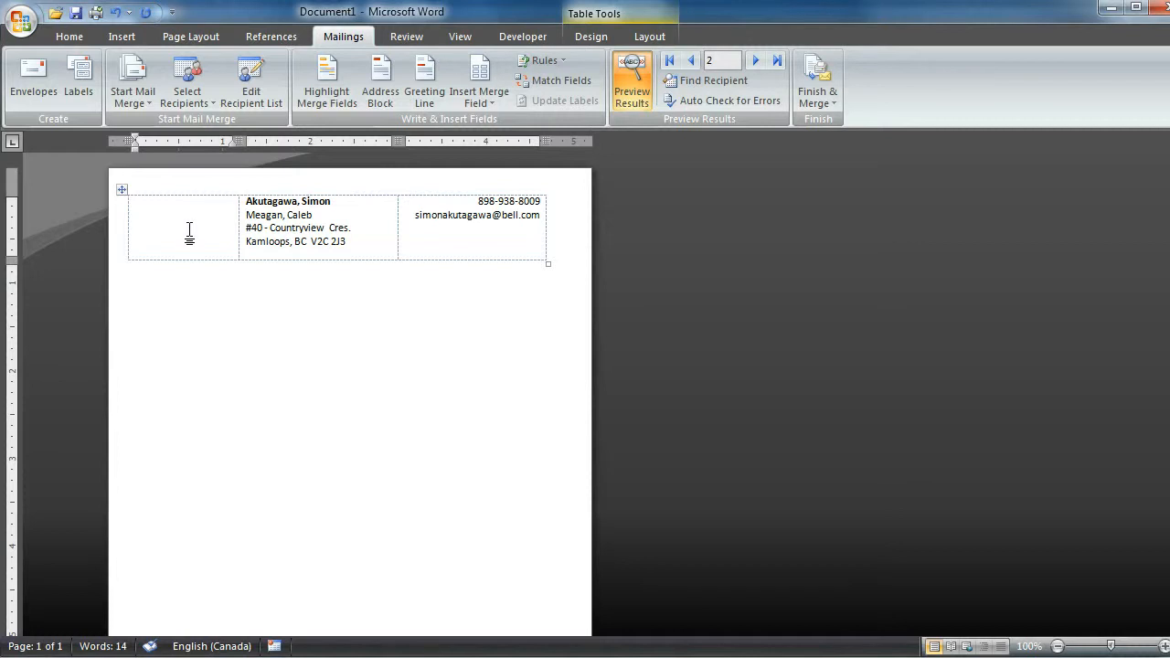
- Insert the picture IMG_0244.JPG from the 2004-06-10 UCFV Chilliwack folder into the empty first table cell
left_click(122, 37)
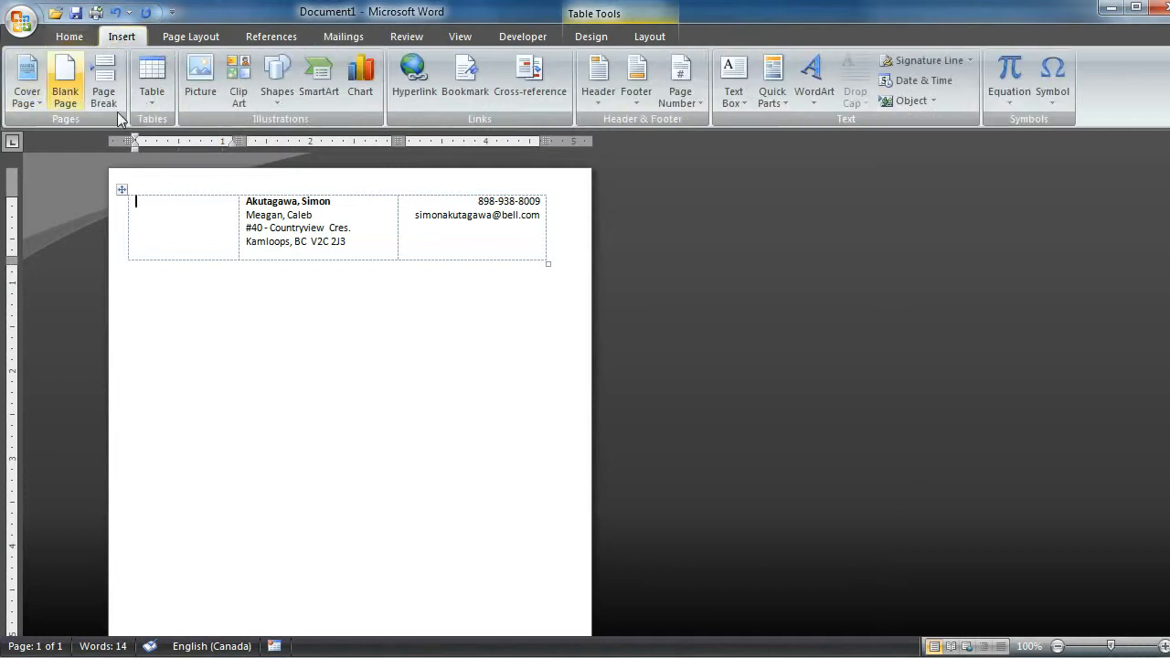
left_click(202, 80)
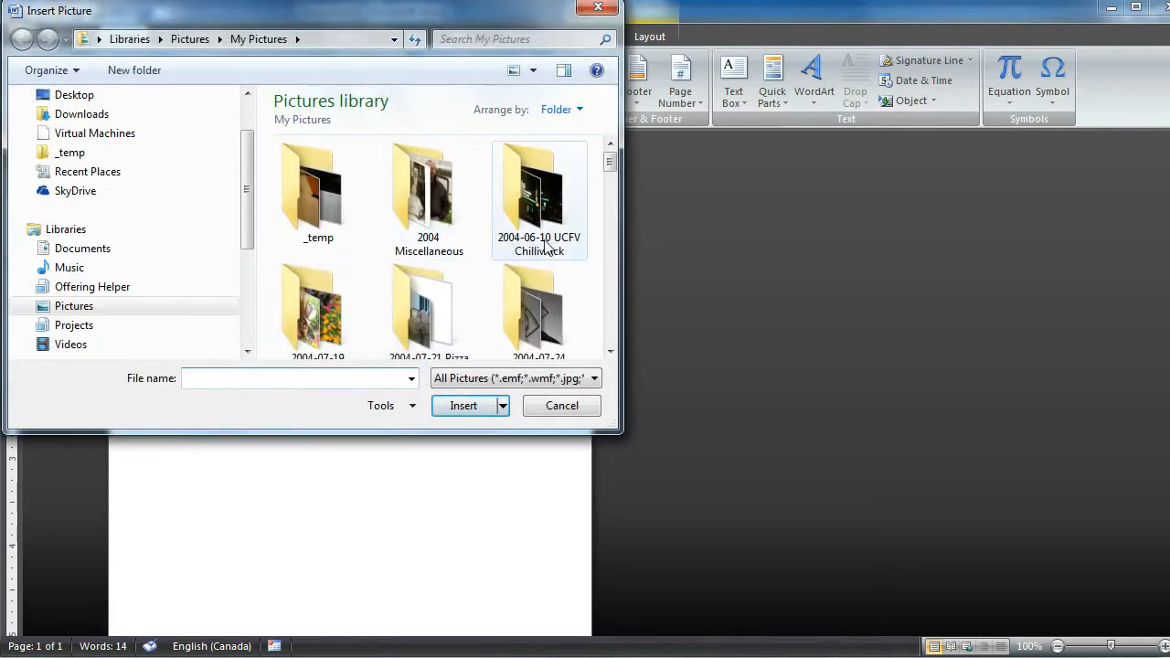
double_click(539, 242)
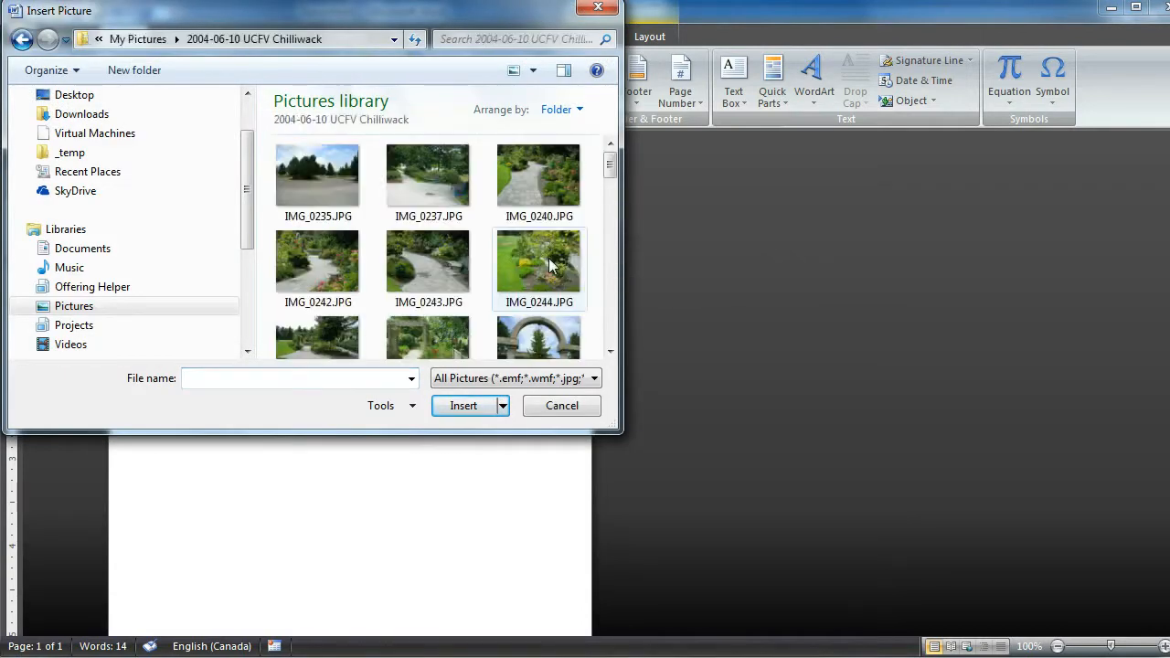
double_click(547, 263)
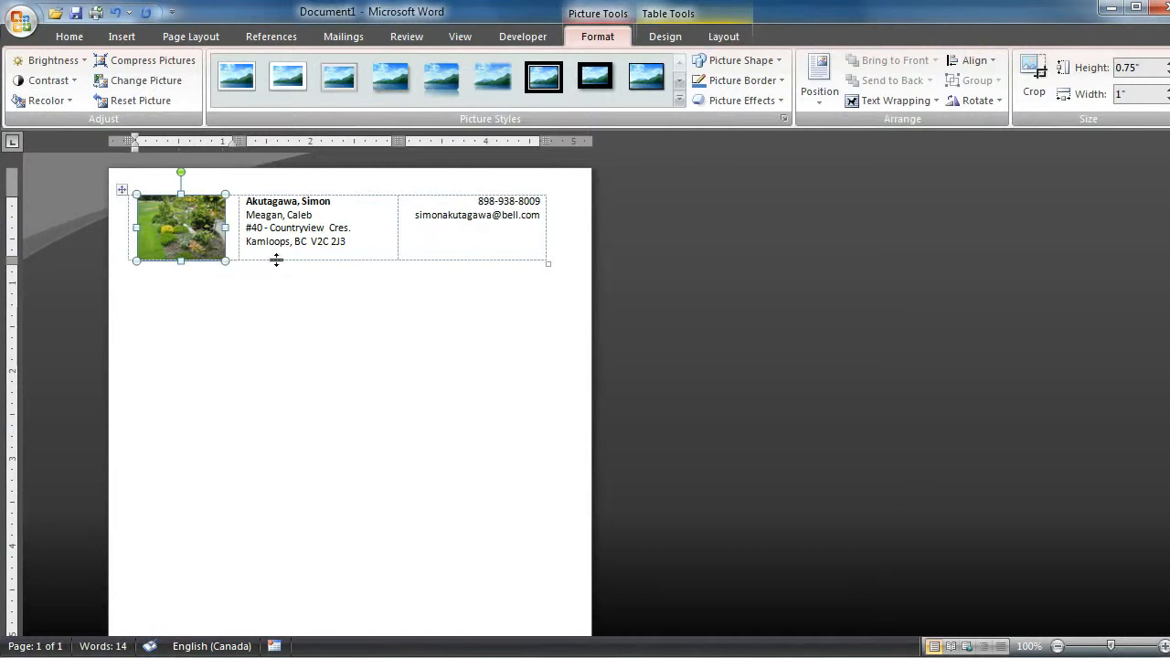
- Increase the table row height to about 0.9 inch to fit a larger photo, and delete the sample picture
left_click_drag(276, 261, 220, 271)
left_click_drag(295, 280, 288, 276)
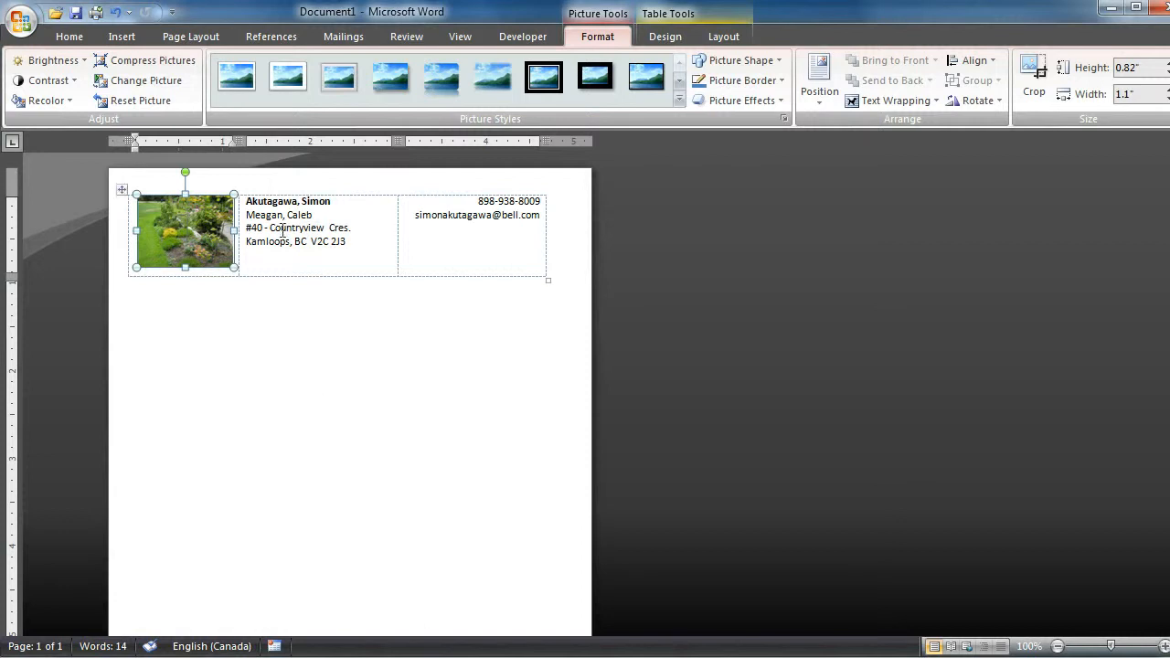
key("Delete")
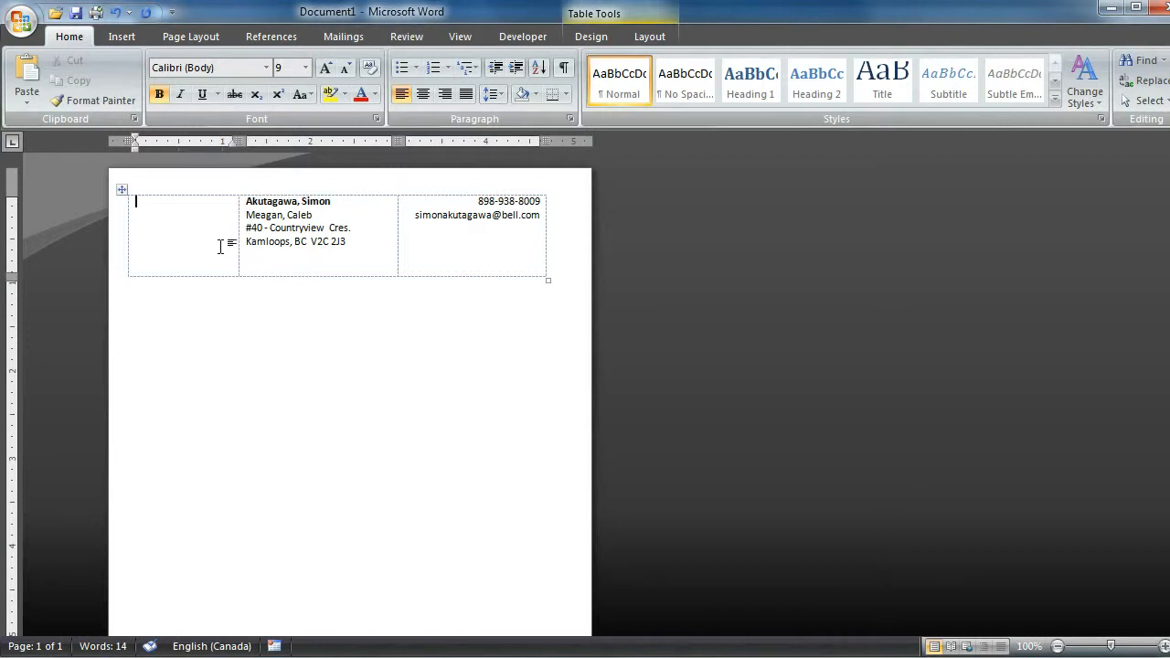
- Open the mail merge recipient list and exclude the fifth and seventh recipients from the merge
left_click(344, 37)
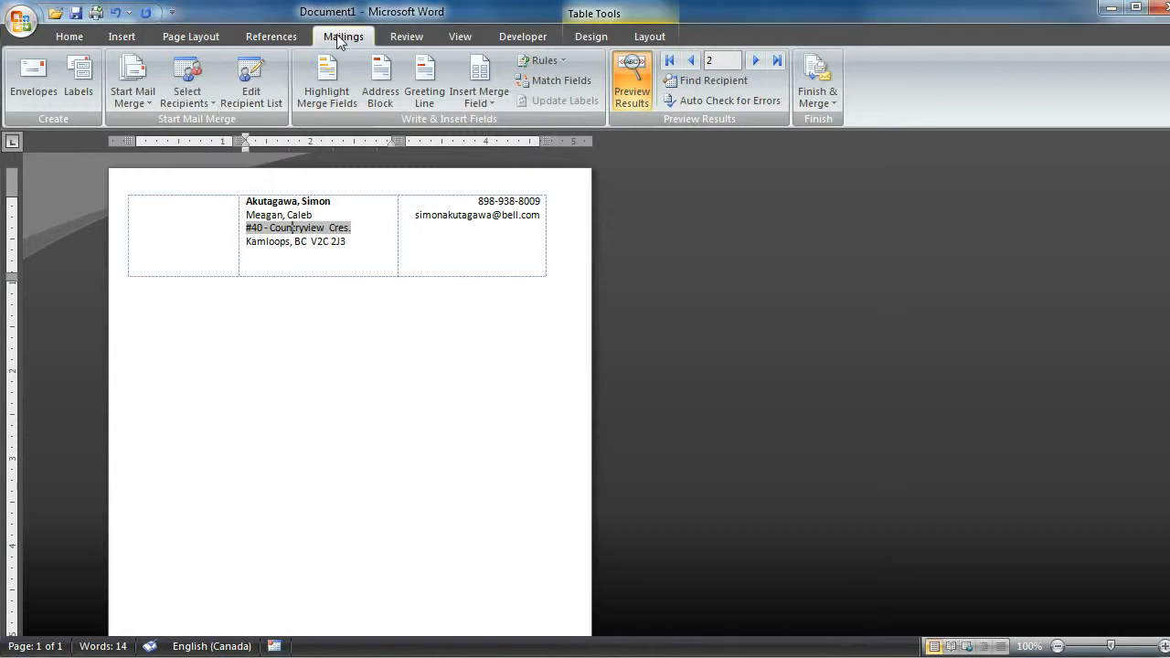
left_click(249, 84)
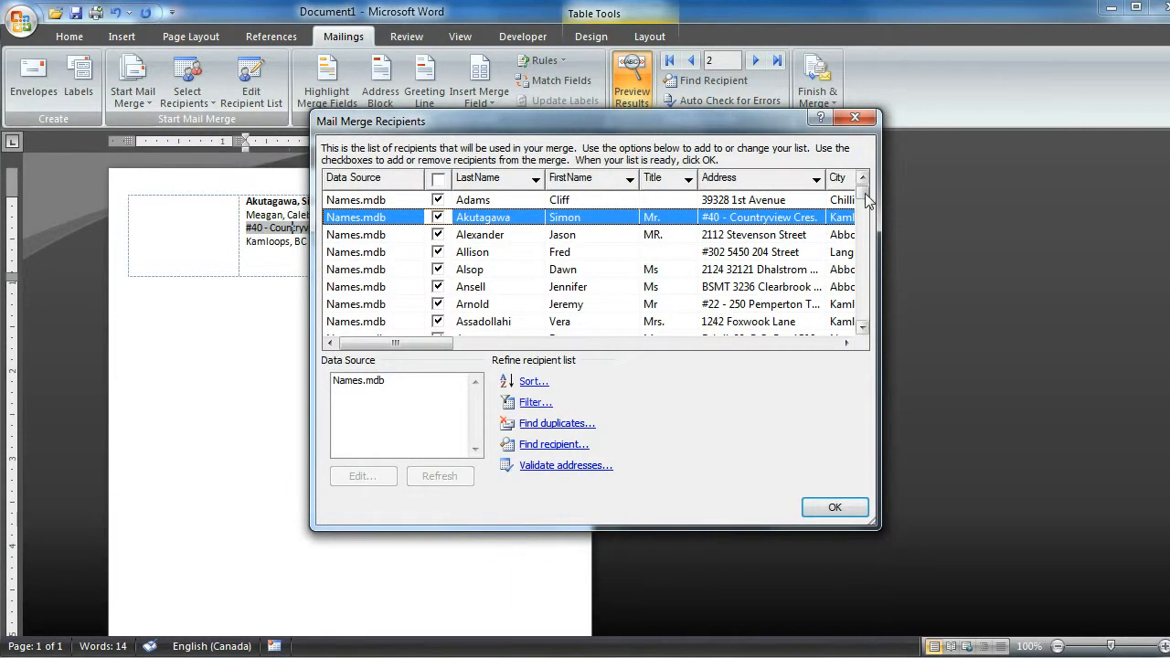
mouse_move(863, 199)
left_mouse_down()
mouse_move(863, 239)
mouse_move(863, 188)
left_mouse_up()
left_click(439, 269)
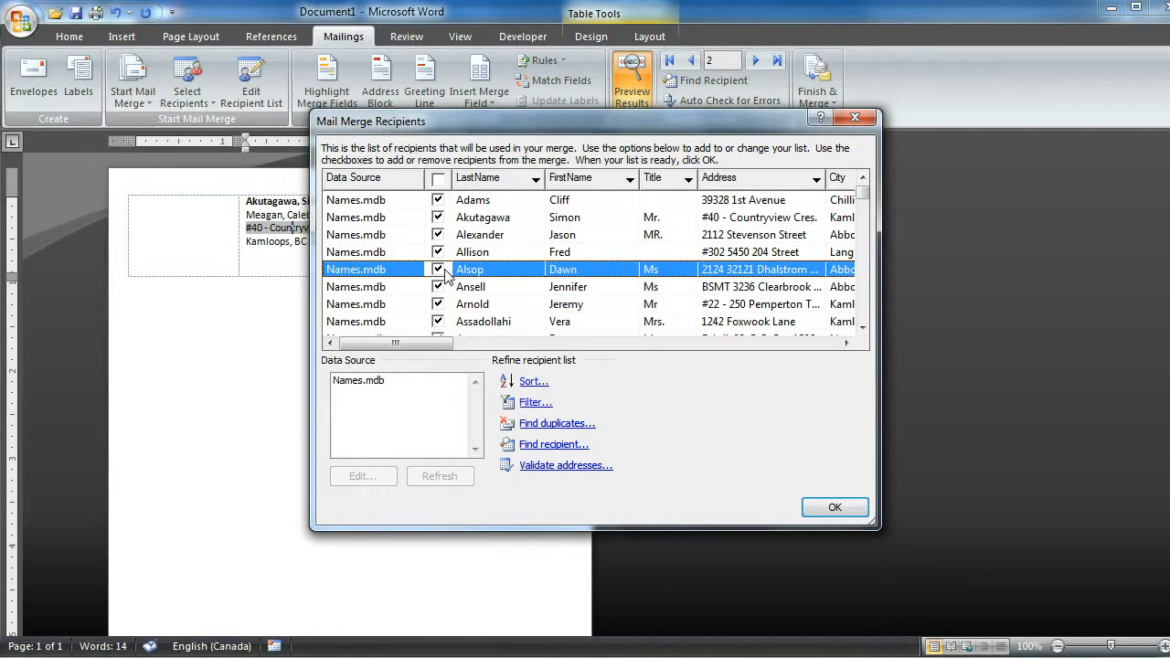
left_click(439, 306)
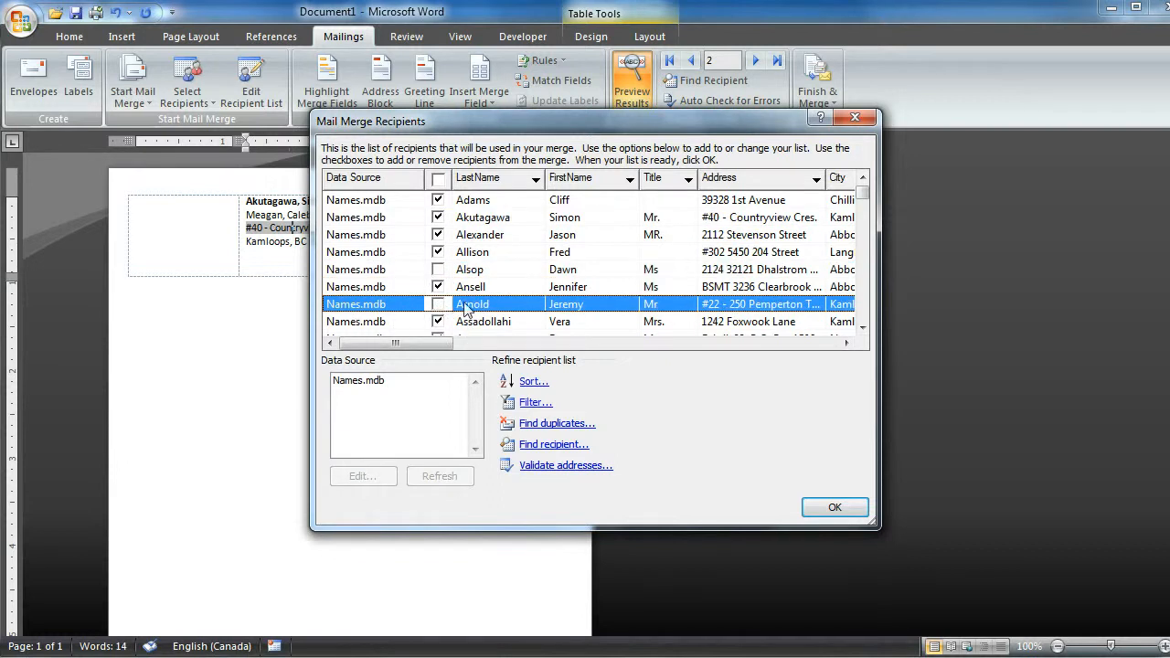
- Set up an ascending recipient sort by LastName, then by FirstName, and discard it without applying
left_click(532, 384)
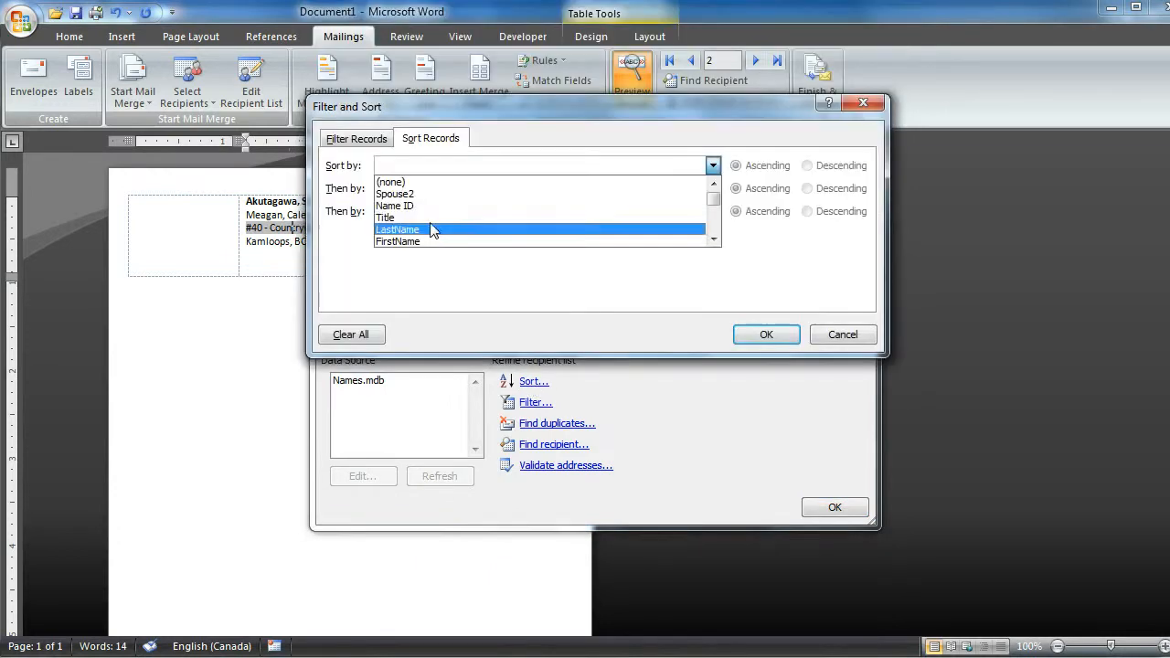
left_click(422, 231)
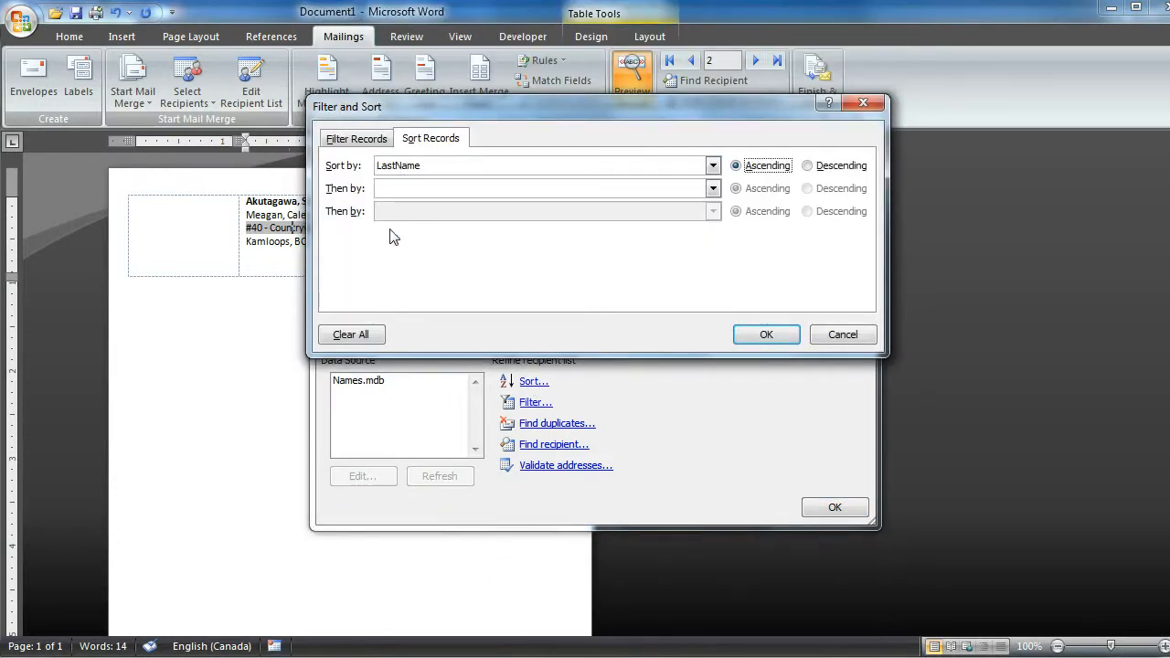
left_click(712, 188)
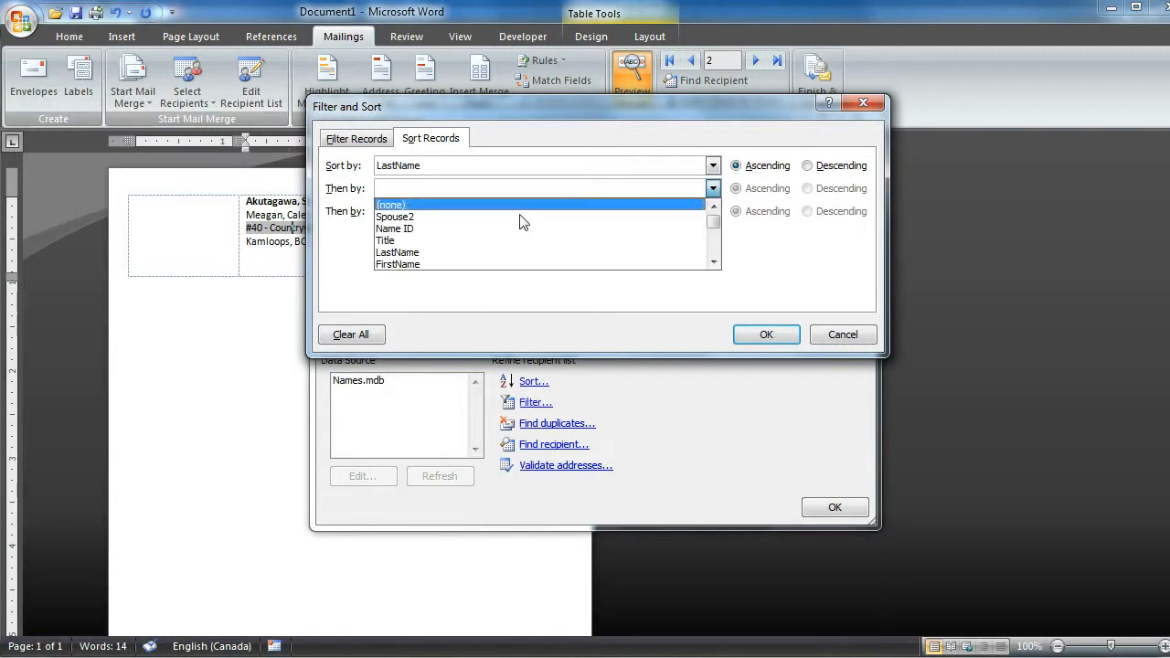
left_click(435, 264)
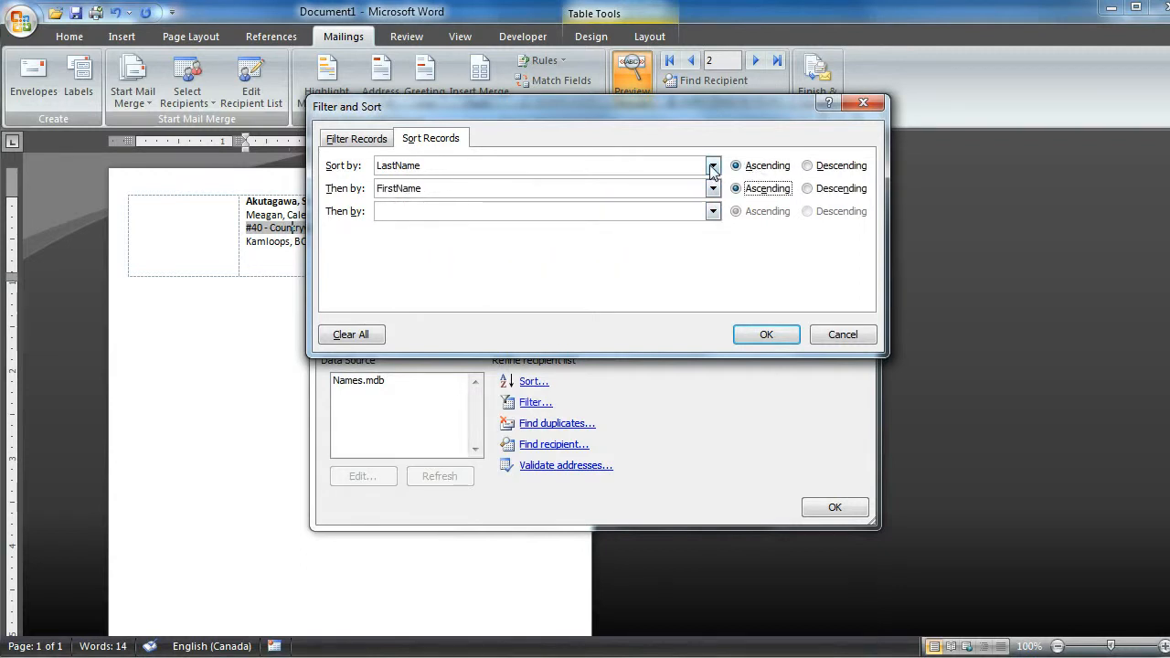
left_click(838, 335)
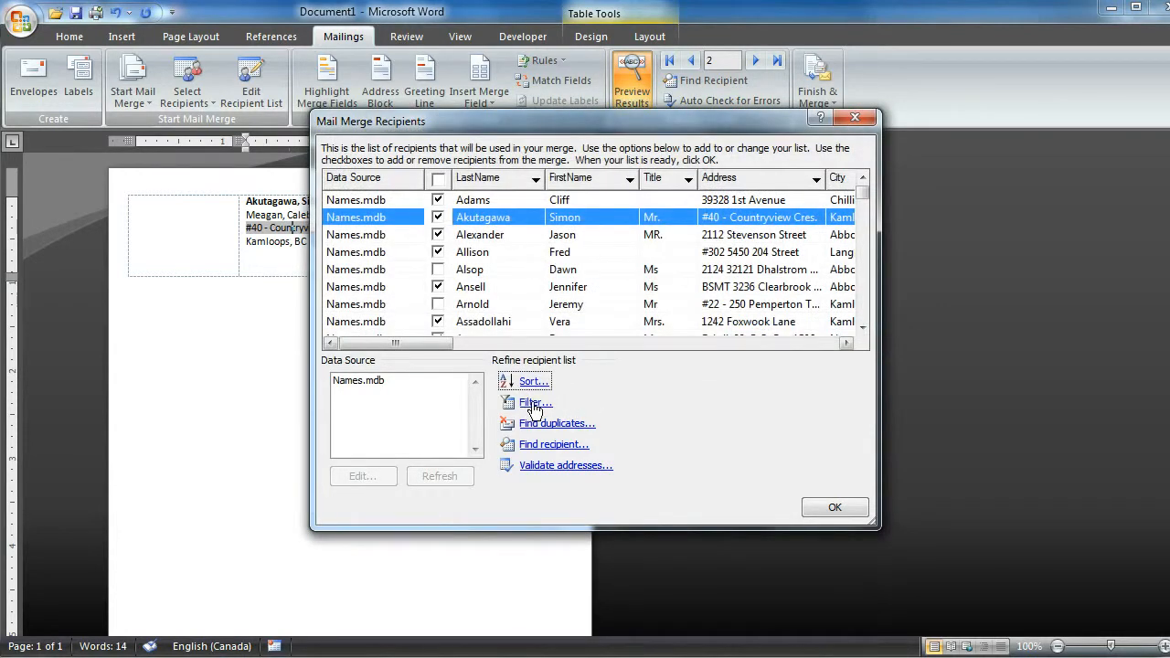
- Filter the recipients to those whose City is equal to Chilliwack and look through the filtered list
left_click(534, 403)
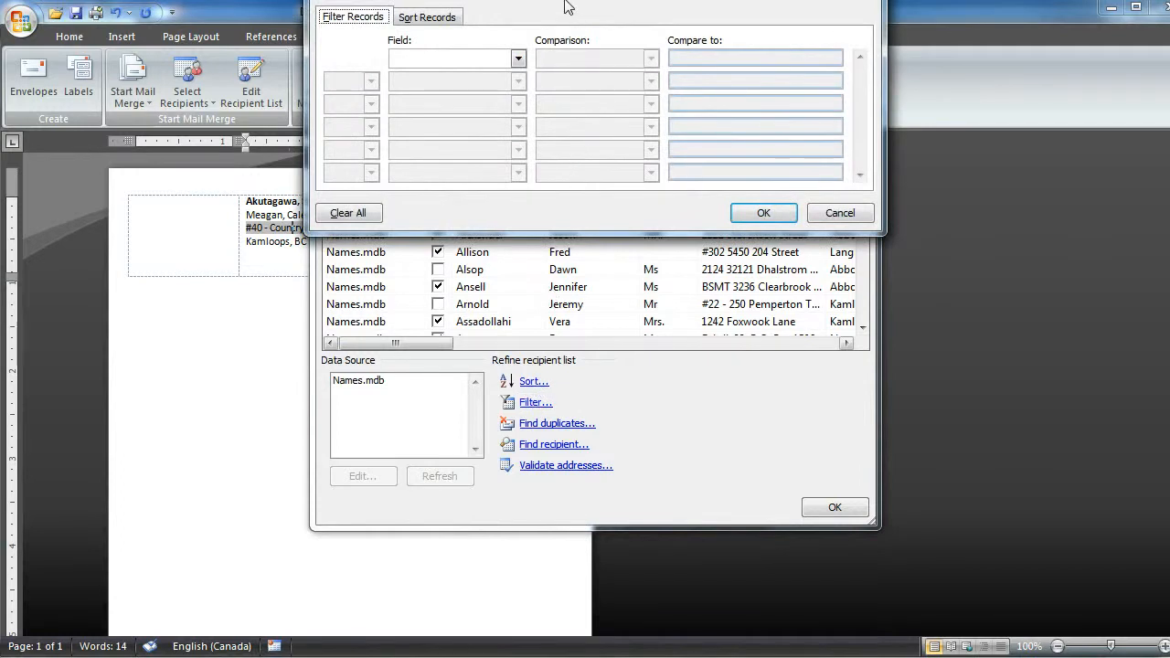
left_click_drag(564, 17, 553, 135)
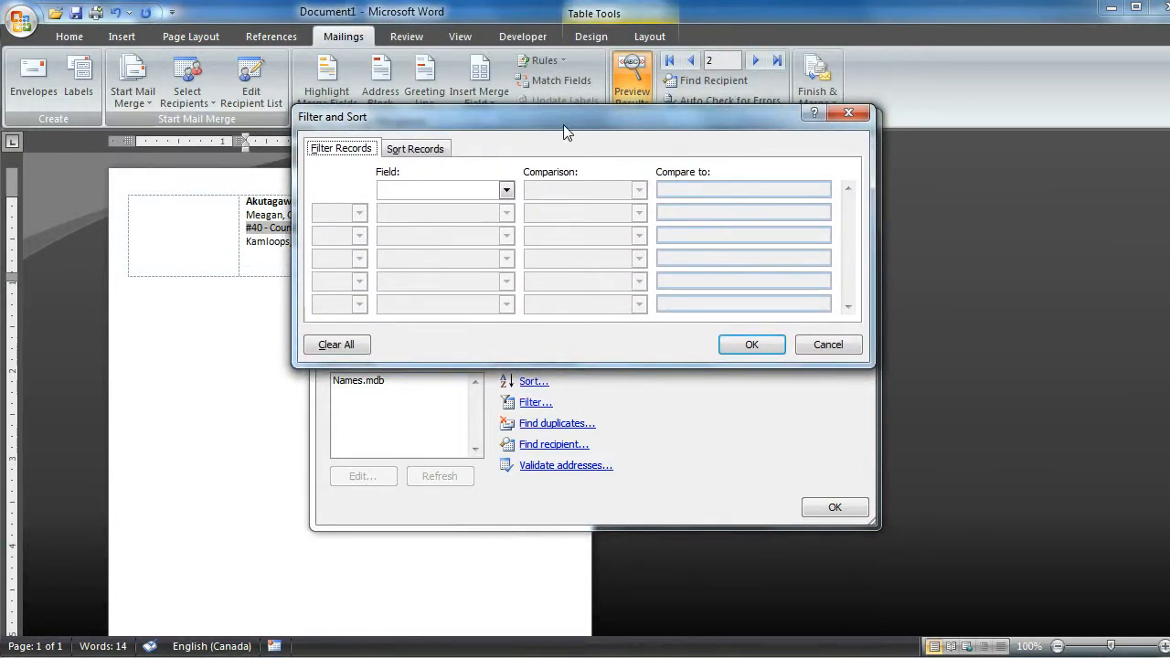
left_click(504, 190)
scroll(504, 256, "down", 2)
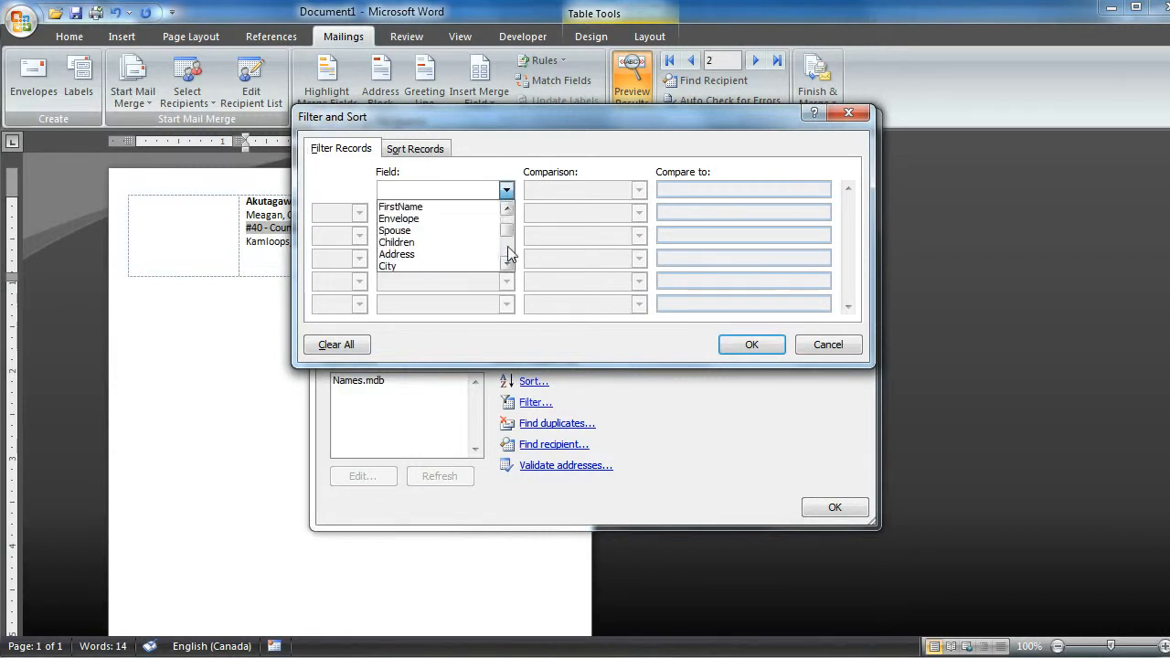
left_click(436, 264)
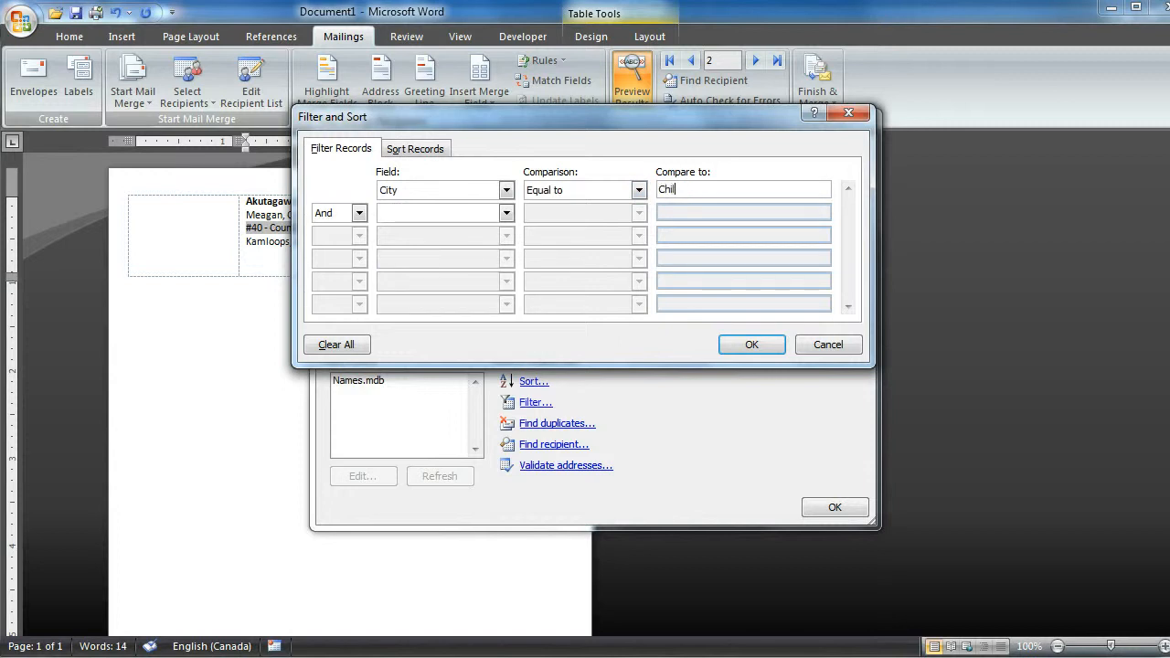
key("Tab")
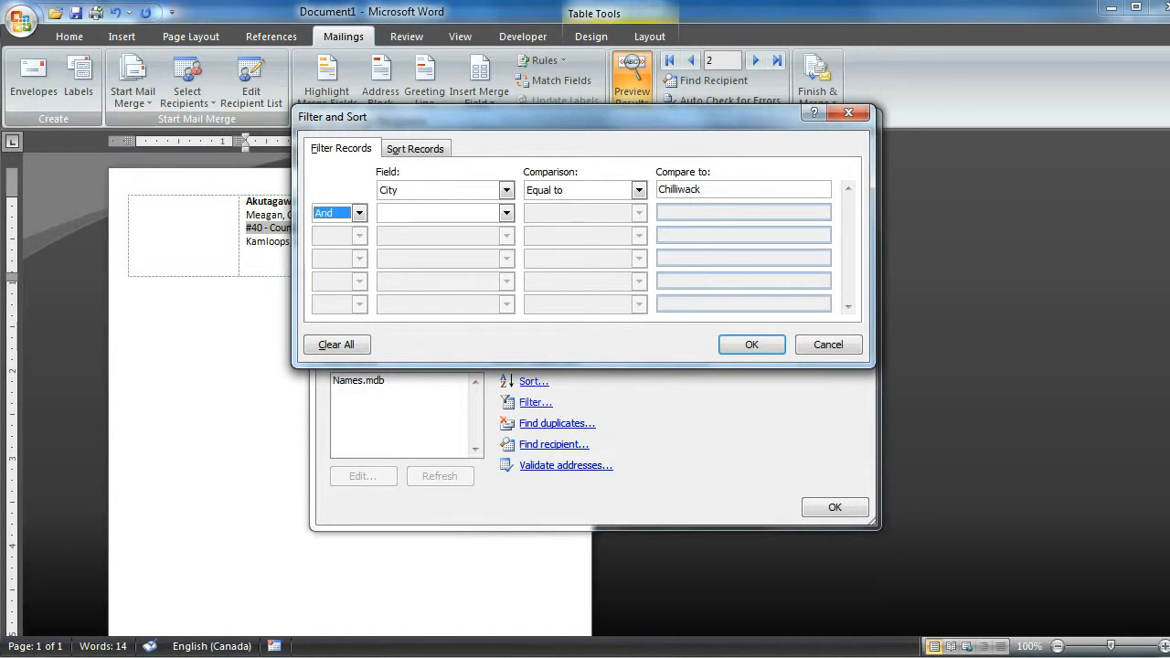
left_click(743, 350)
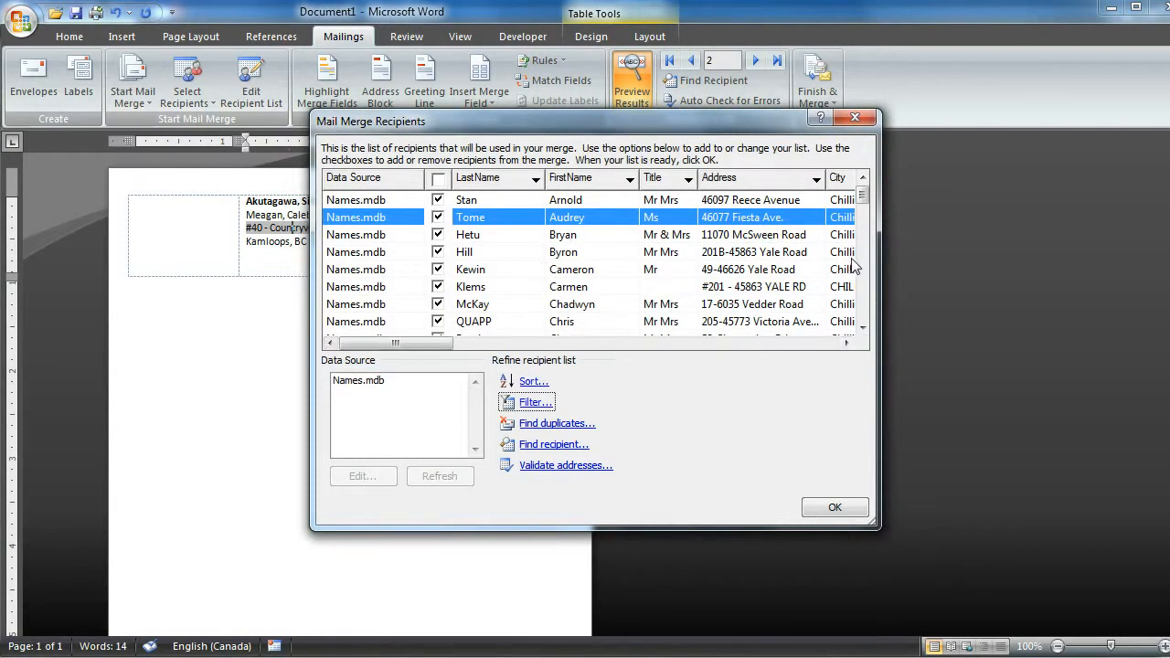
left_click(844, 344)
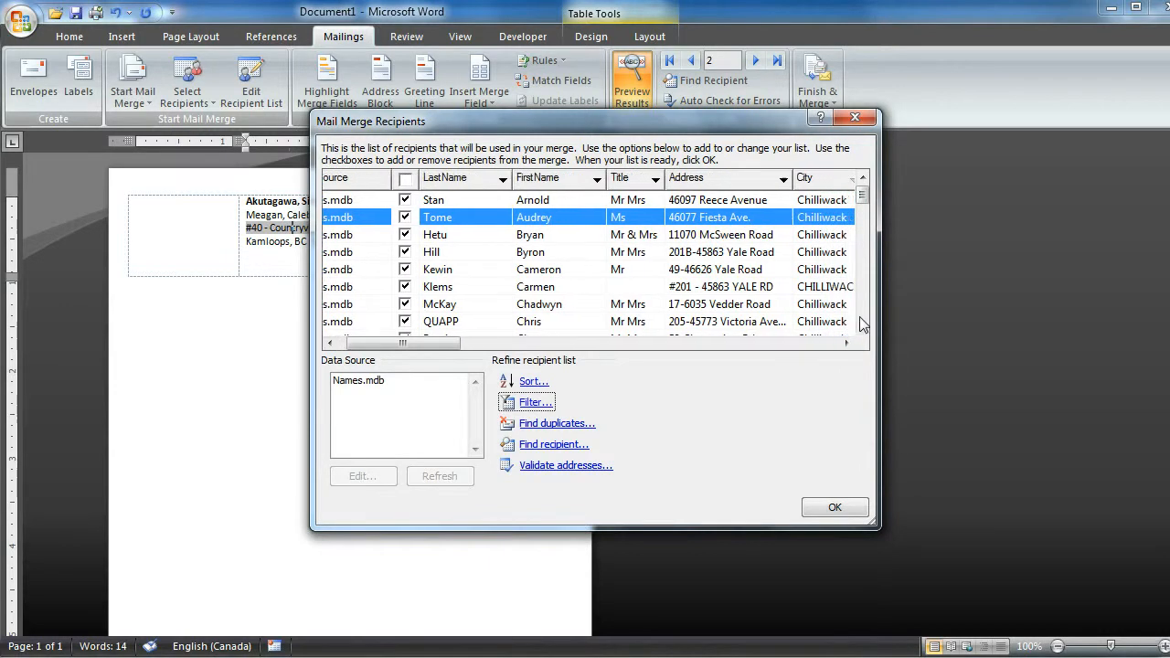
left_click(861, 324)
left_click_drag(863, 291, 863, 183)
left_click_drag(394, 343, 388, 344)
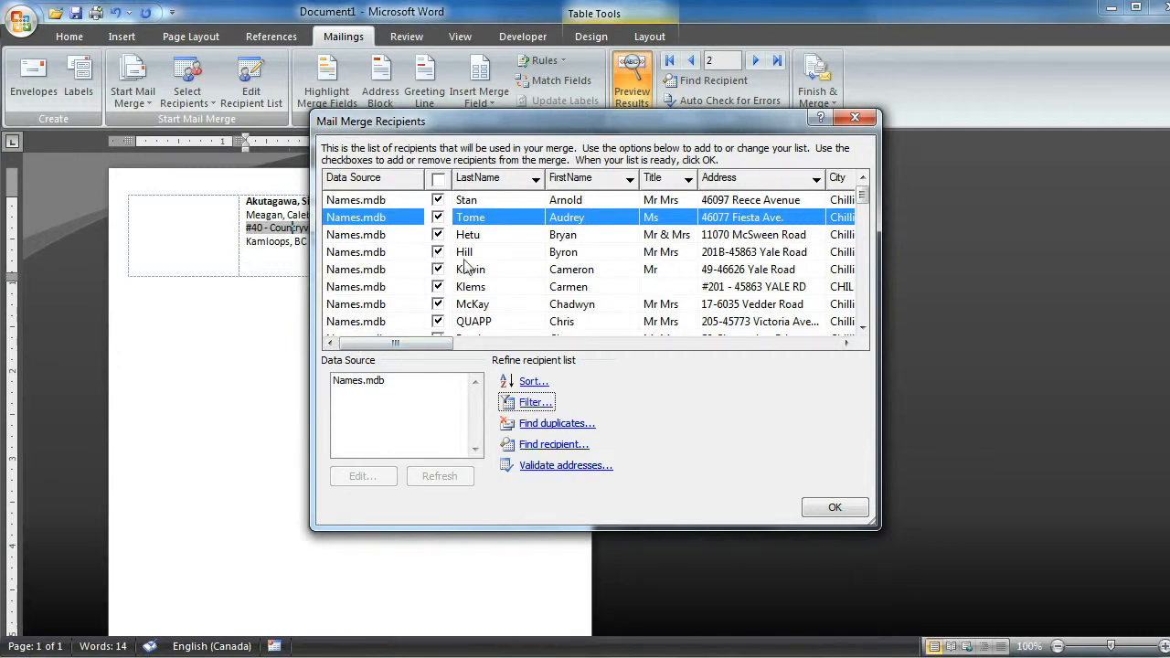
- Clear the City filter so all recipients are included, and close the recipient list
left_click(535, 402)
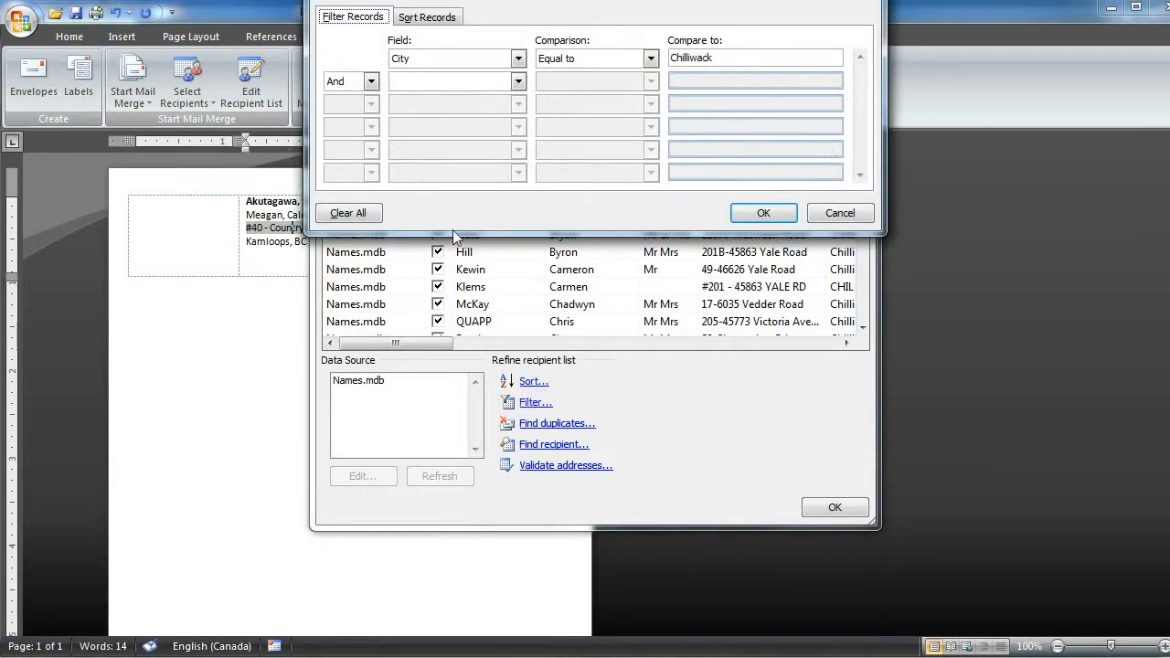
left_click_drag(622, 1, 616, 52)
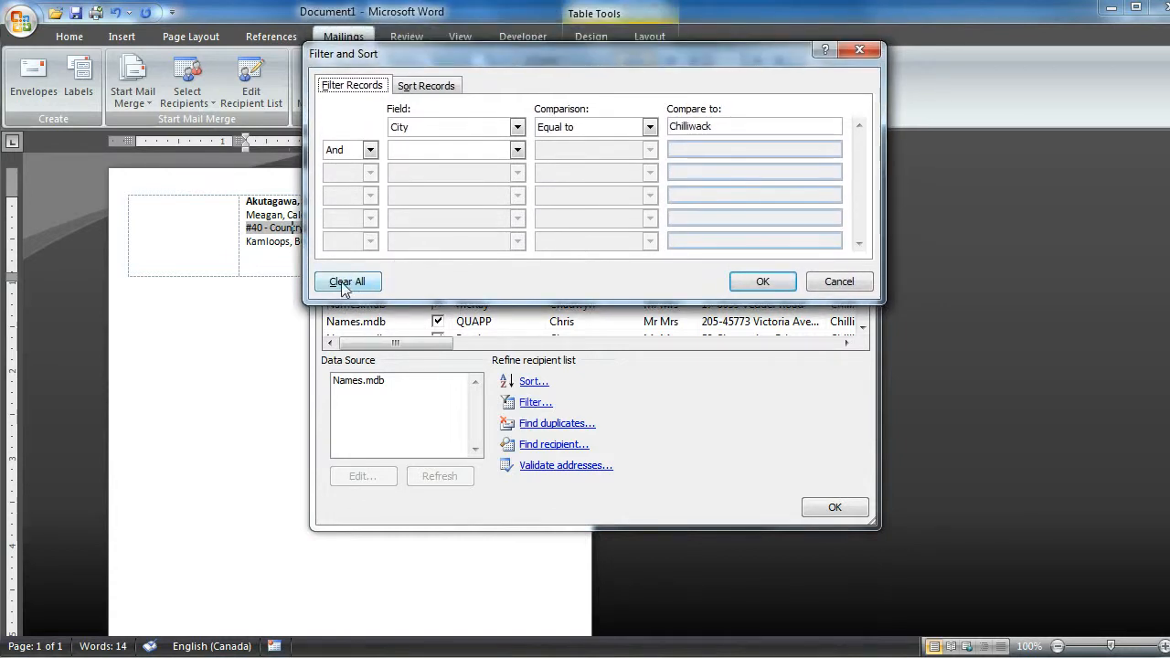
left_click(338, 287)
left_click(758, 280)
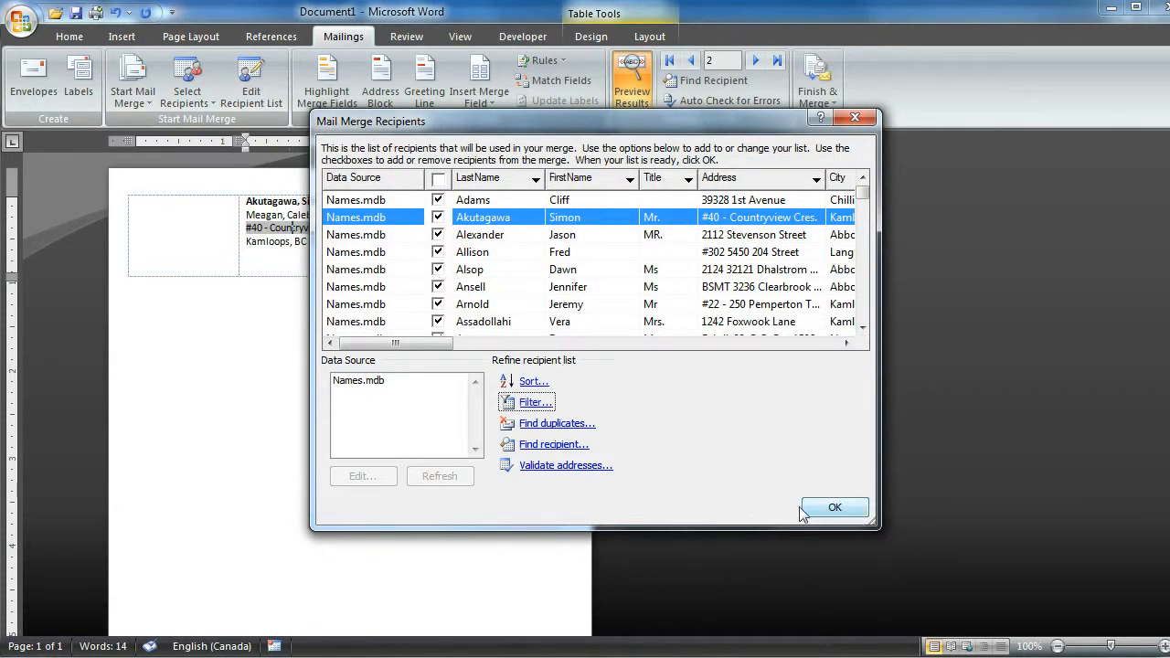
left_click(835, 509)
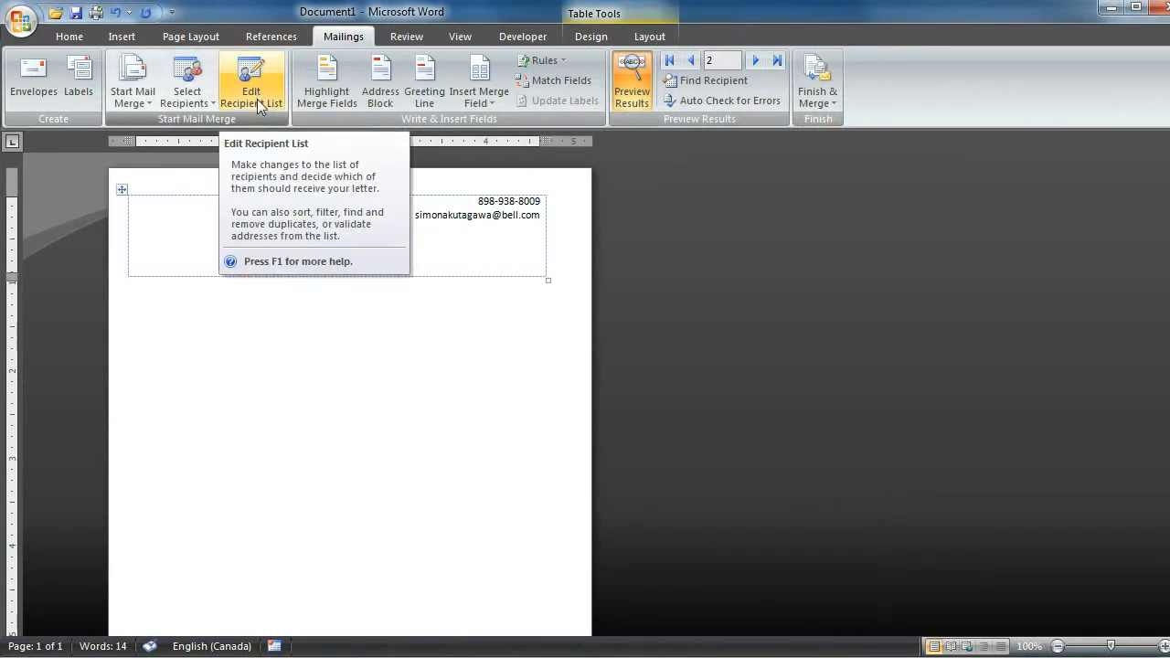
- Set the mail merge document type to Directory
left_click(121, 99)
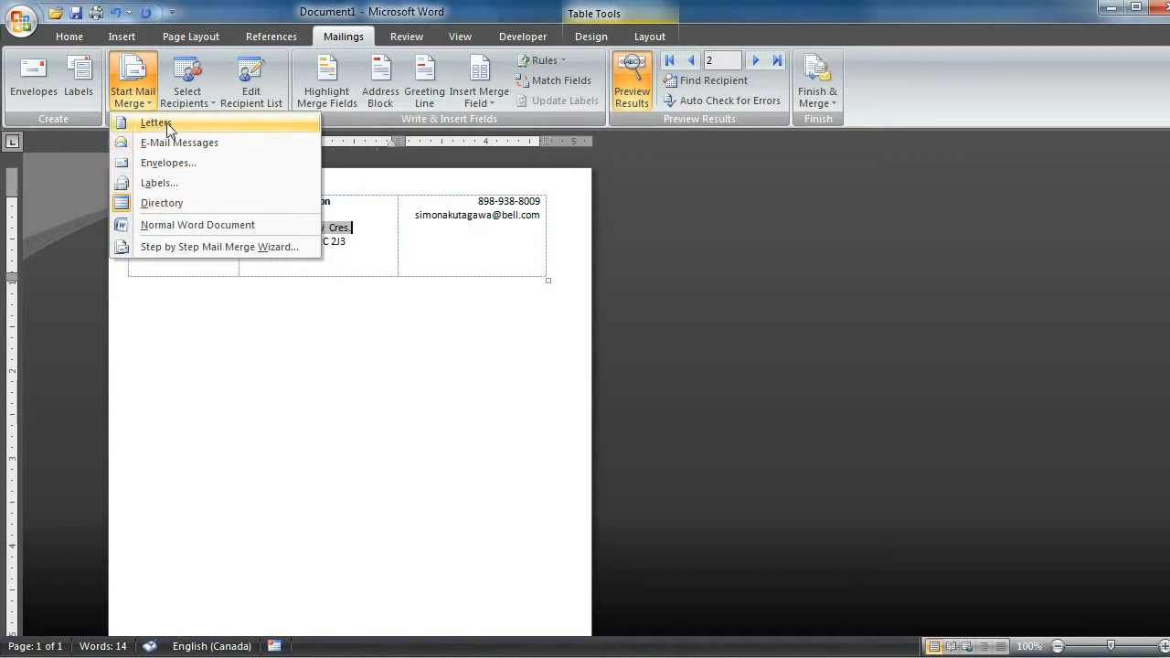
left_click(162, 205)
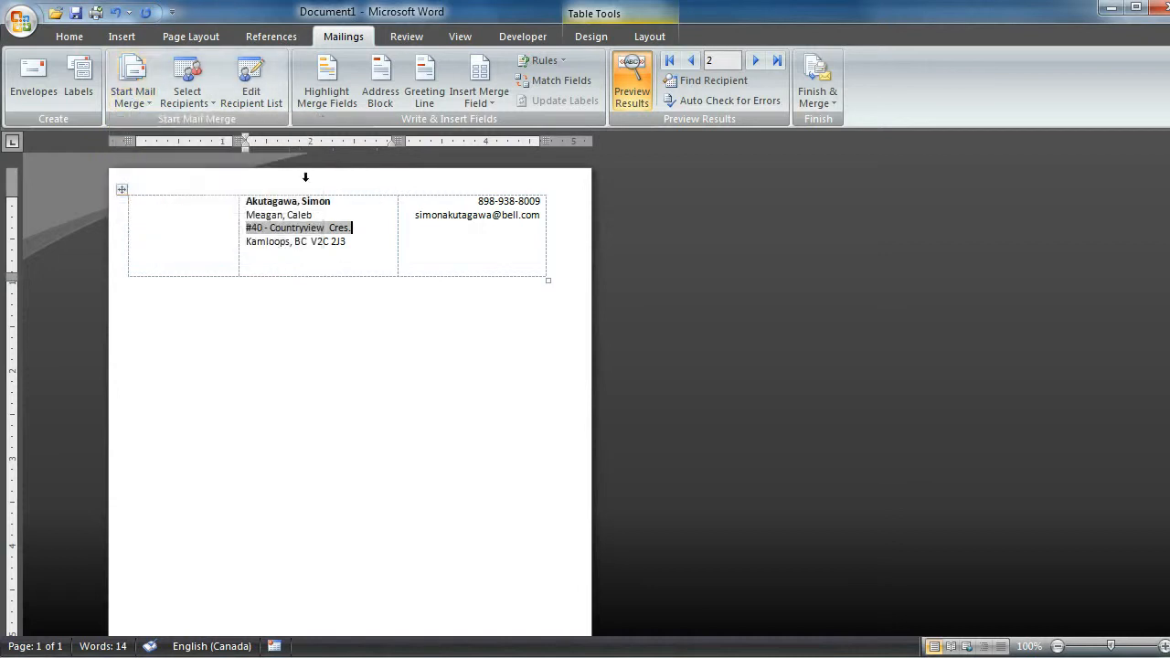
- Turn off the results preview so the merge fields show, and choose Directory again as the mail merge document type
left_click(632, 87)
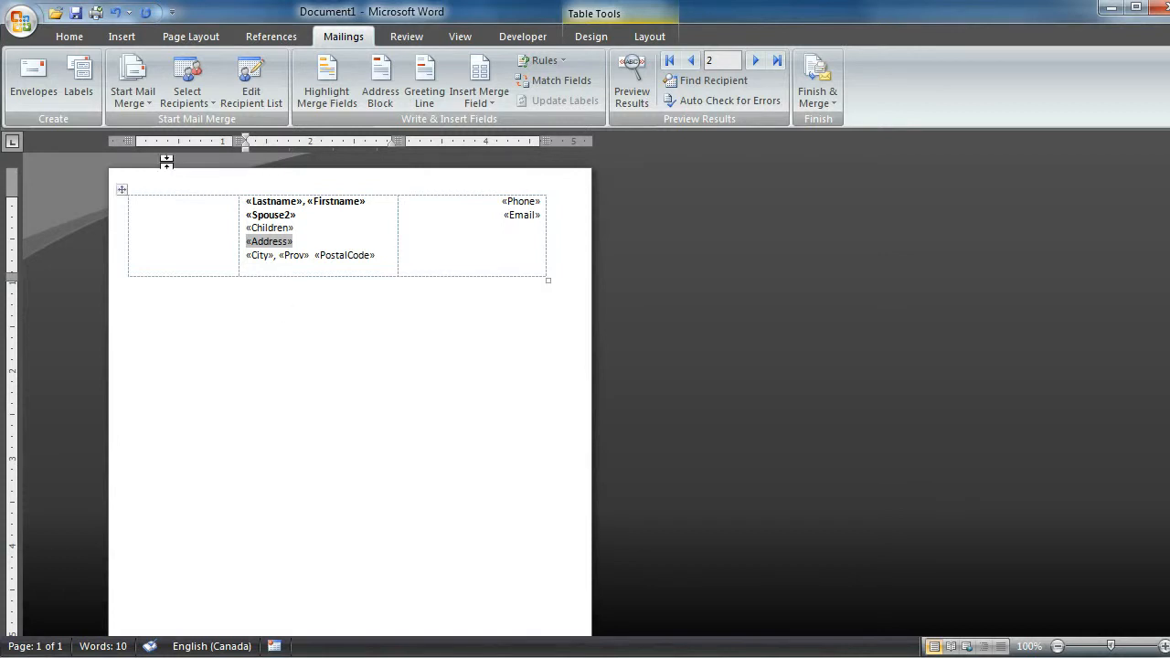
left_click(133, 96)
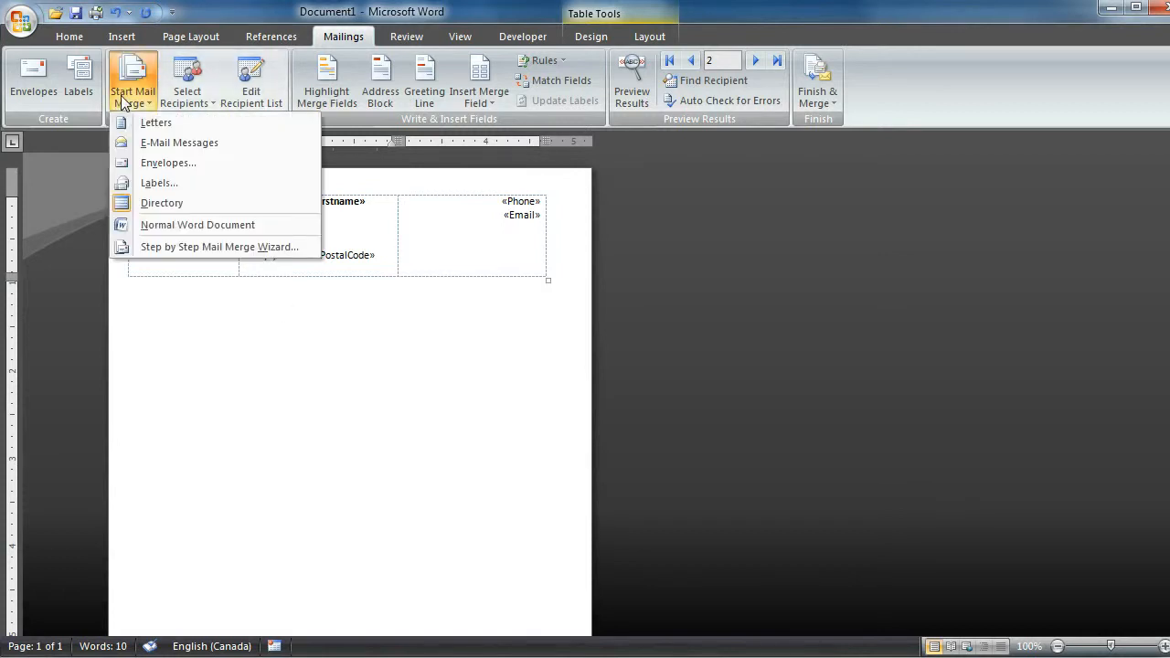
left_click(163, 204)
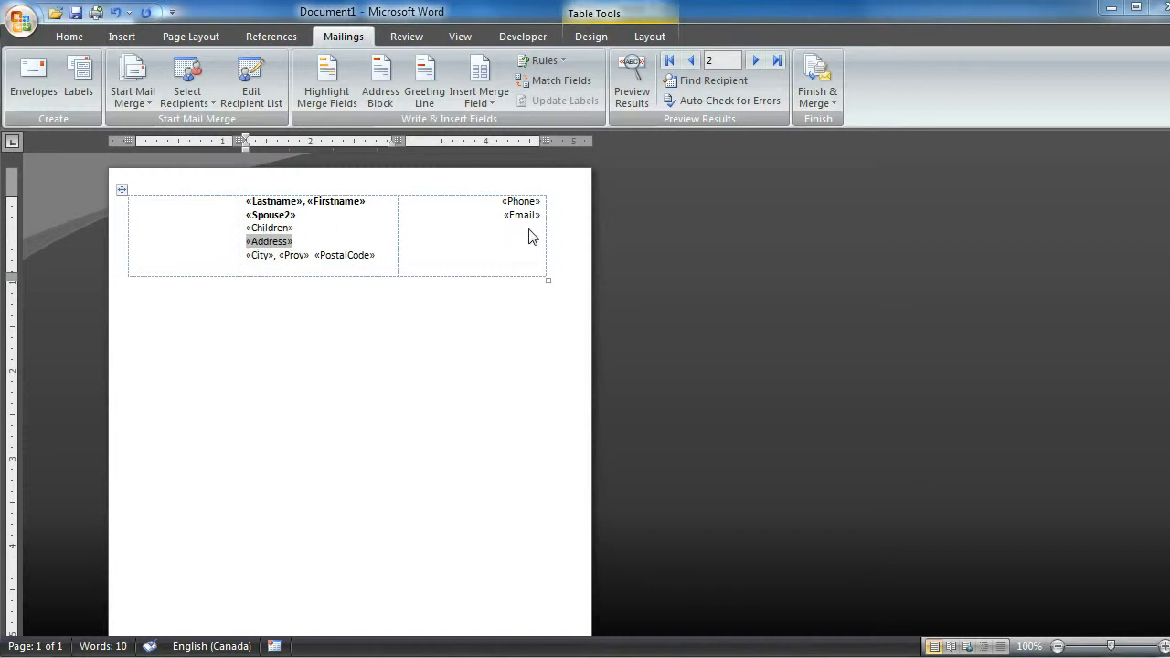
- Save the merge document in the Documents library as "Church Directory" in Word 97-2003 Document format
left_click(77, 13)
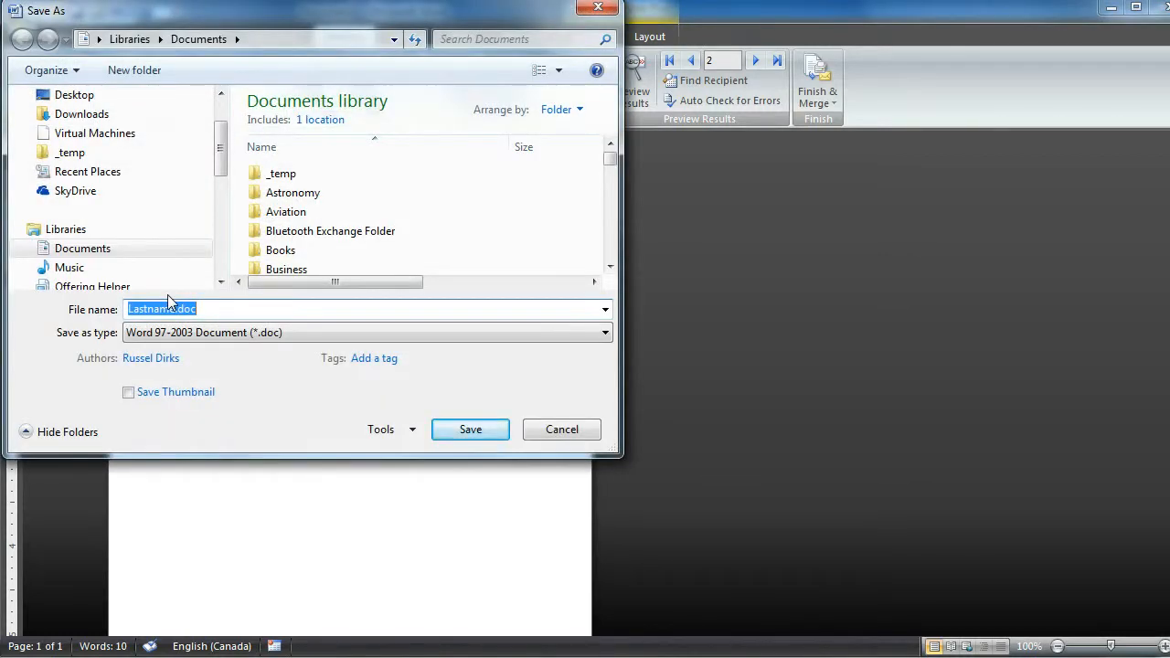
type("Church Directory")
left_click(468, 432)
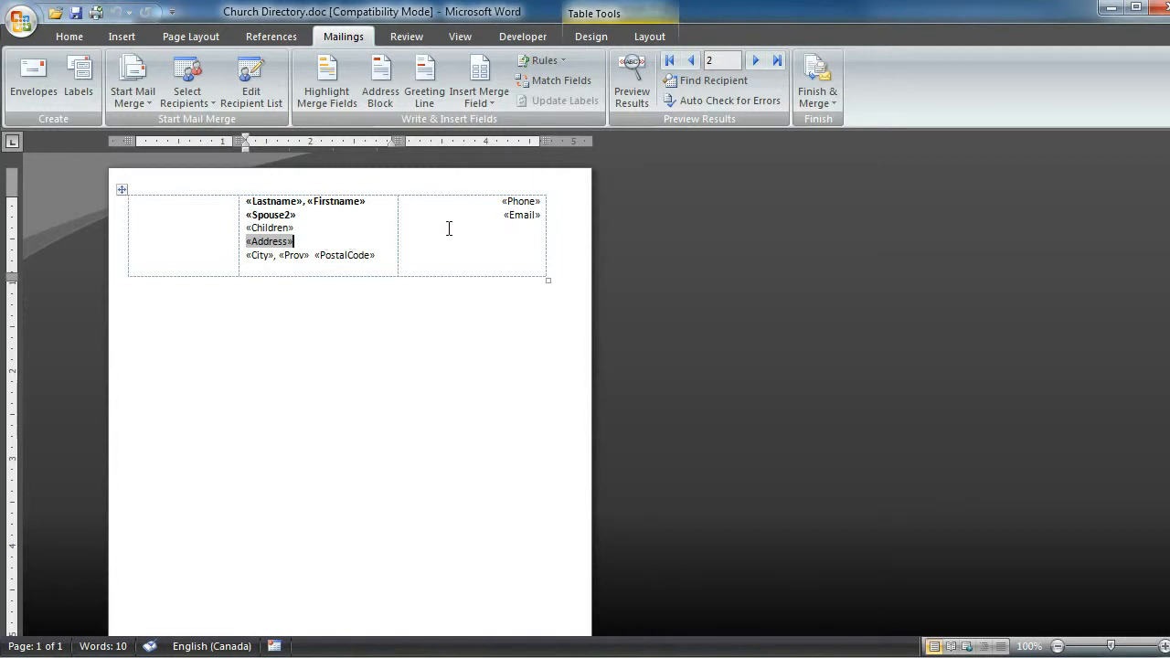
- Merge all records into a new editable document and look through the first pages of directory entries
left_click(812, 104)
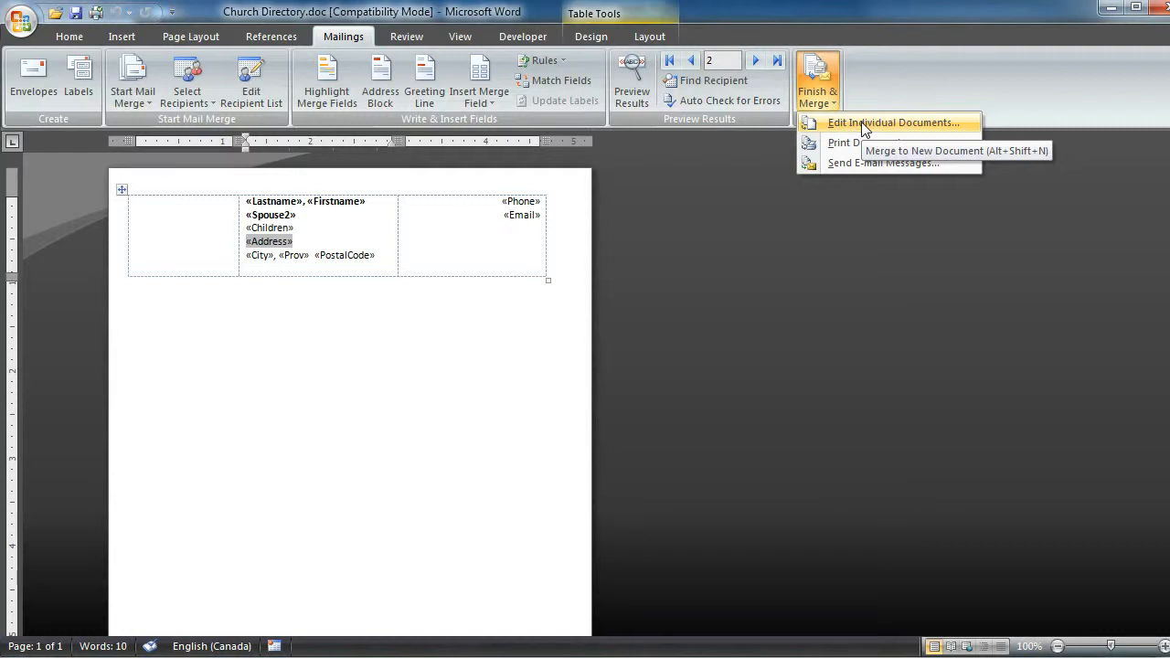
left_click(861, 122)
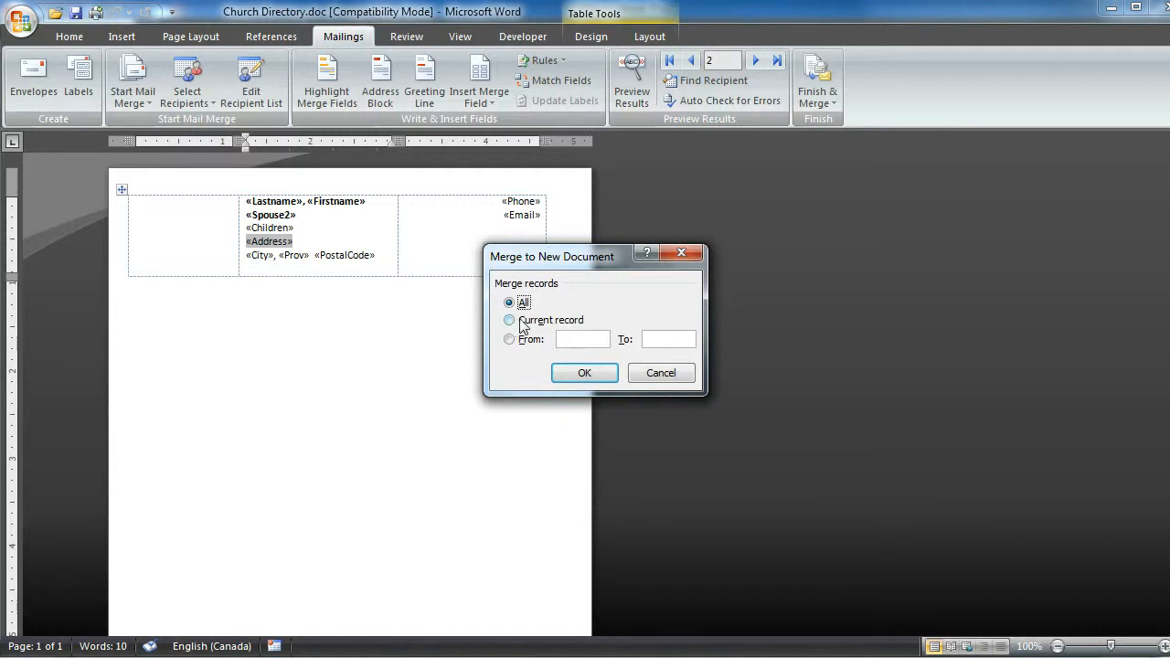
left_click(585, 374)
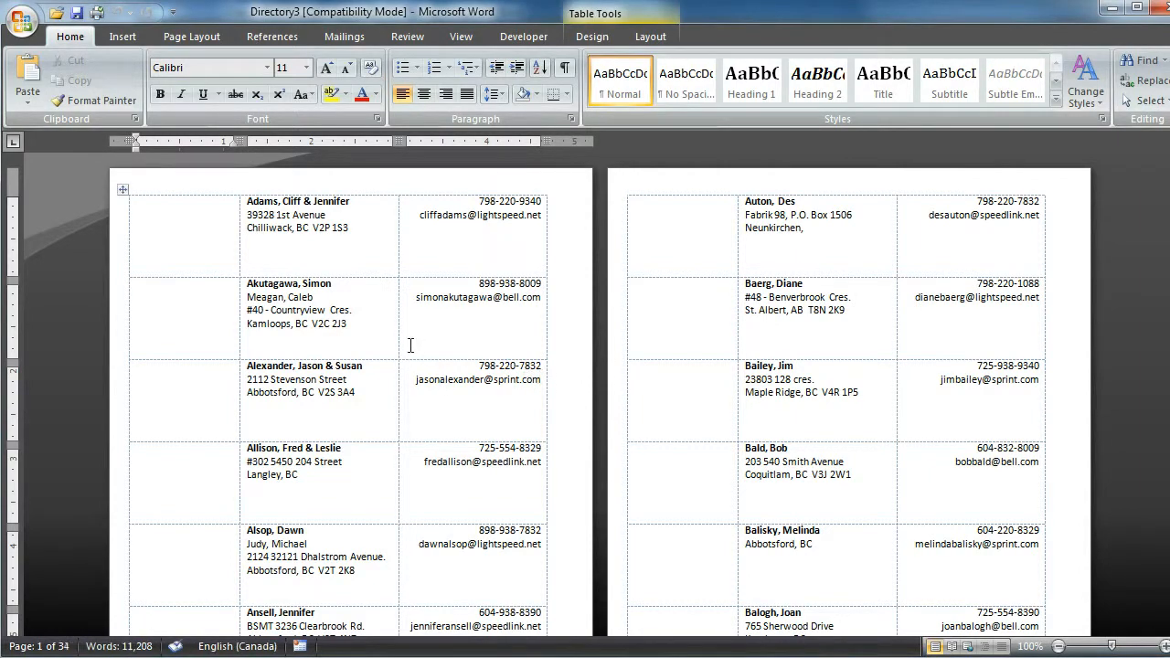
scroll(410, 346, "down", 3)
scroll(411, 346, "down", 10)
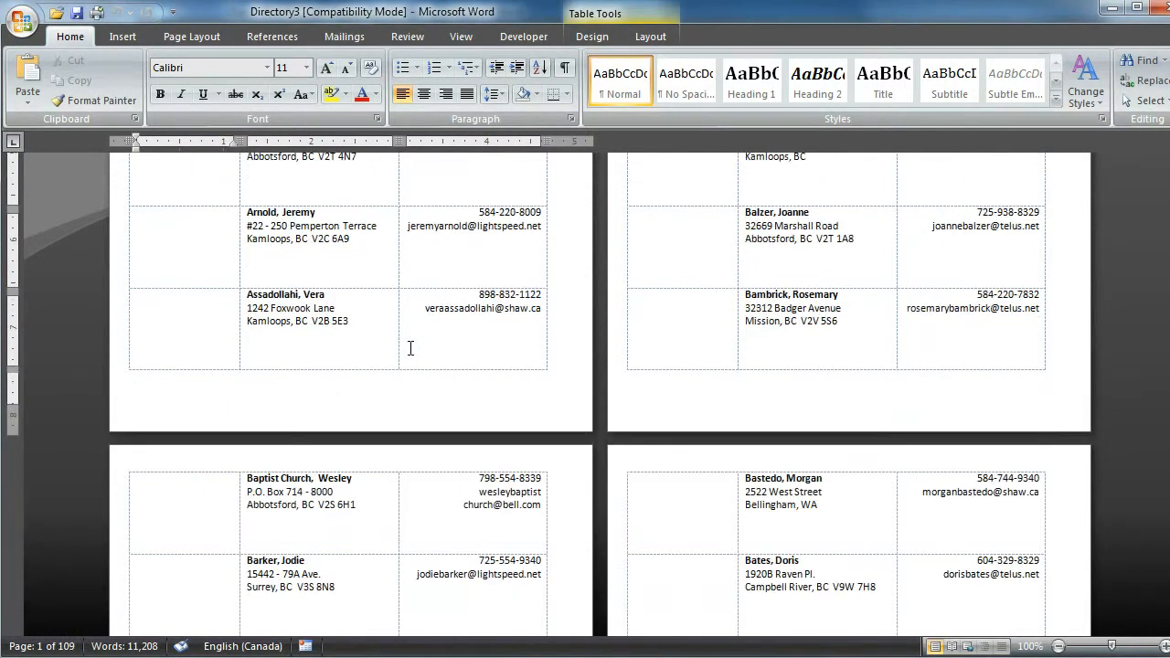
scroll(411, 352, "up", 15)
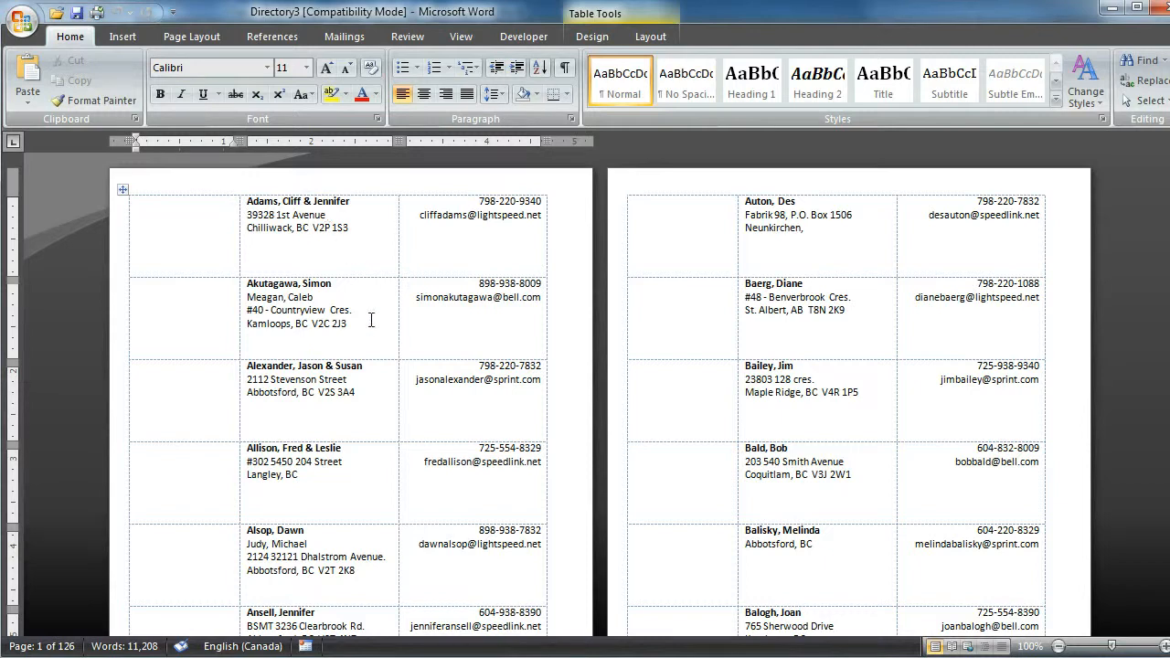
scroll(337, 439, "down", 3)
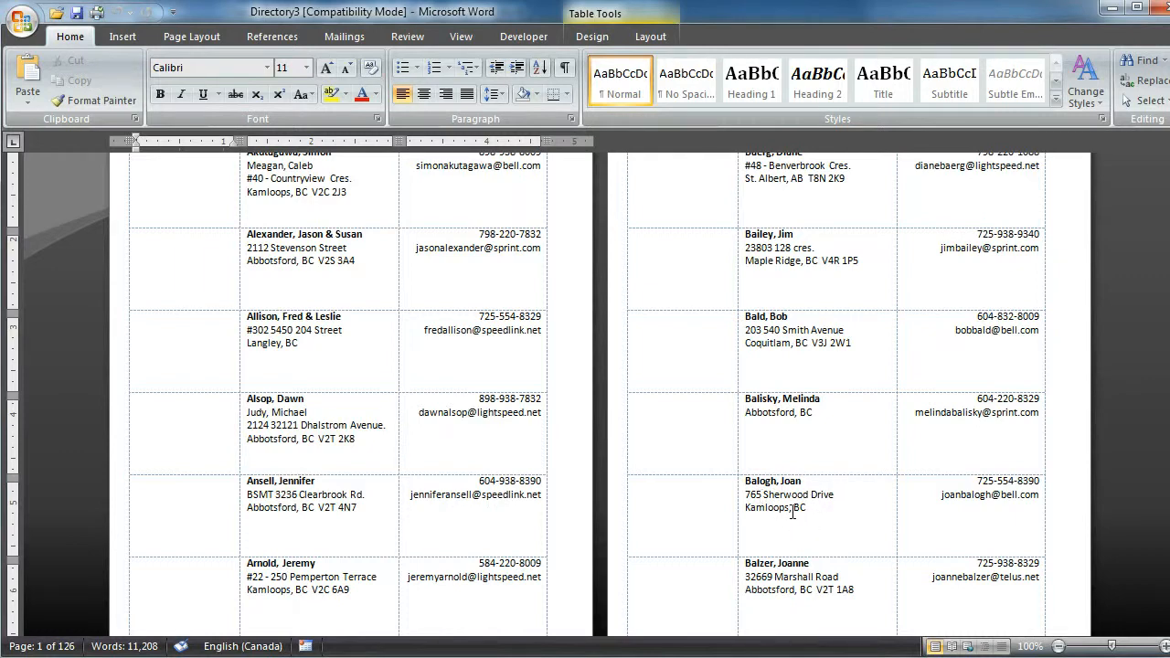
scroll(823, 514, "up", 3)
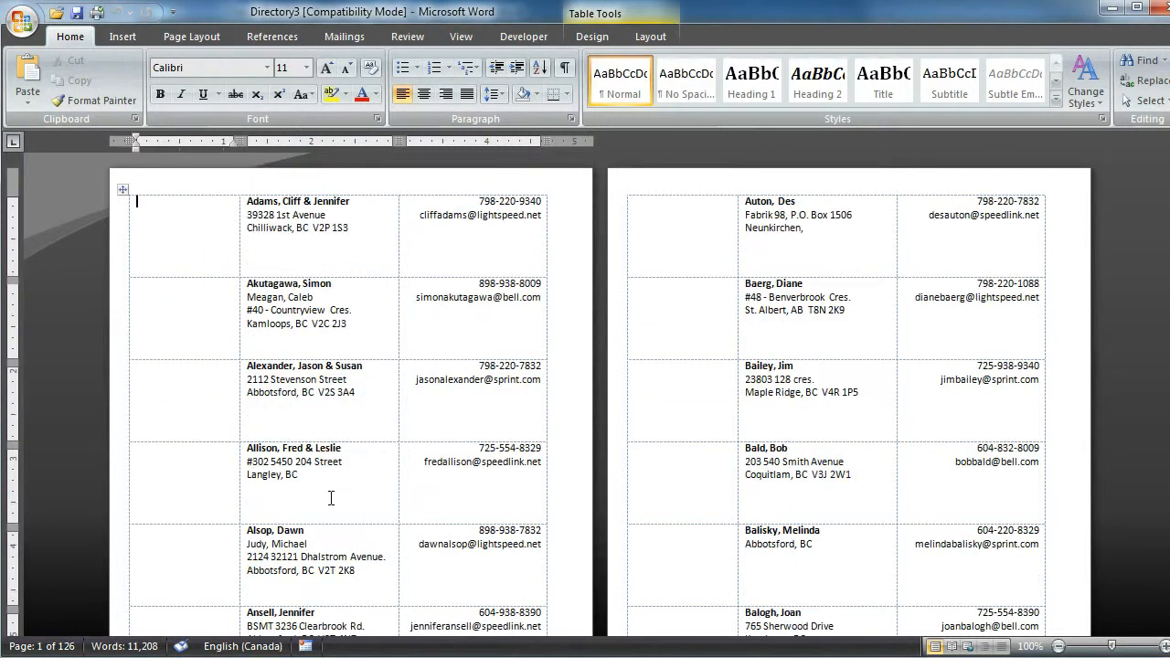